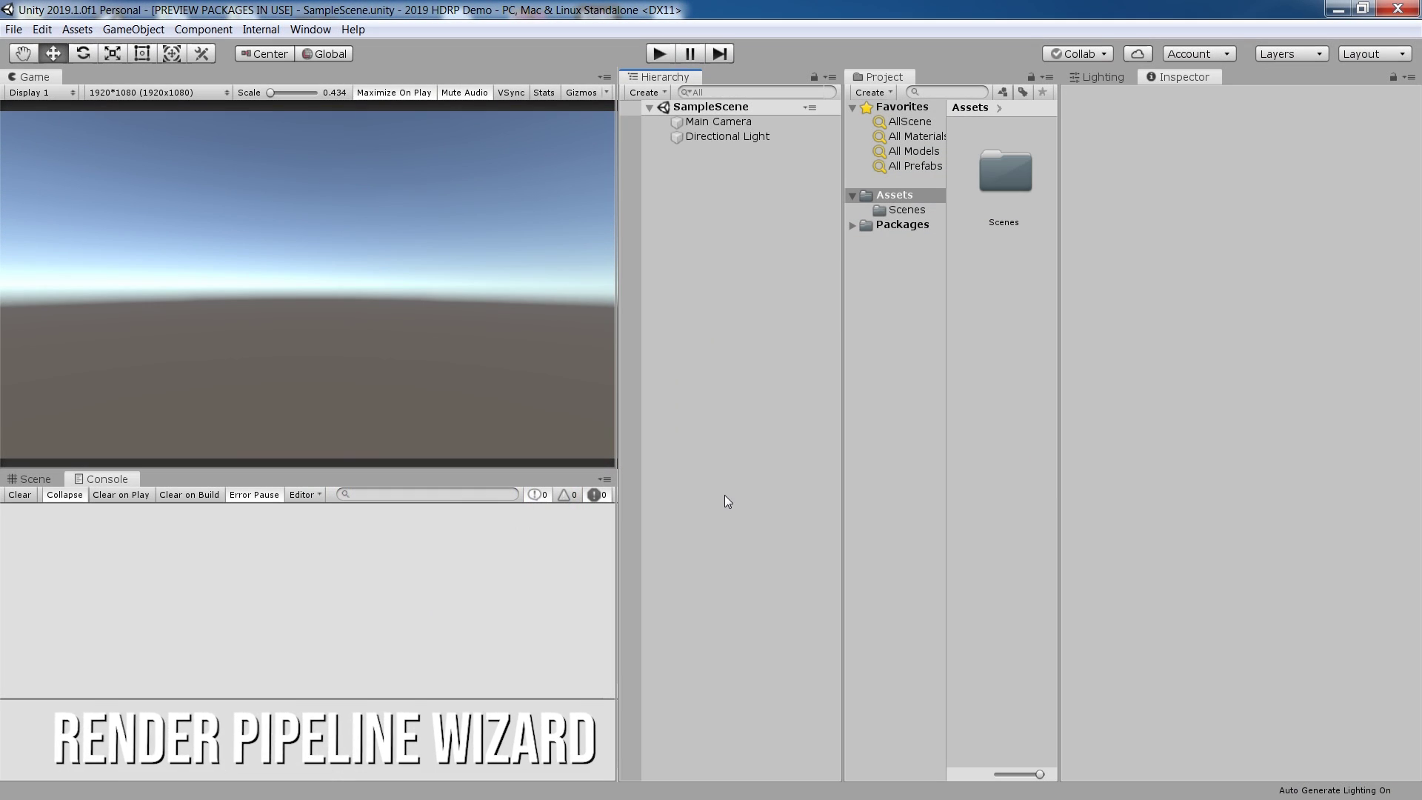
- Open the Render Pipeline Wizard to check the project's HDRP configuration
left_click(315, 31)
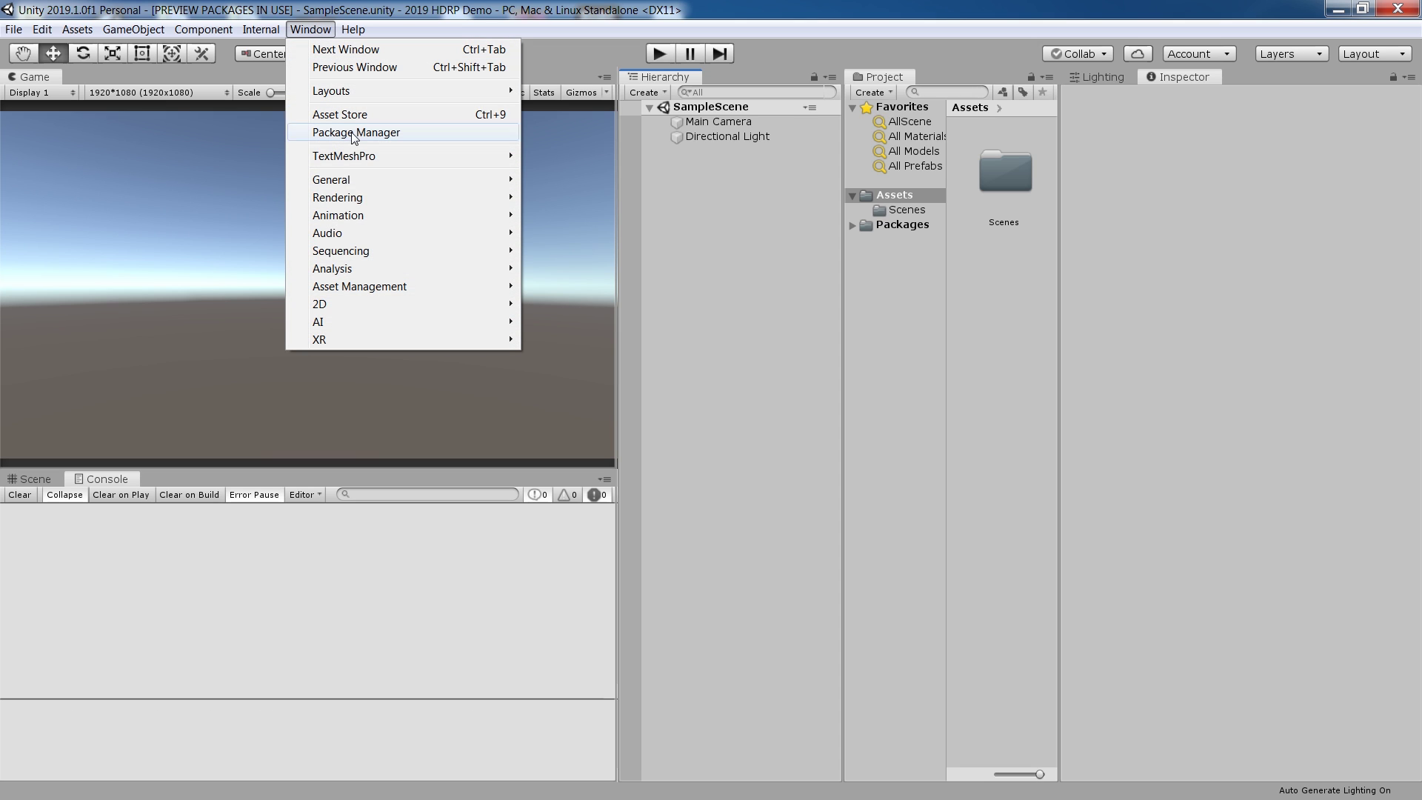
mouse_move(366, 268)
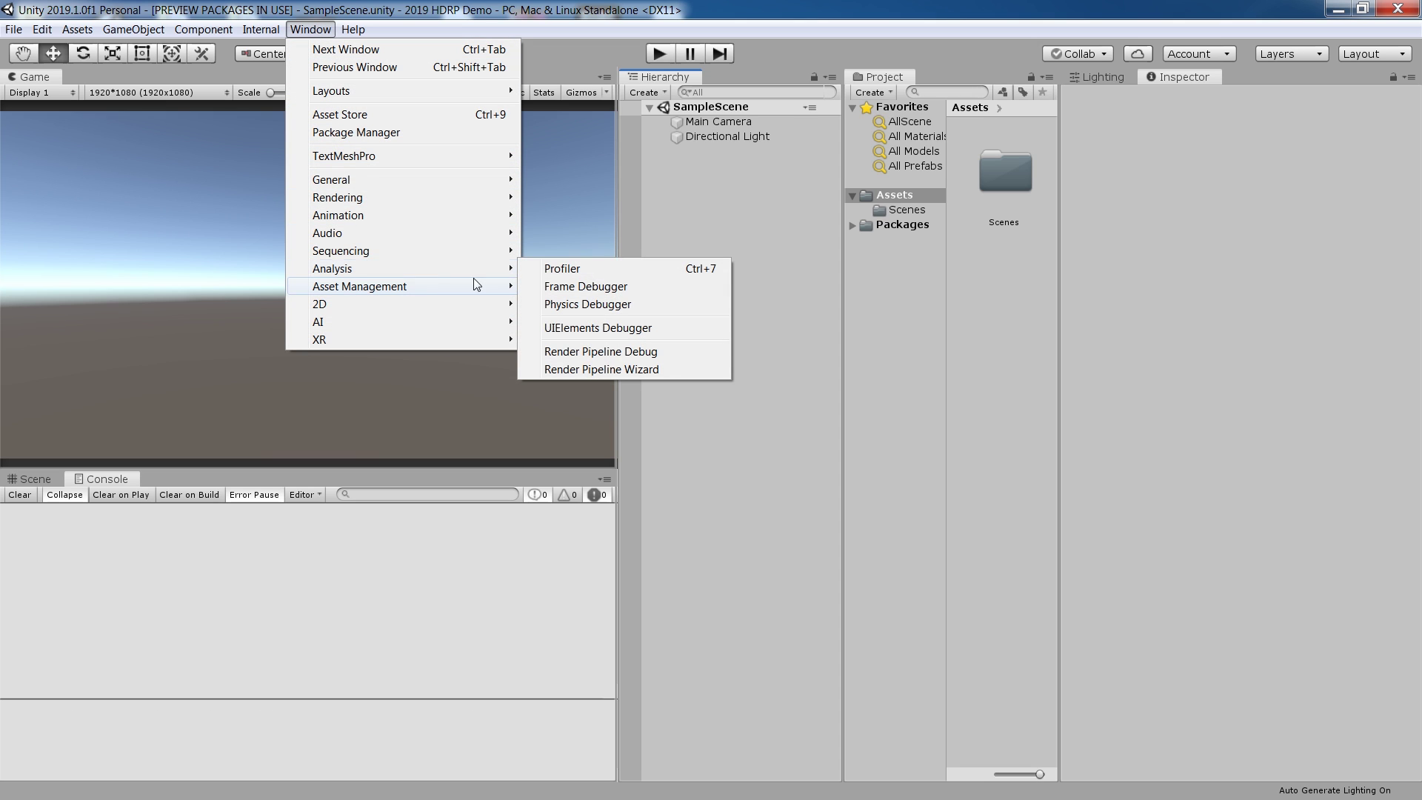
left_click(615, 370)
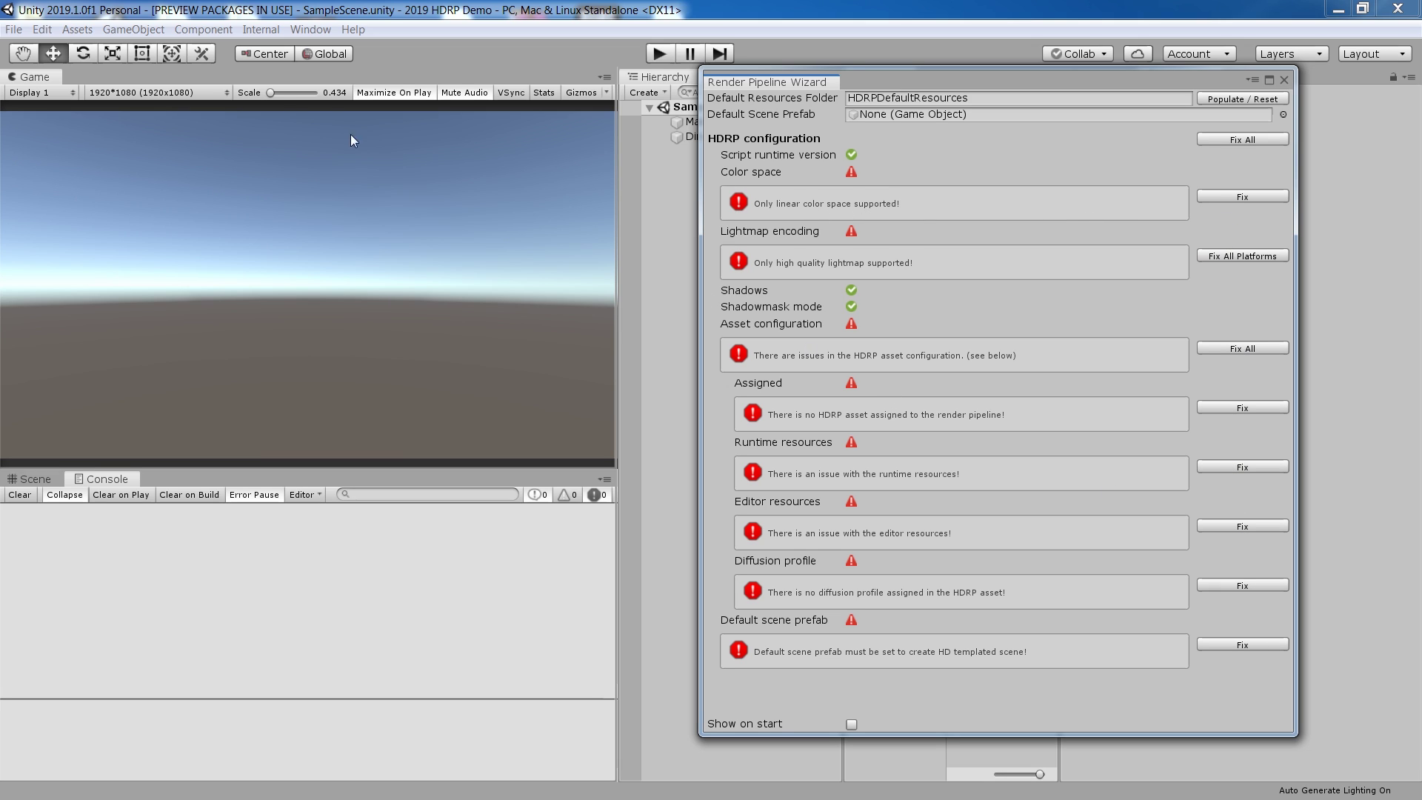
- Open the Player project settings beside the Render Pipeline Wizard to examine the Color Space option, closing the build settings
left_click(13, 30)
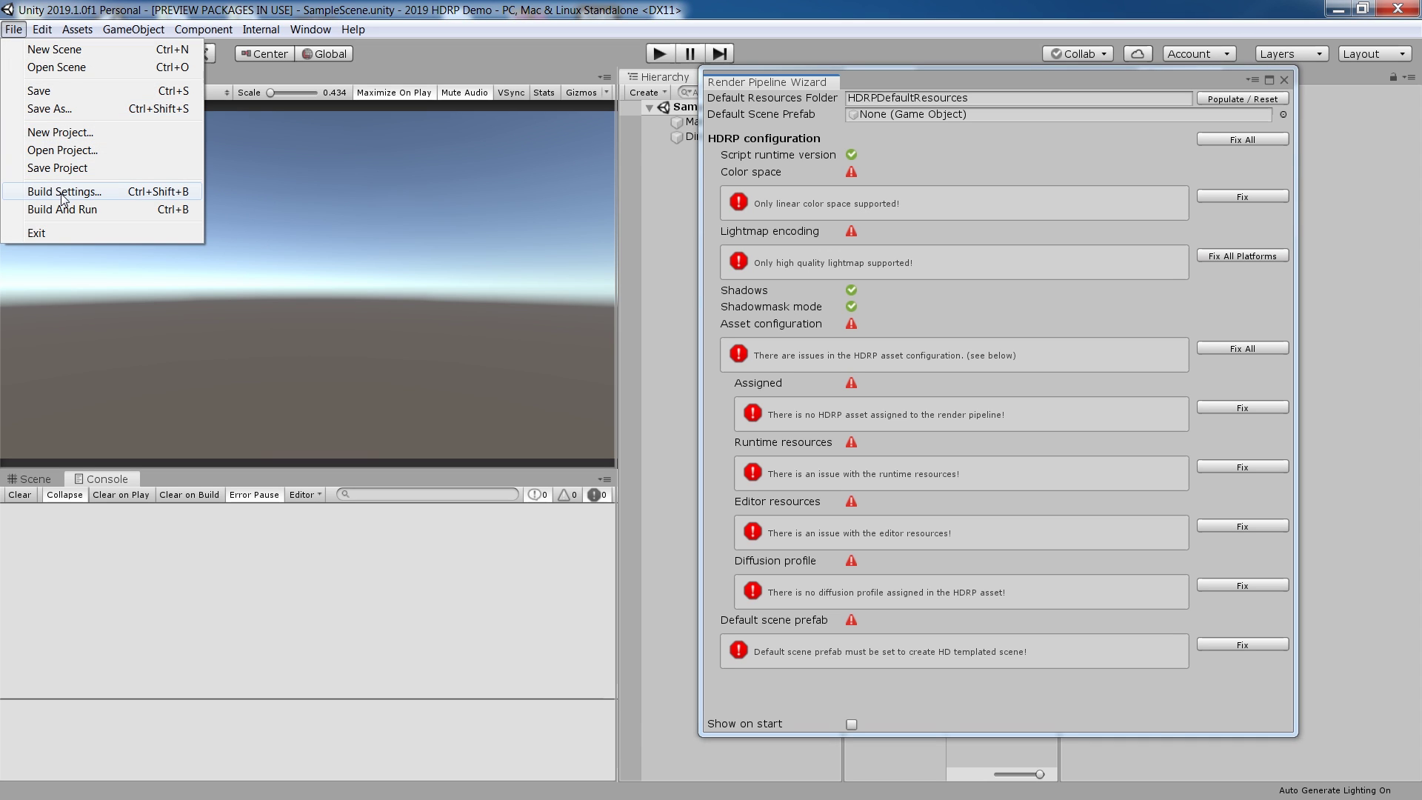
left_click(44, 191)
left_click(666, 692)
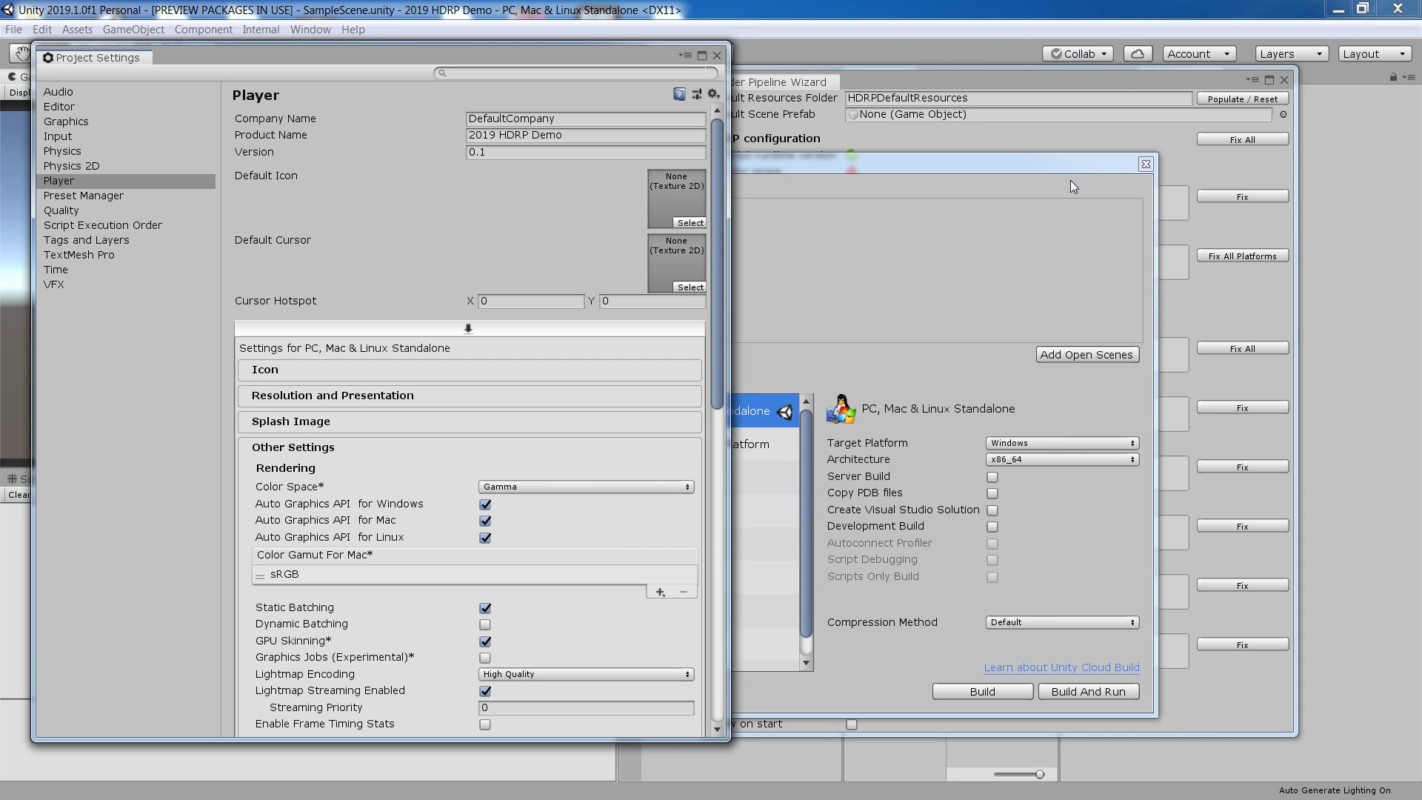
left_click(1145, 163)
left_click_drag(550, 55, 507, 59)
left_click(815, 88)
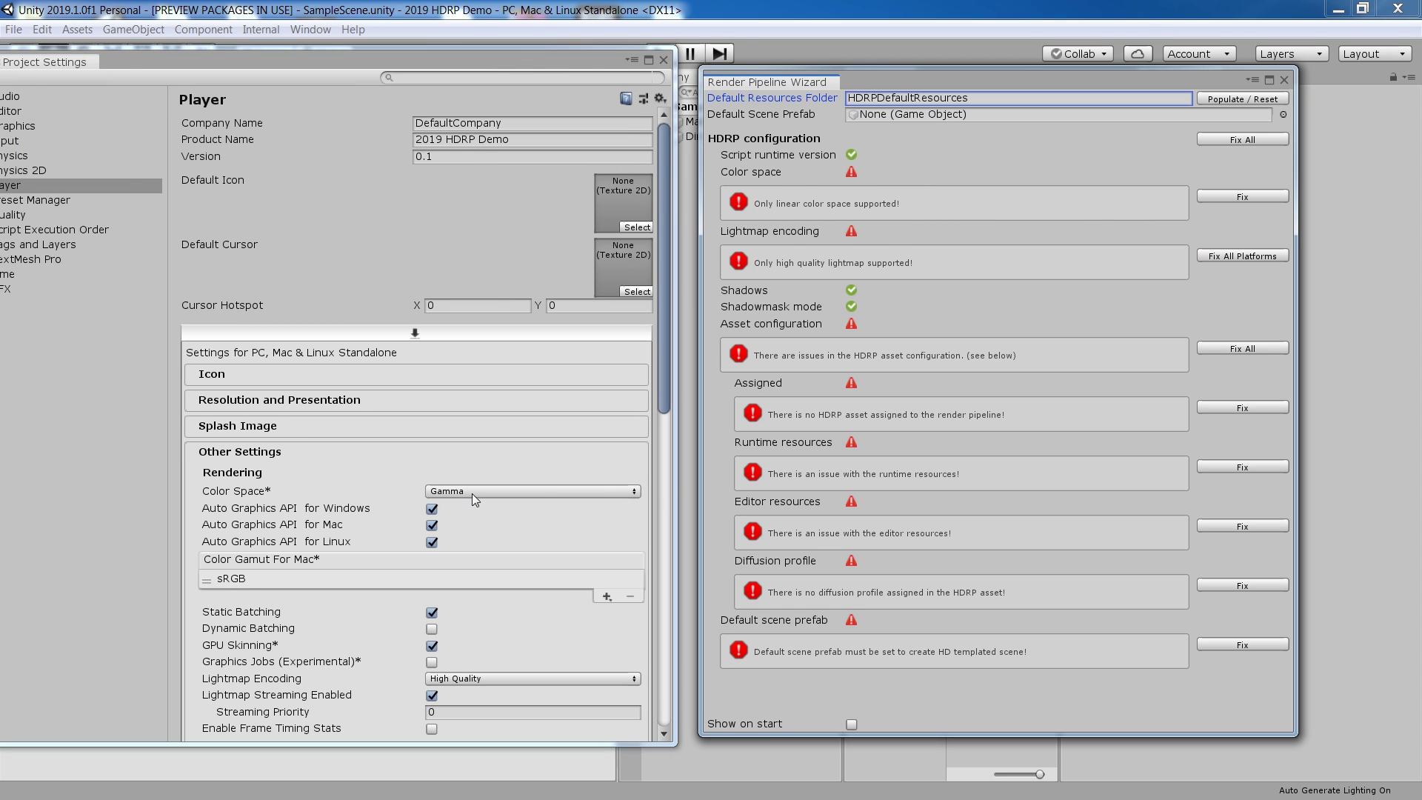
- Have the wizard fix the color space issue and all remaining HDRP configuration issues
left_click(1242, 197)
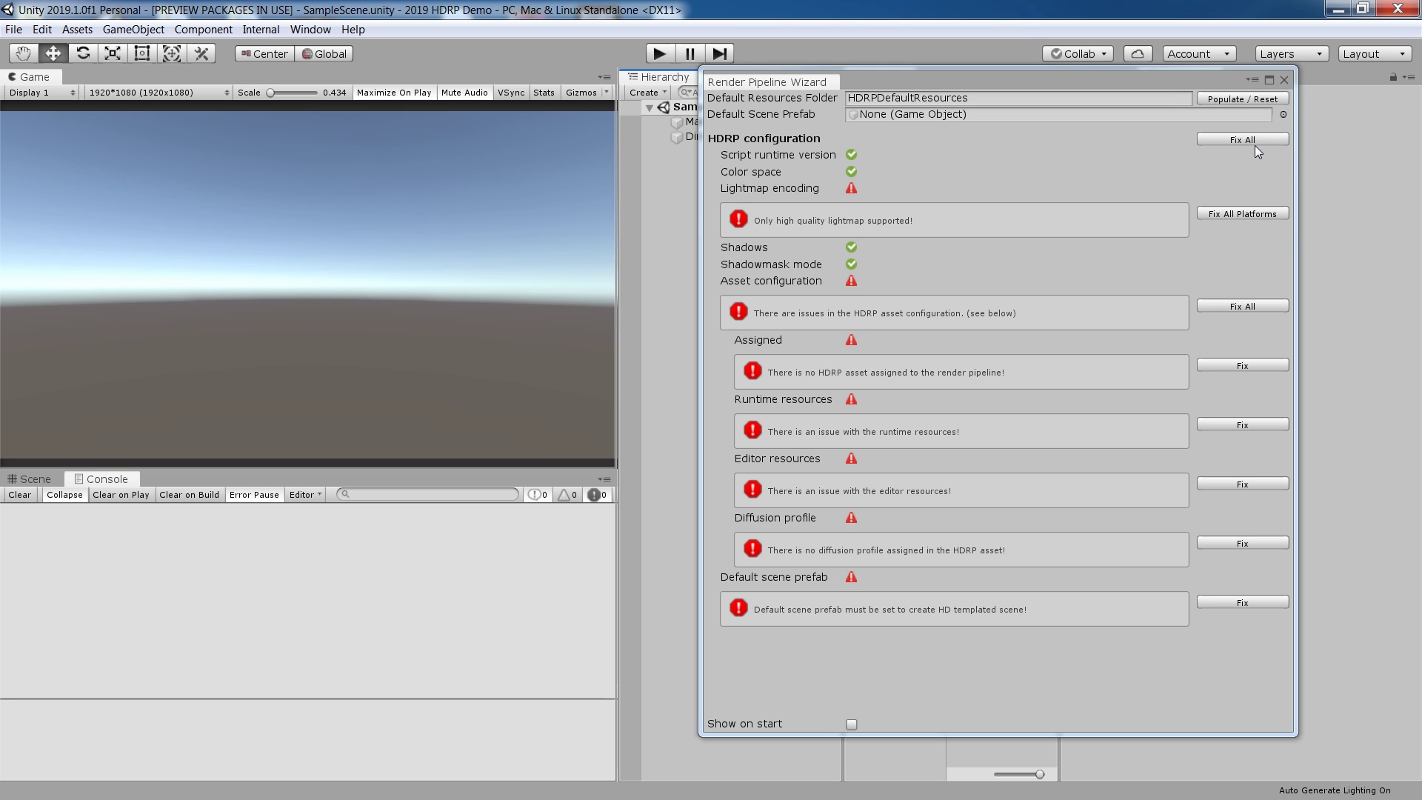
left_click(1252, 143)
left_click(689, 440)
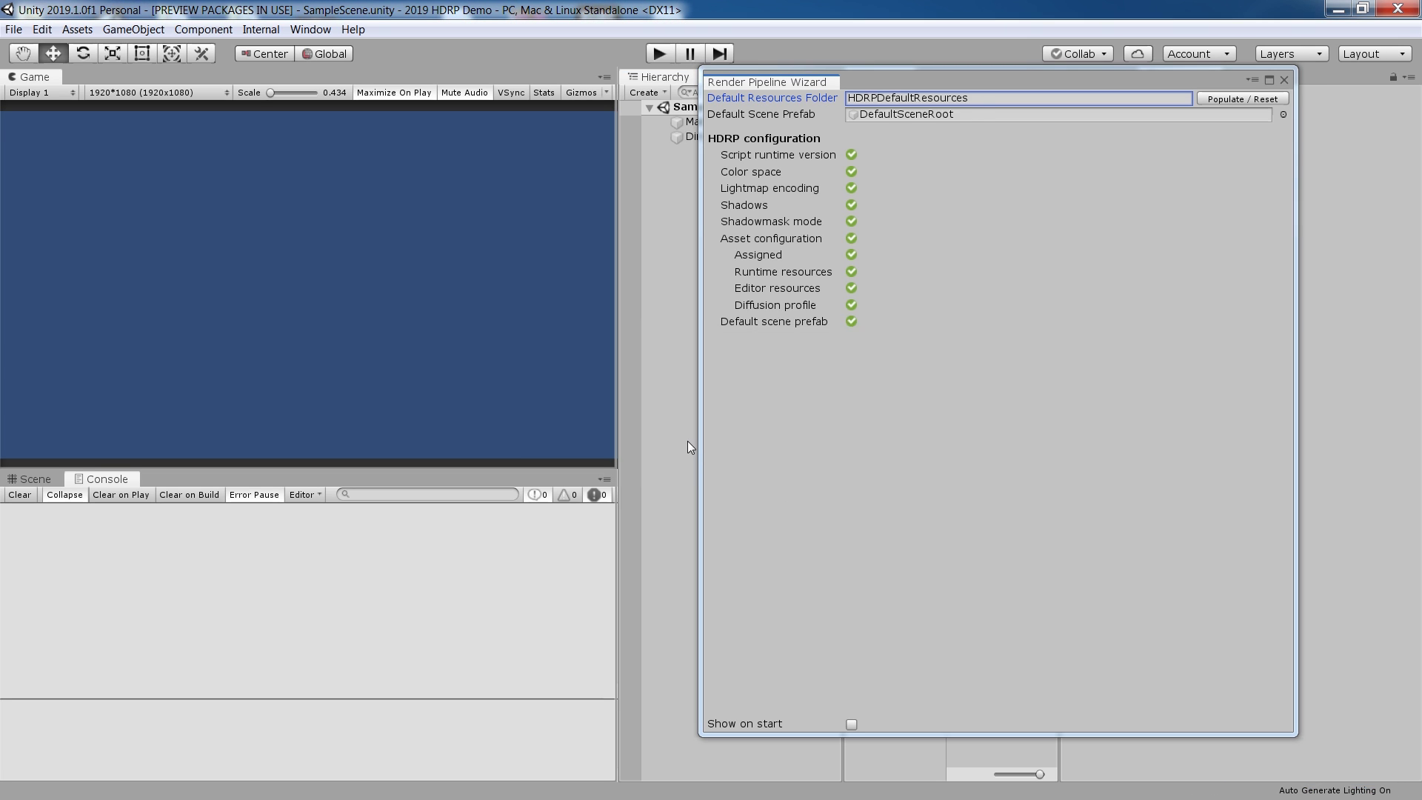
- Inspect the default post-processing and rendering settings assets and the contents of the DefaultSceneRoot prefab
left_click(997, 182)
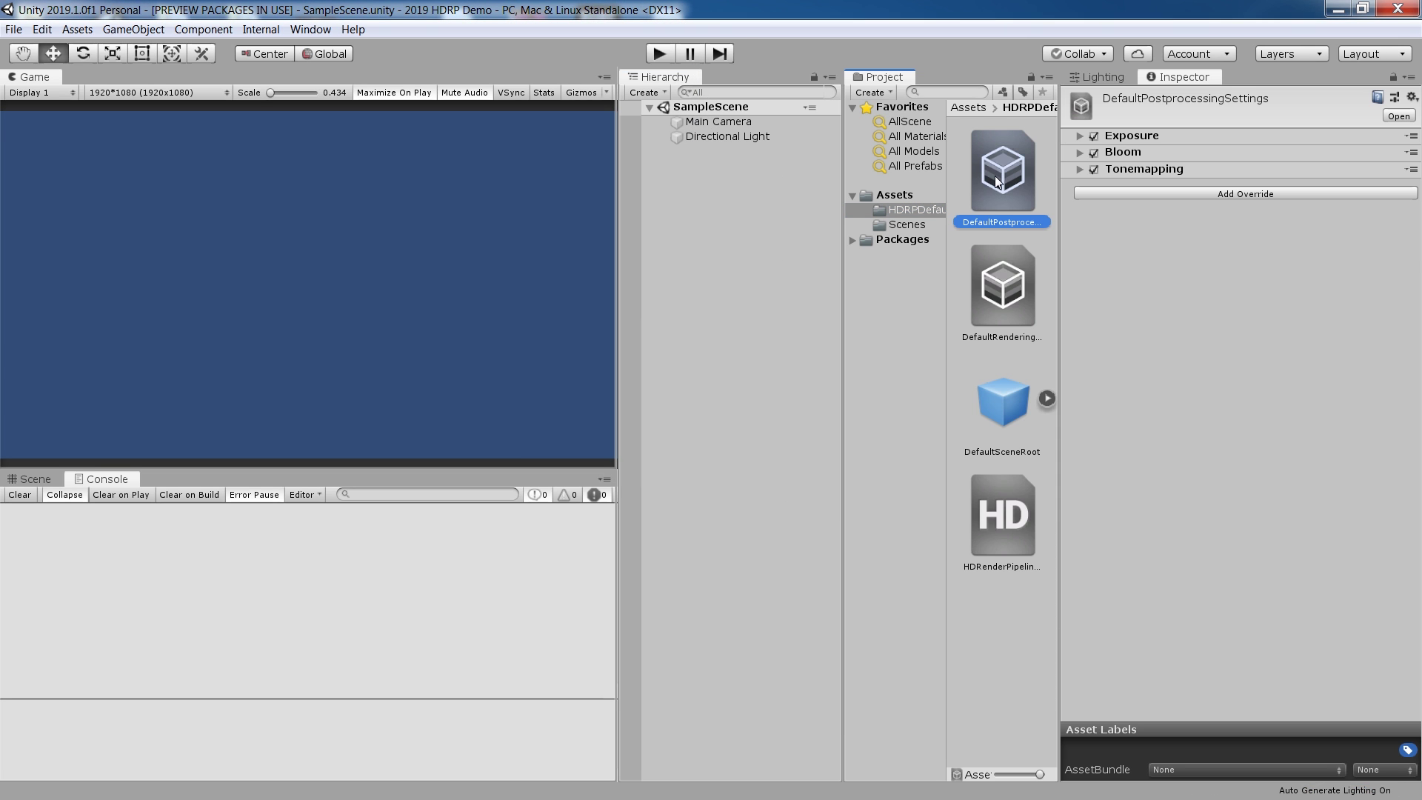
left_click(1016, 297)
left_click(1008, 416)
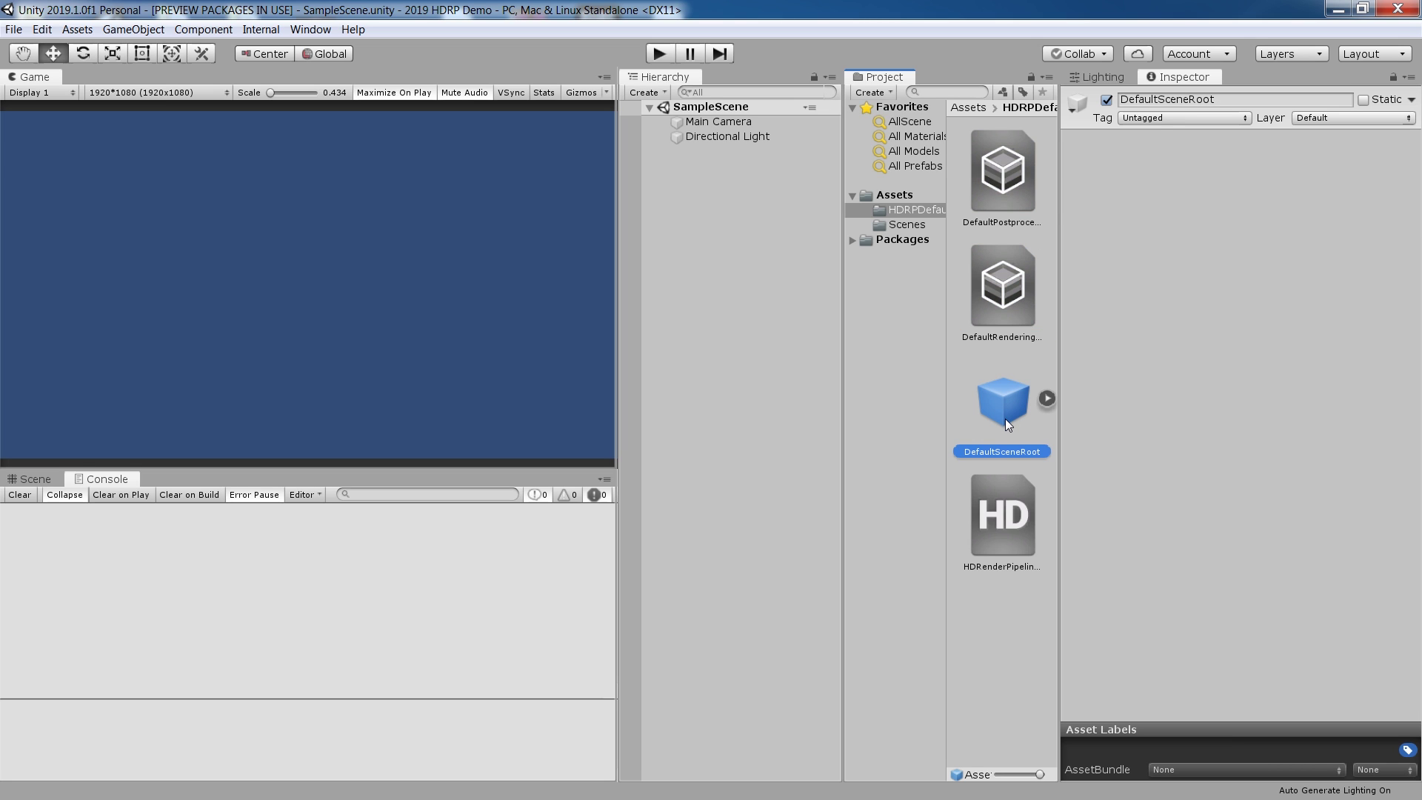
left_click(1046, 398)
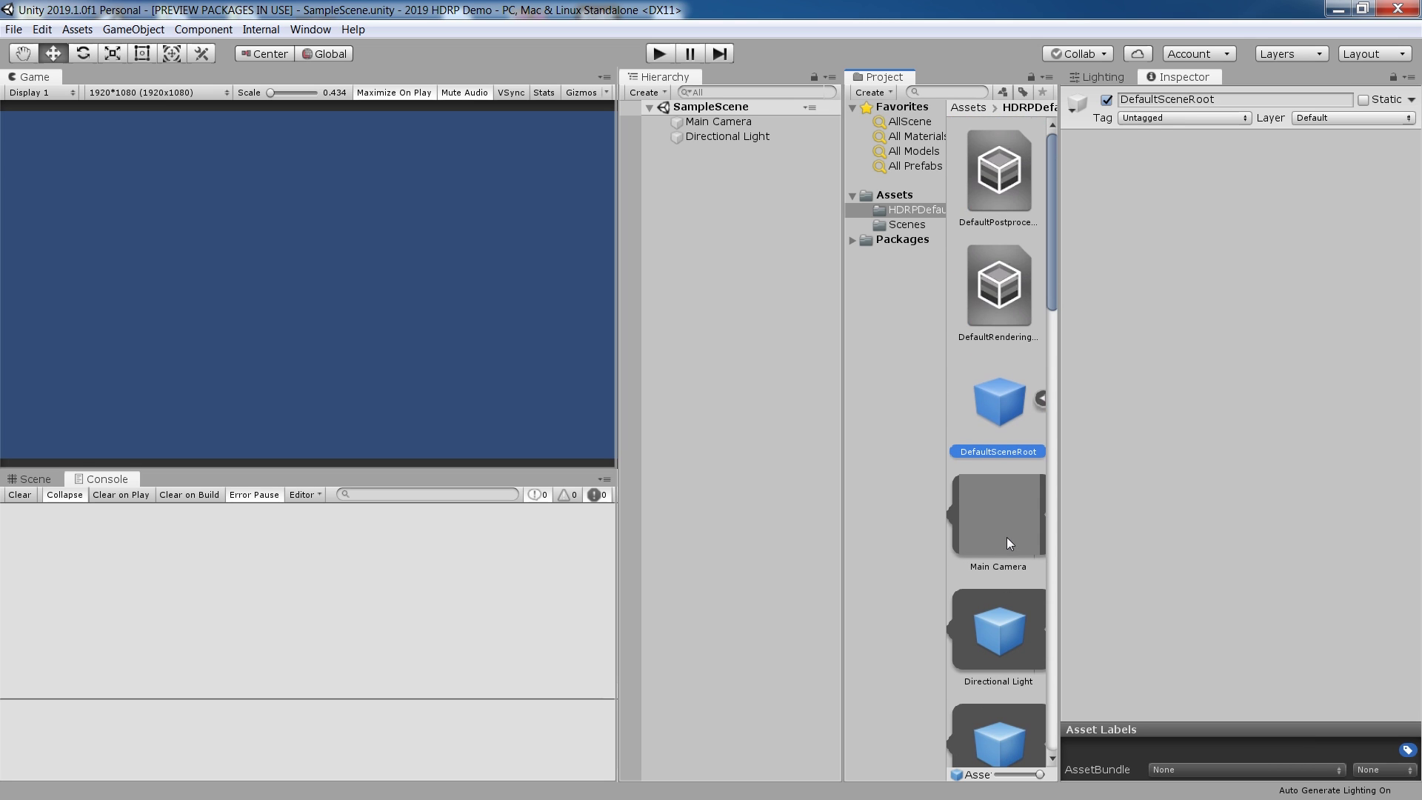
left_click(1043, 397)
- Enable Screen Space Reflection in the Lighting reflections settings of the HDRenderPipelineAsset
left_click(1007, 509)
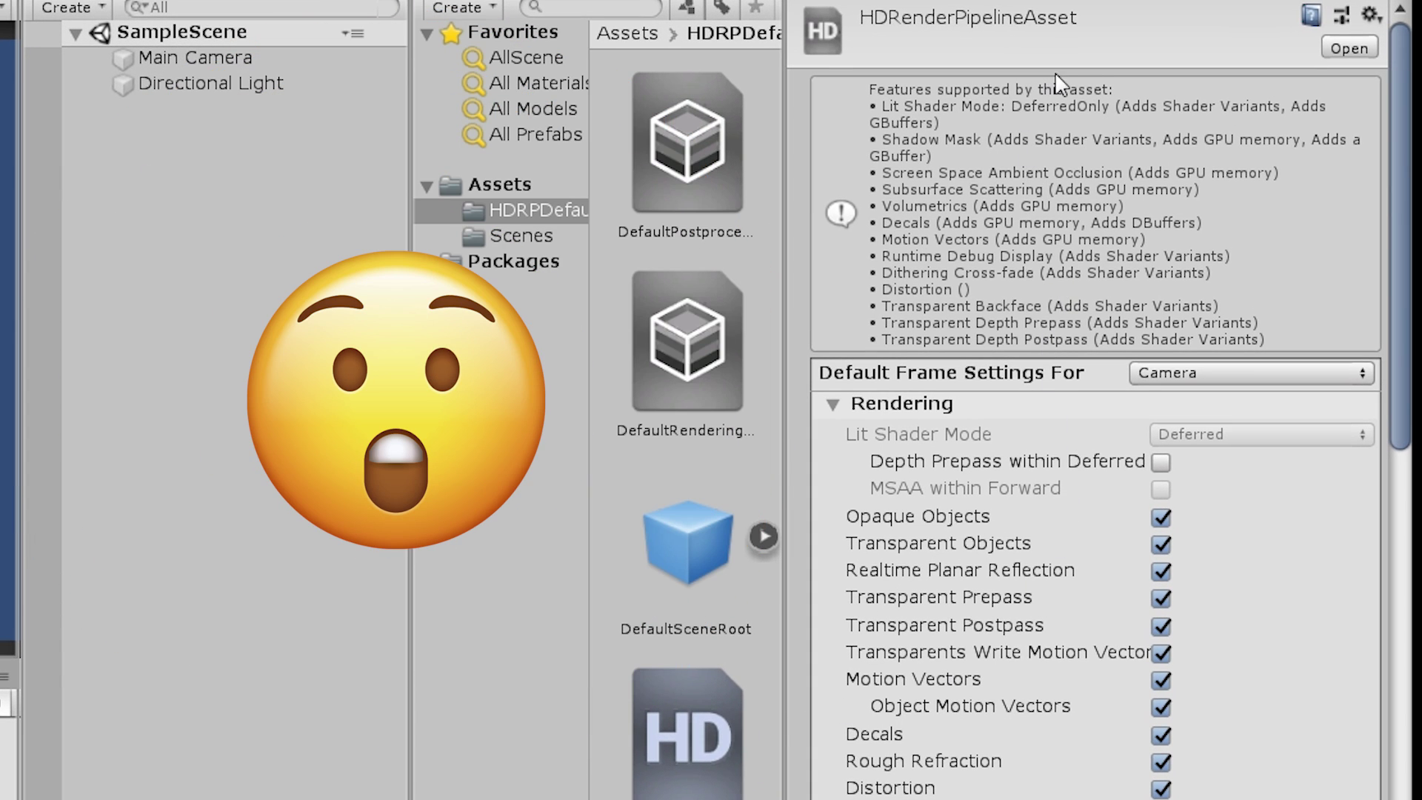
scroll(1243, 435, "down", 15)
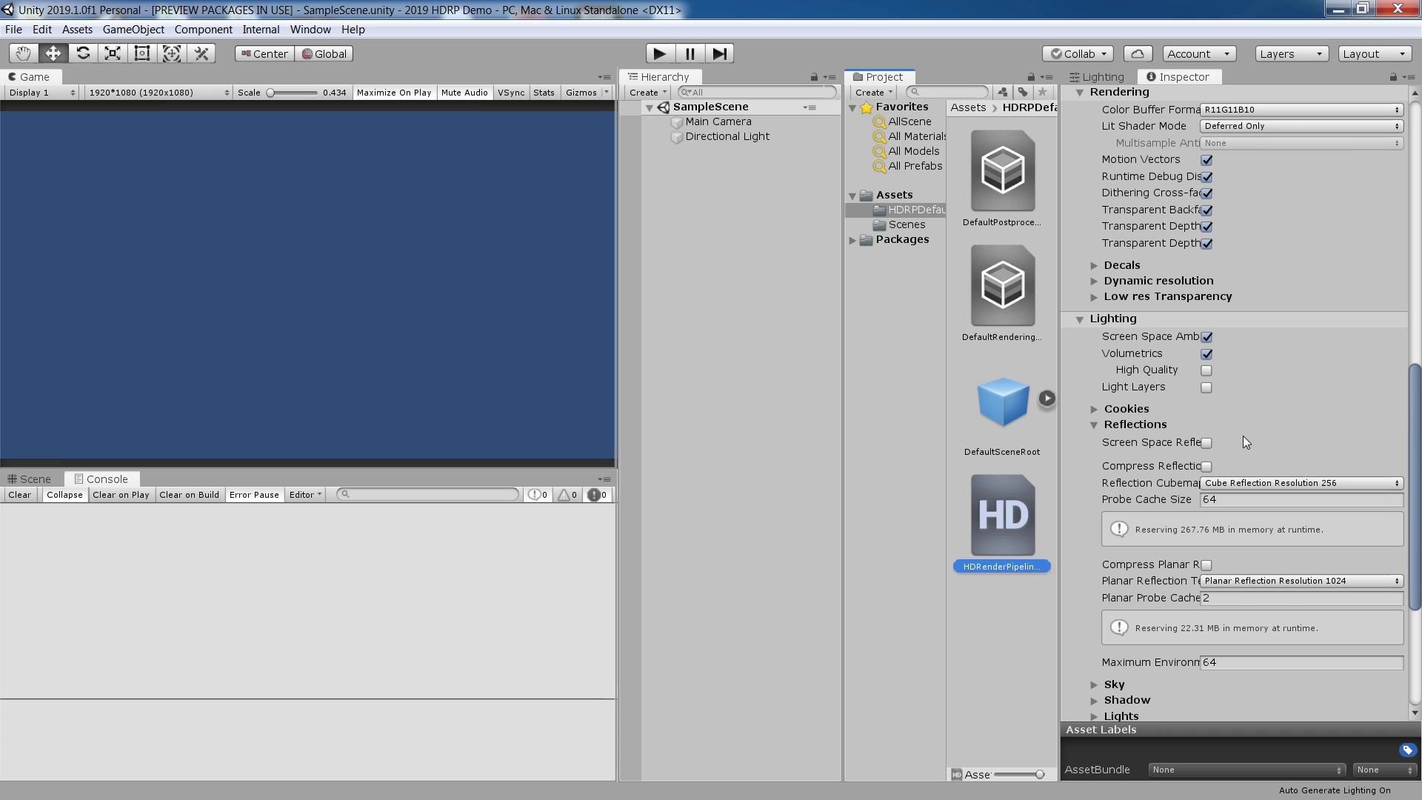
left_click(1206, 444)
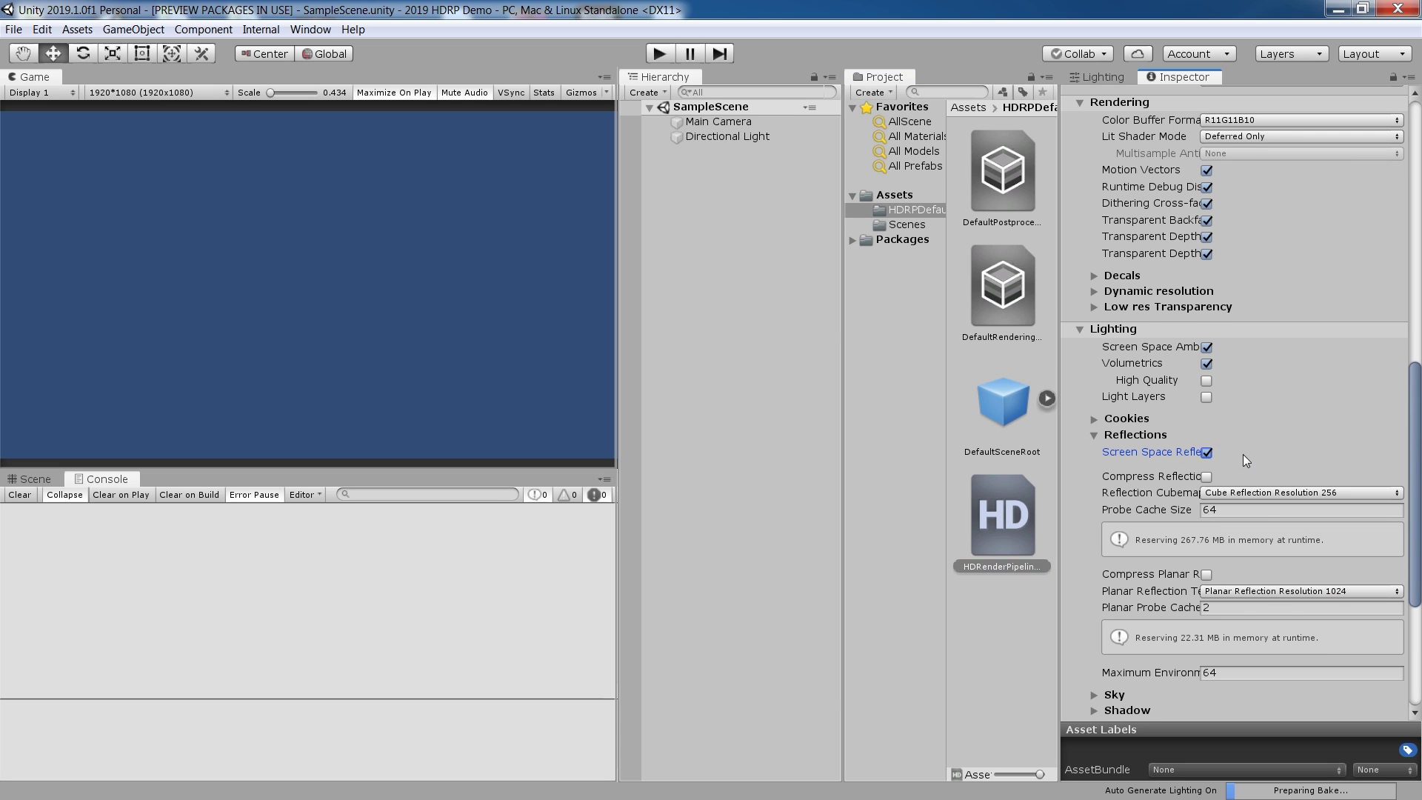
scroll(1243, 454, "up", 15)
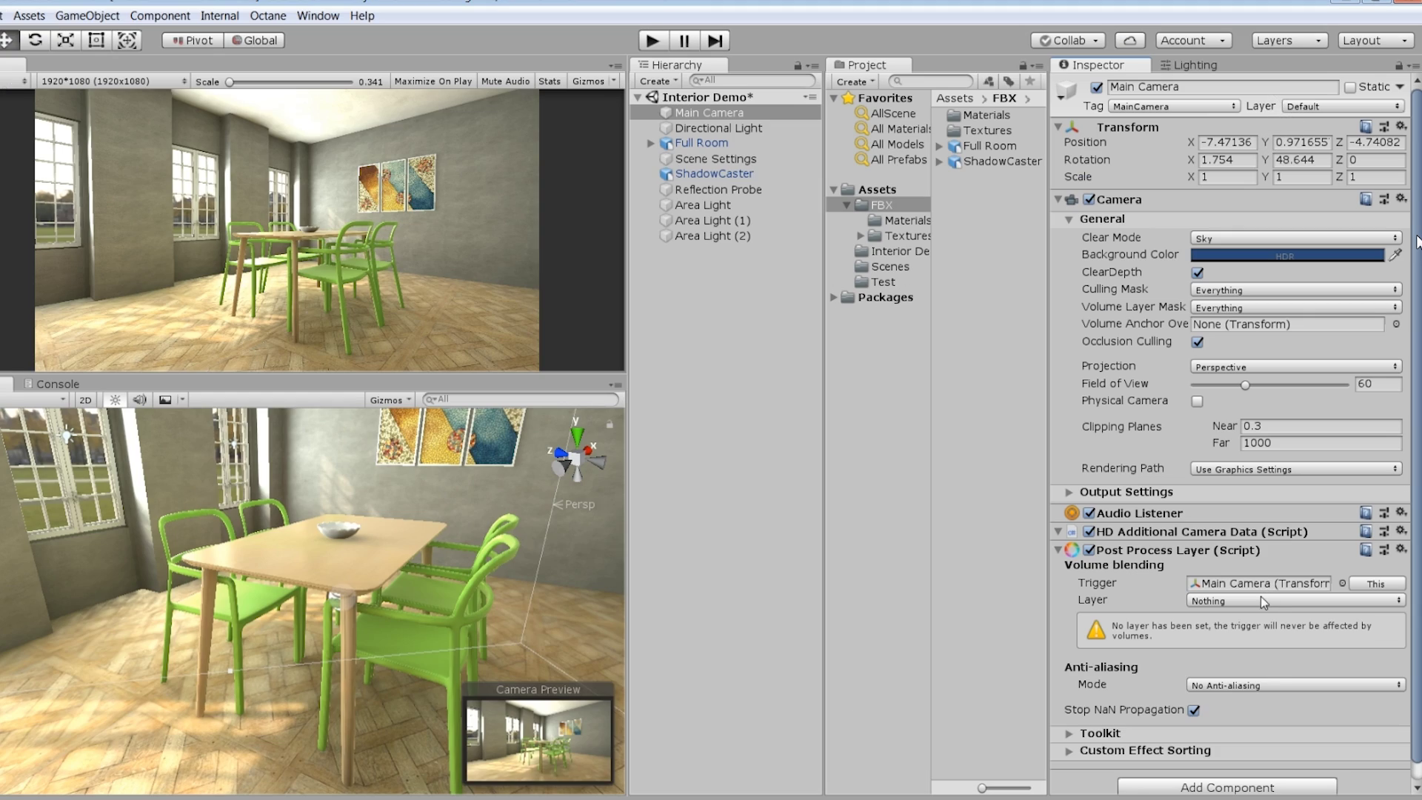
- Set the Interior Demo camera's Post Process Layer to PostProcessing with Temporal Anti-aliasing (TAA), and assign the camera object to the PostProcessing layer
left_click(1185, 588)
left_click(1229, 746)
left_click(1254, 643)
left_click(1246, 713)
left_click(1391, 106)
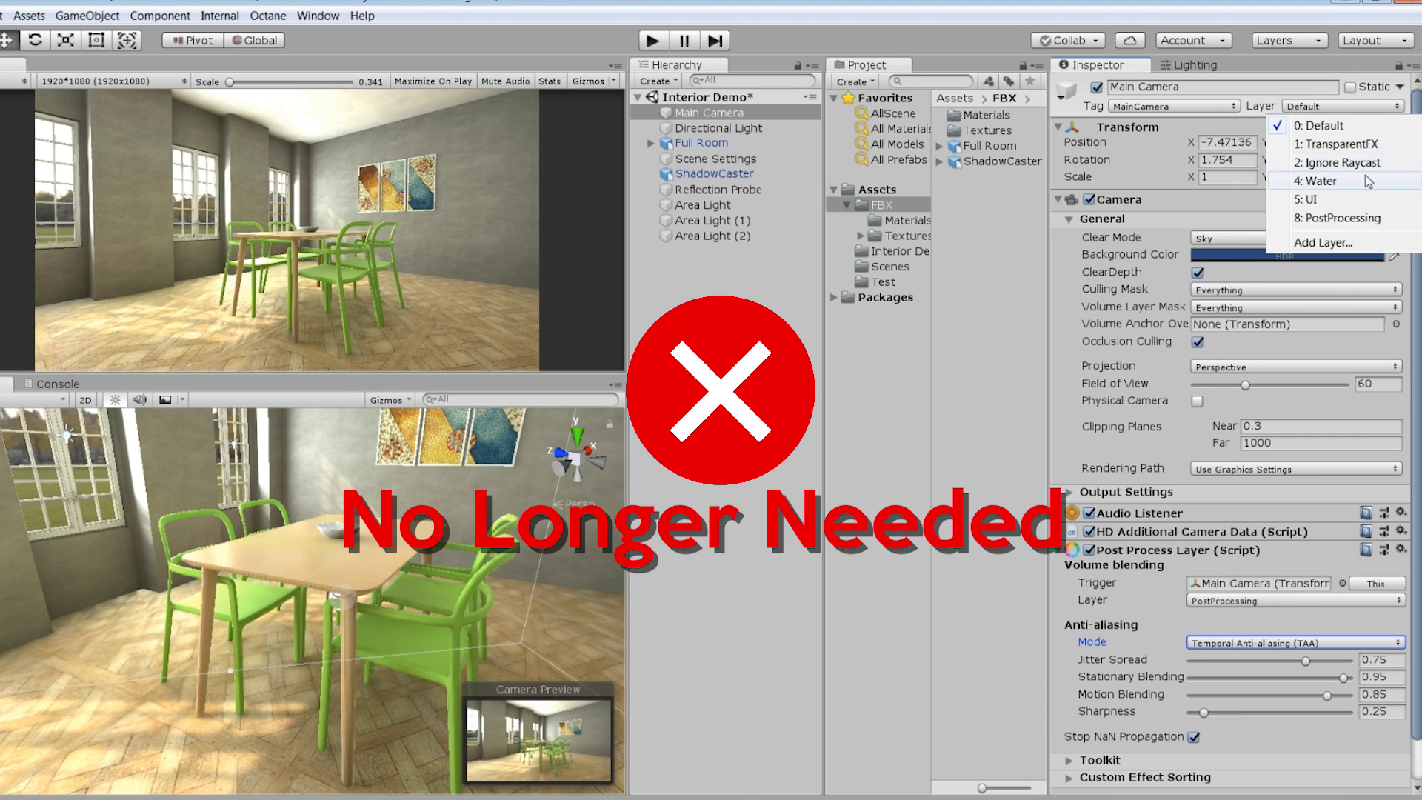
left_click(1303, 219)
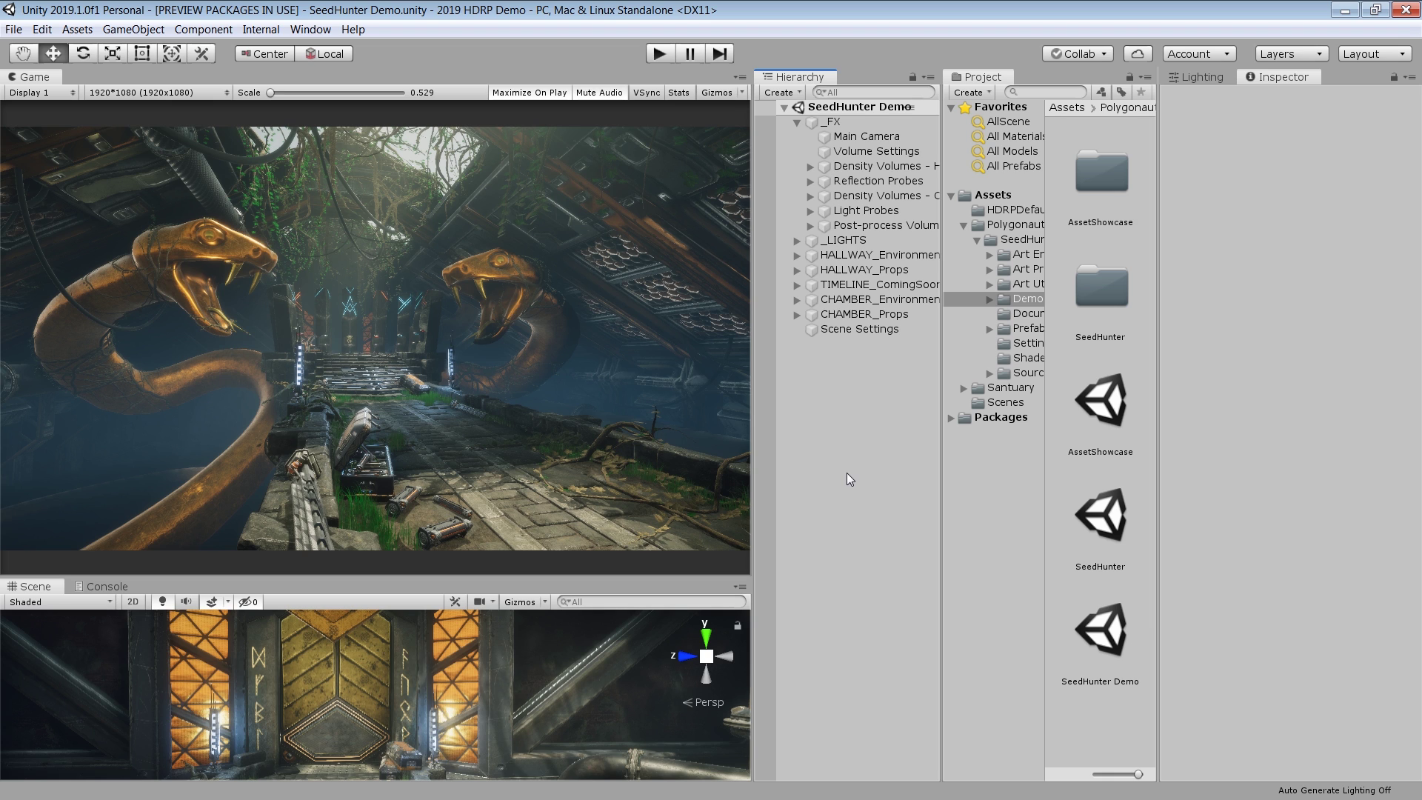
- Try FXAA and TAA anti-aliasing on the SeedHunter Demo's Main Camera, ending with Subpixel Morphological Anti-aliasing (SMAA)
left_click(865, 137)
left_click(1333, 490)
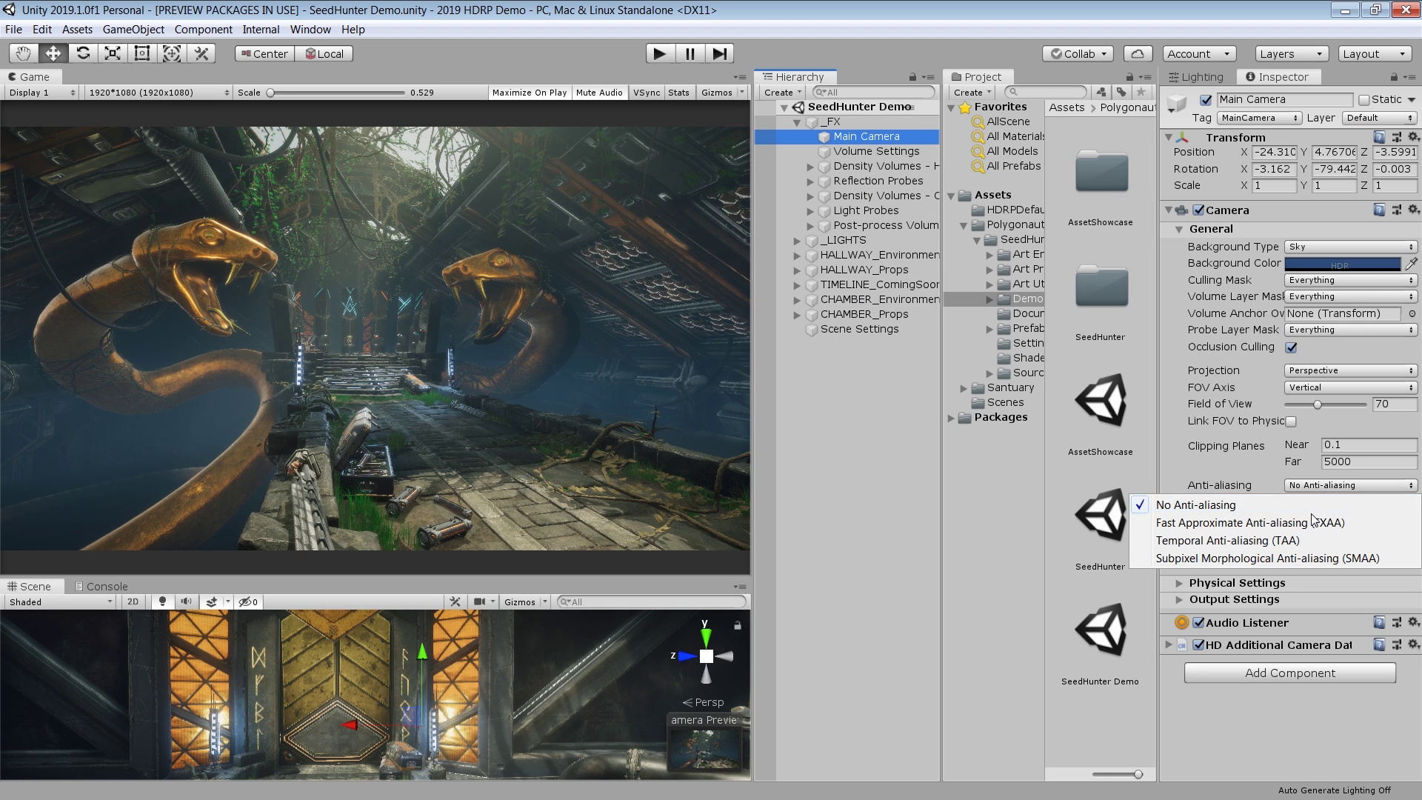
left_click(1289, 523)
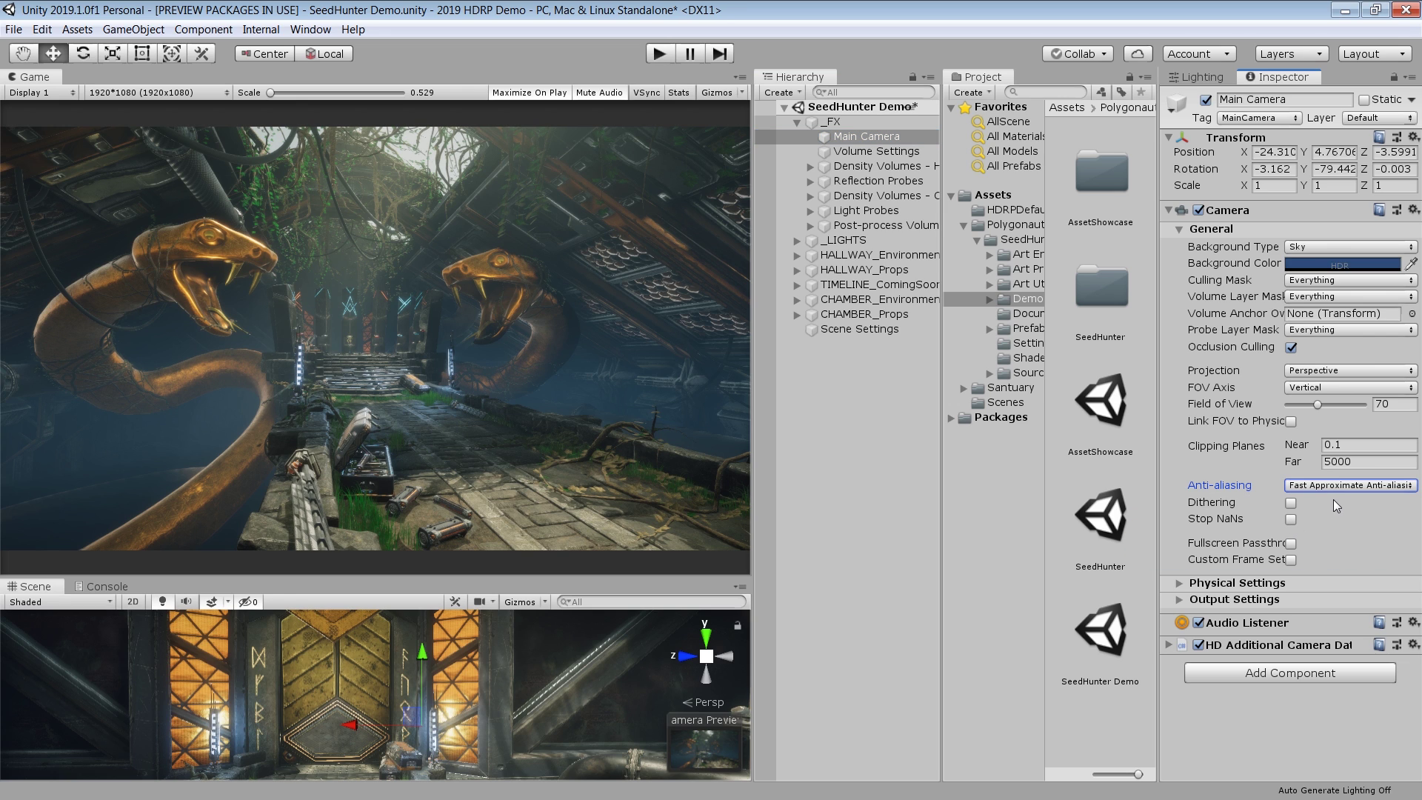
left_click(1339, 490)
left_click(1308, 530)
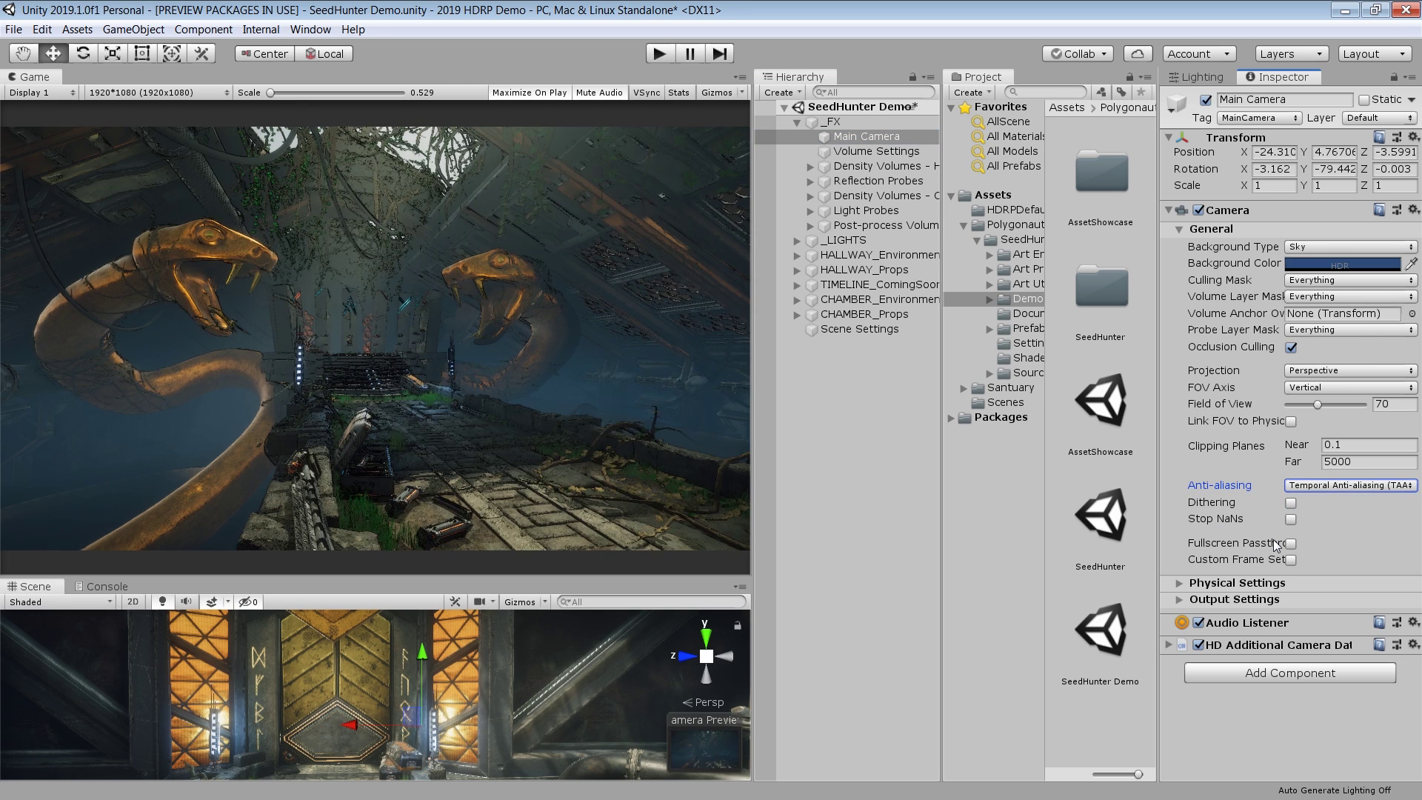
left_click(1318, 490)
left_click(1299, 561)
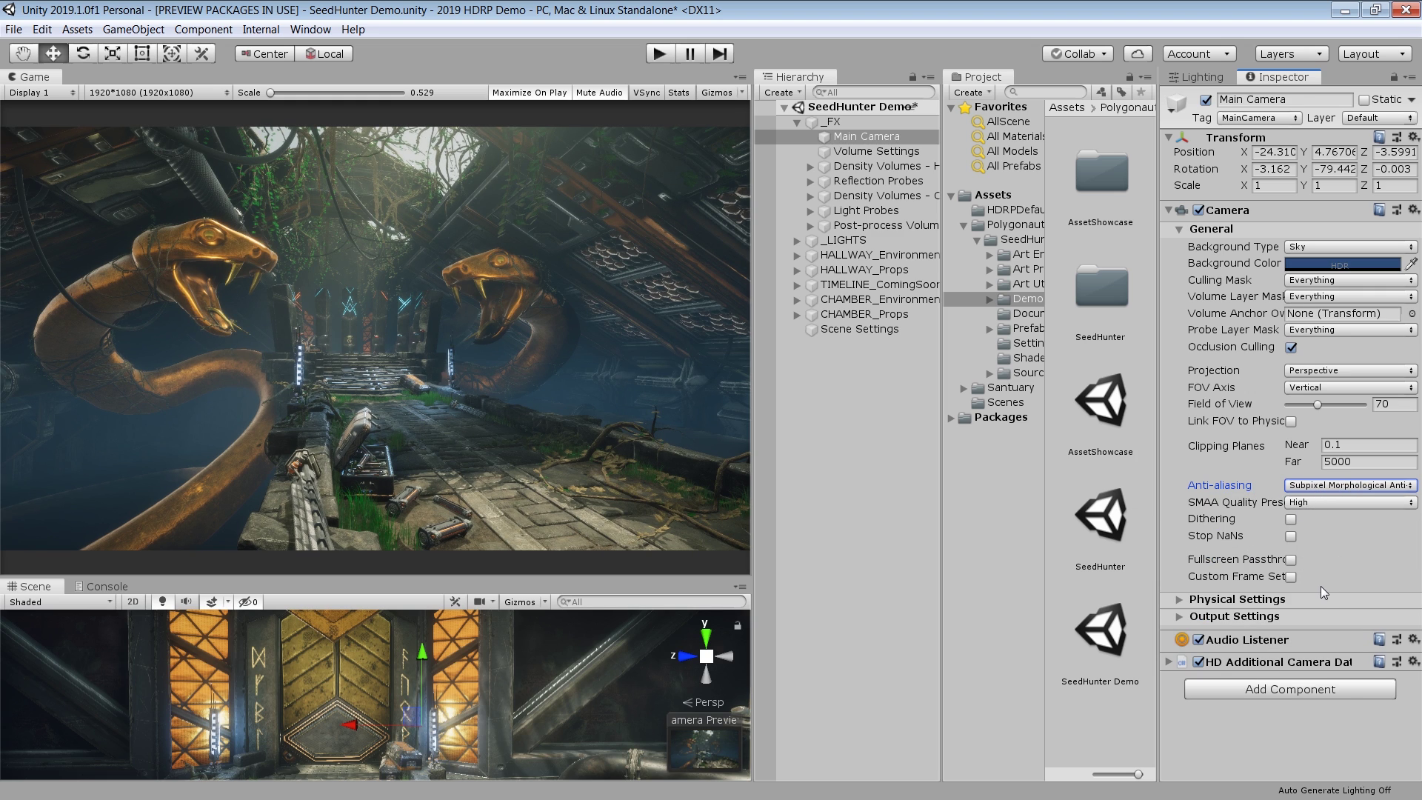
- Examine the Main Camera's Physical Settings and try the Dithering option on and off
left_click(1282, 600)
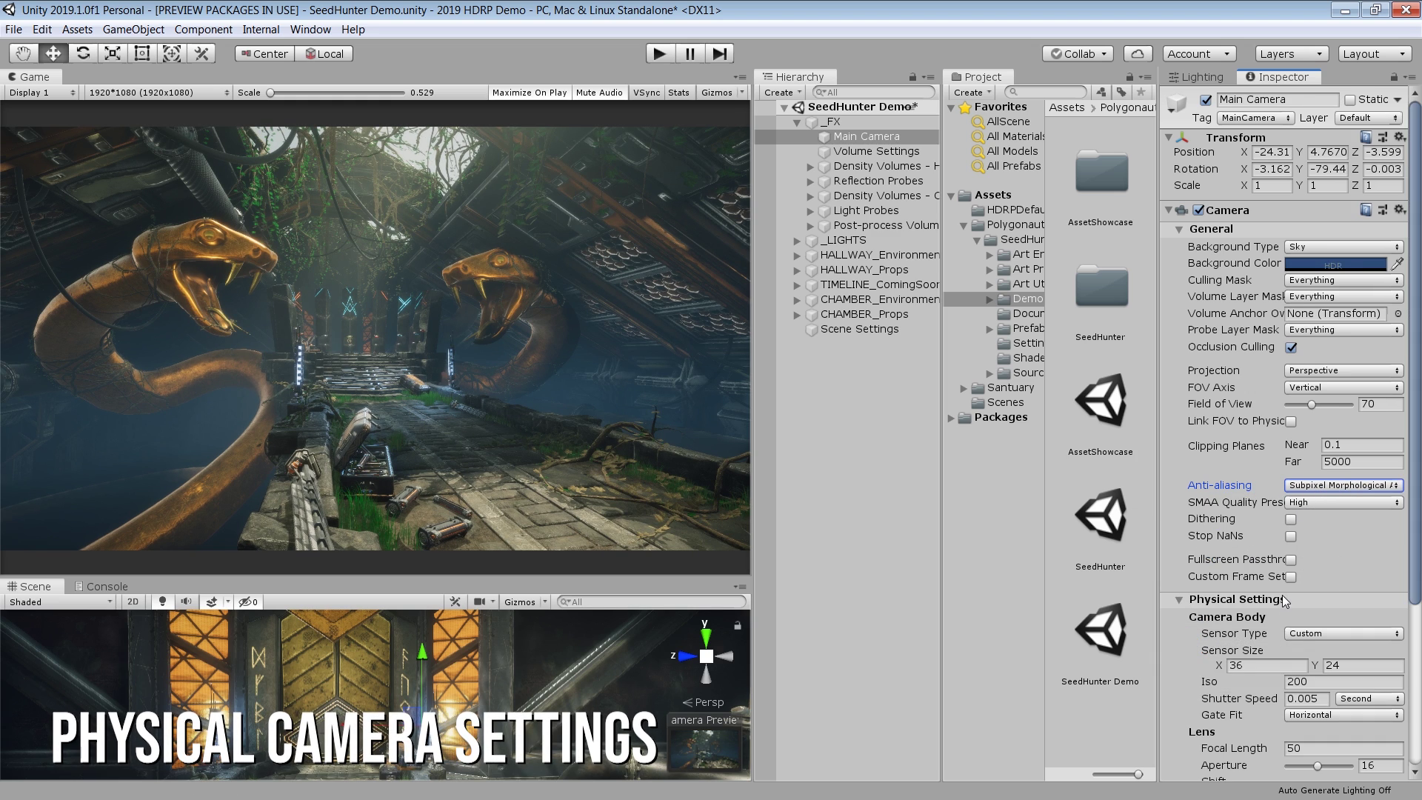
scroll(1292, 544, "down", 5)
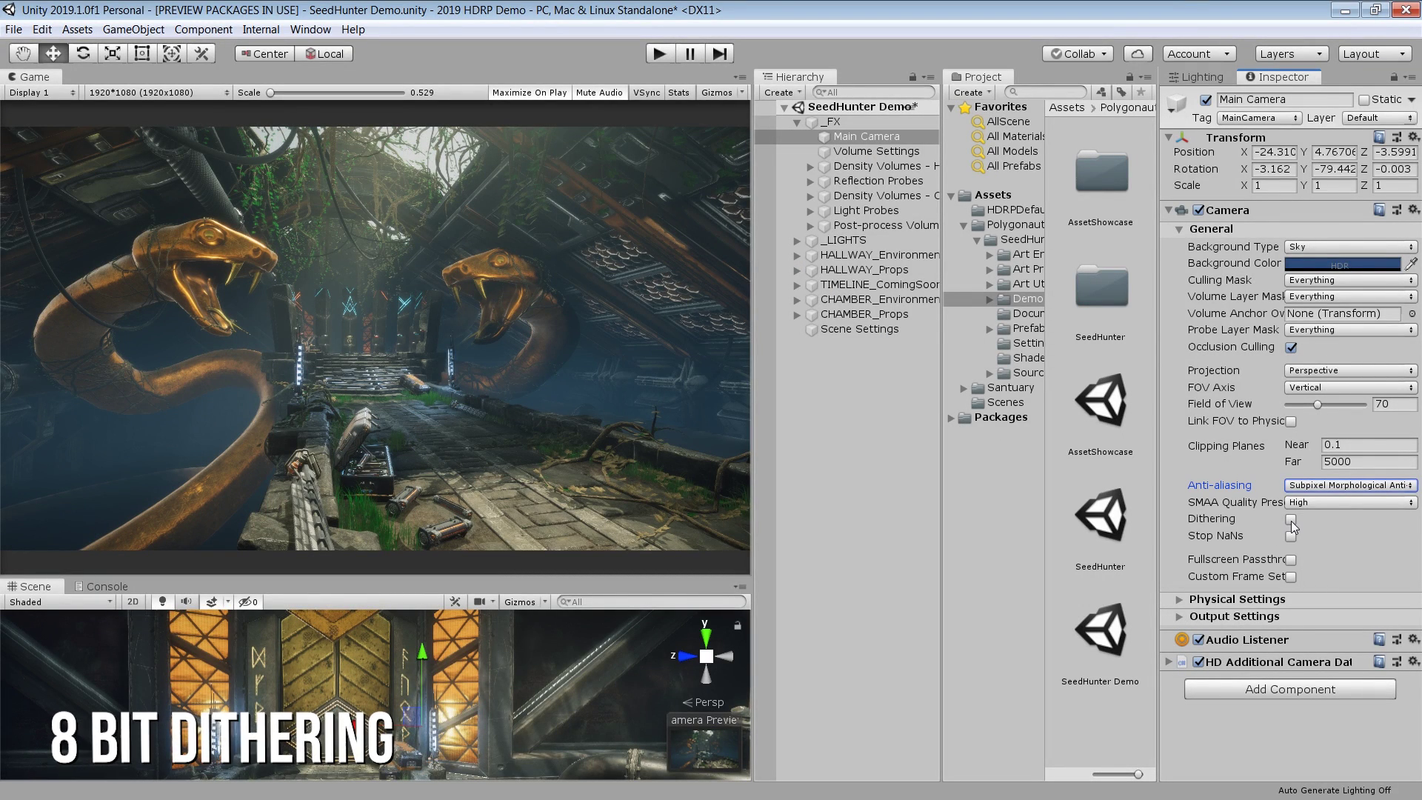
left_click(1291, 519)
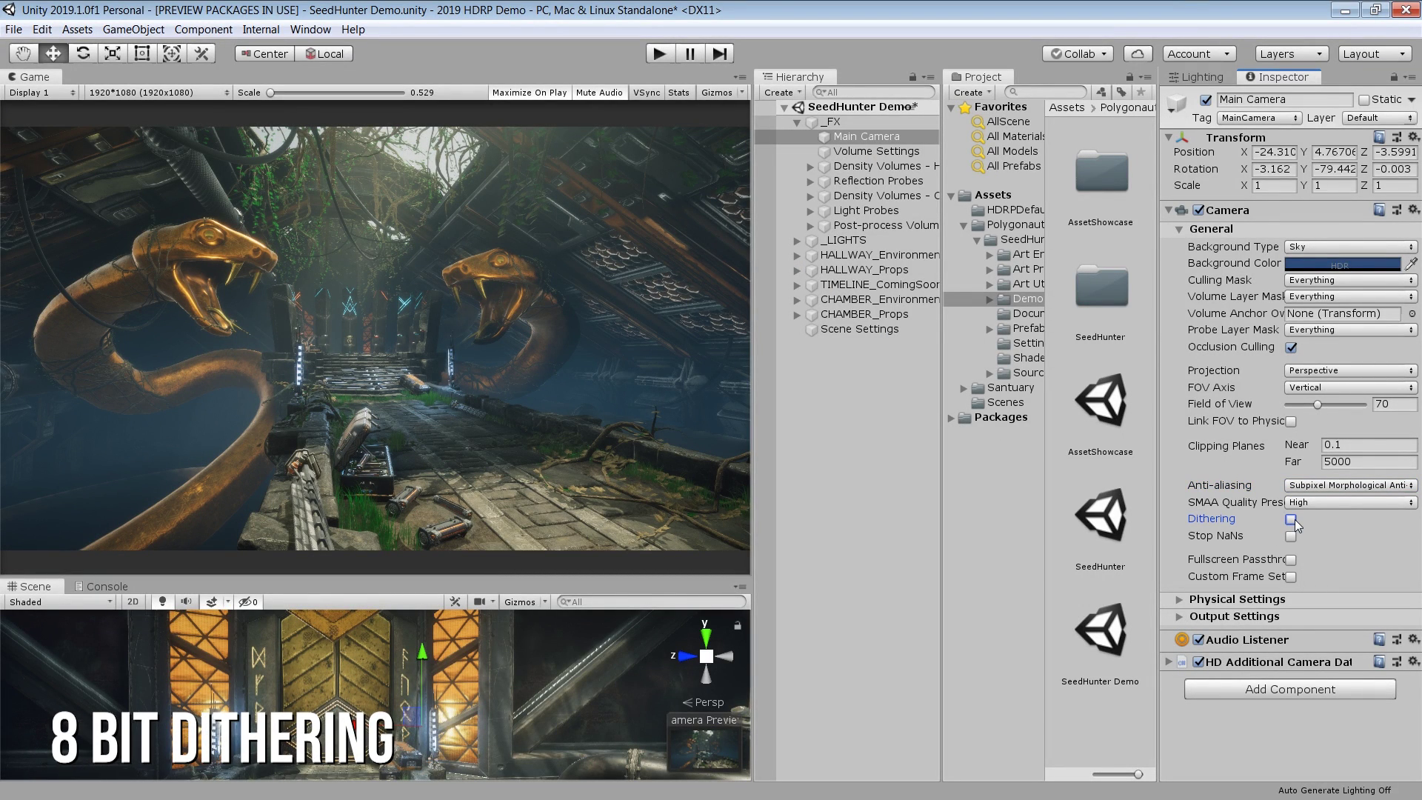
left_click(1291, 520)
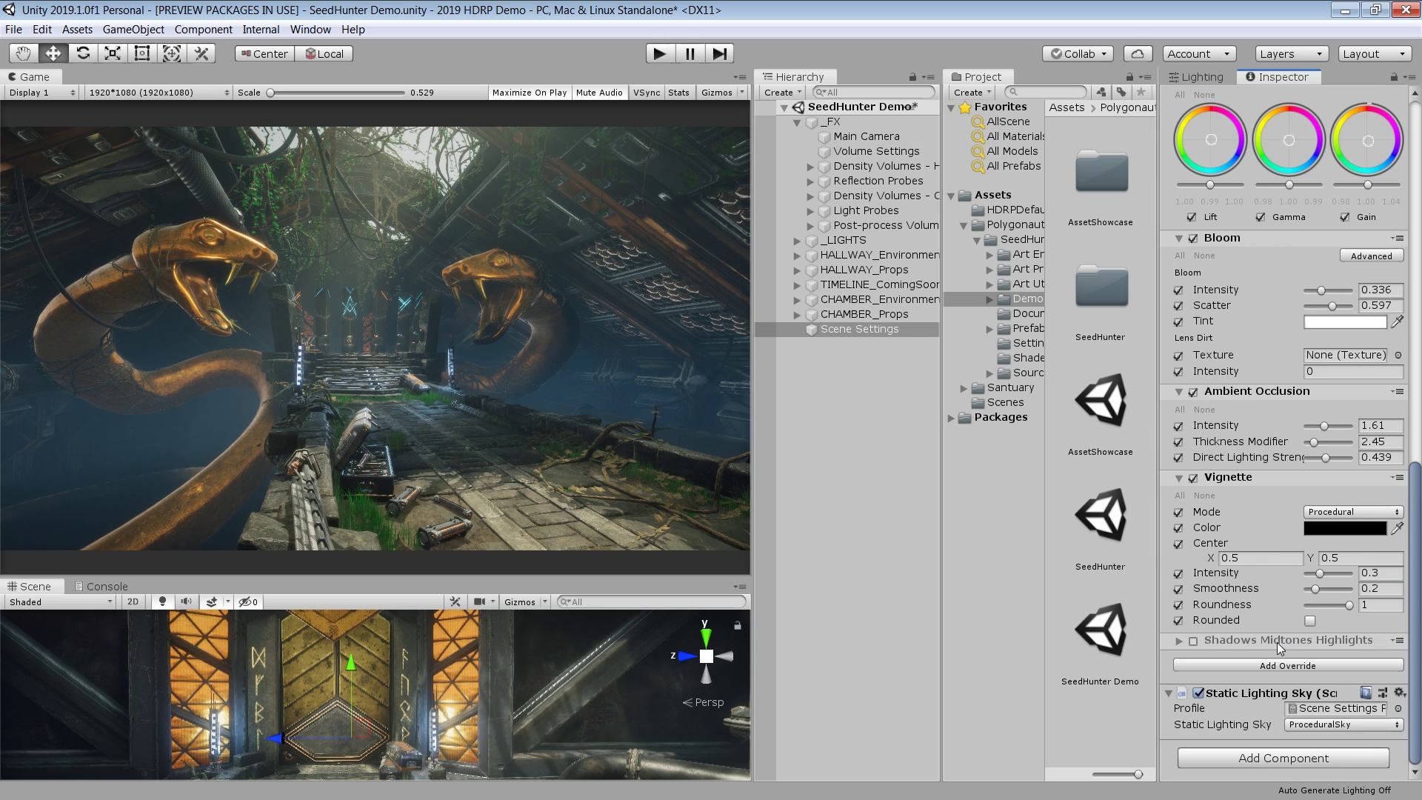
- Browse the post-processing and other volume overrides available for the Scene Settings volume without adding one
left_click(1283, 666)
left_click(1269, 517)
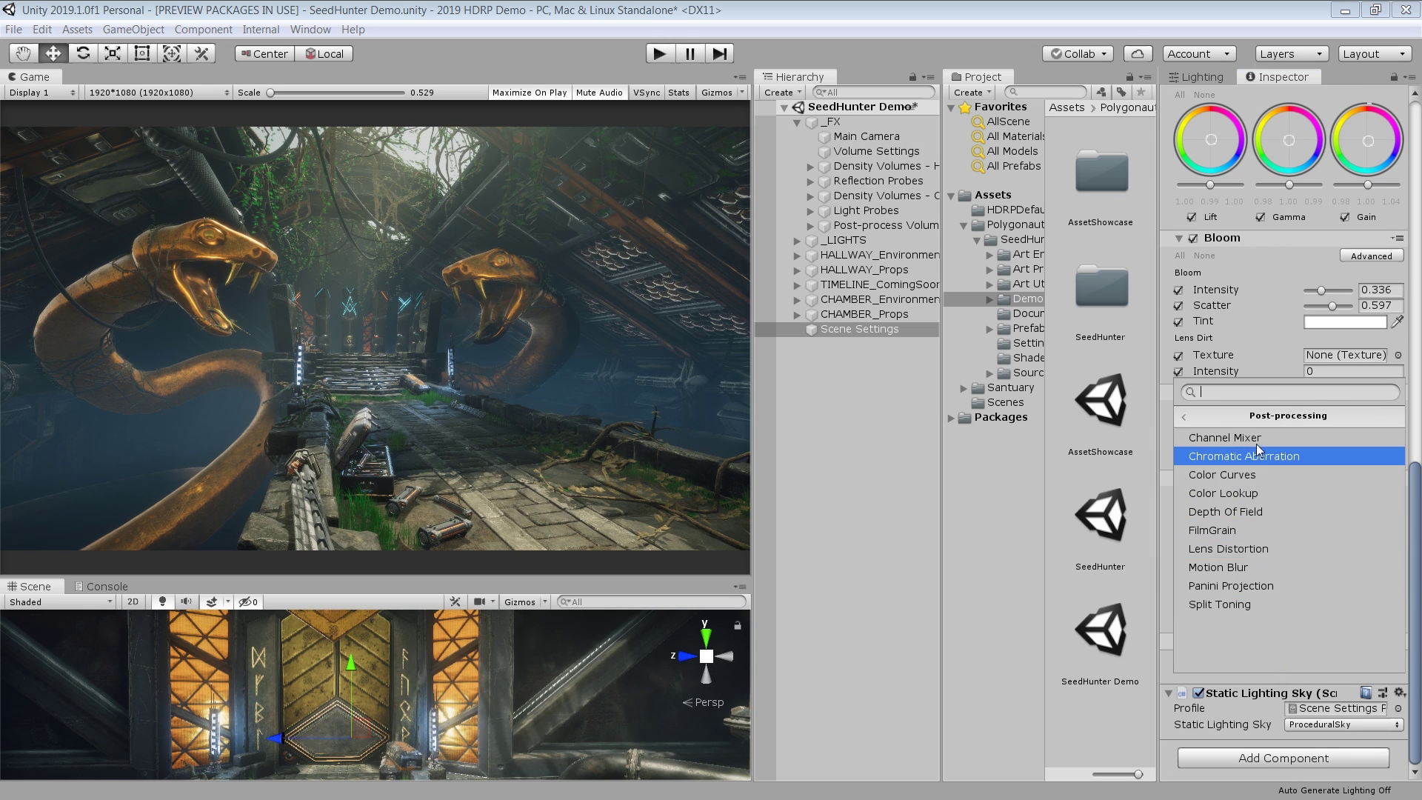
left_click(1184, 419)
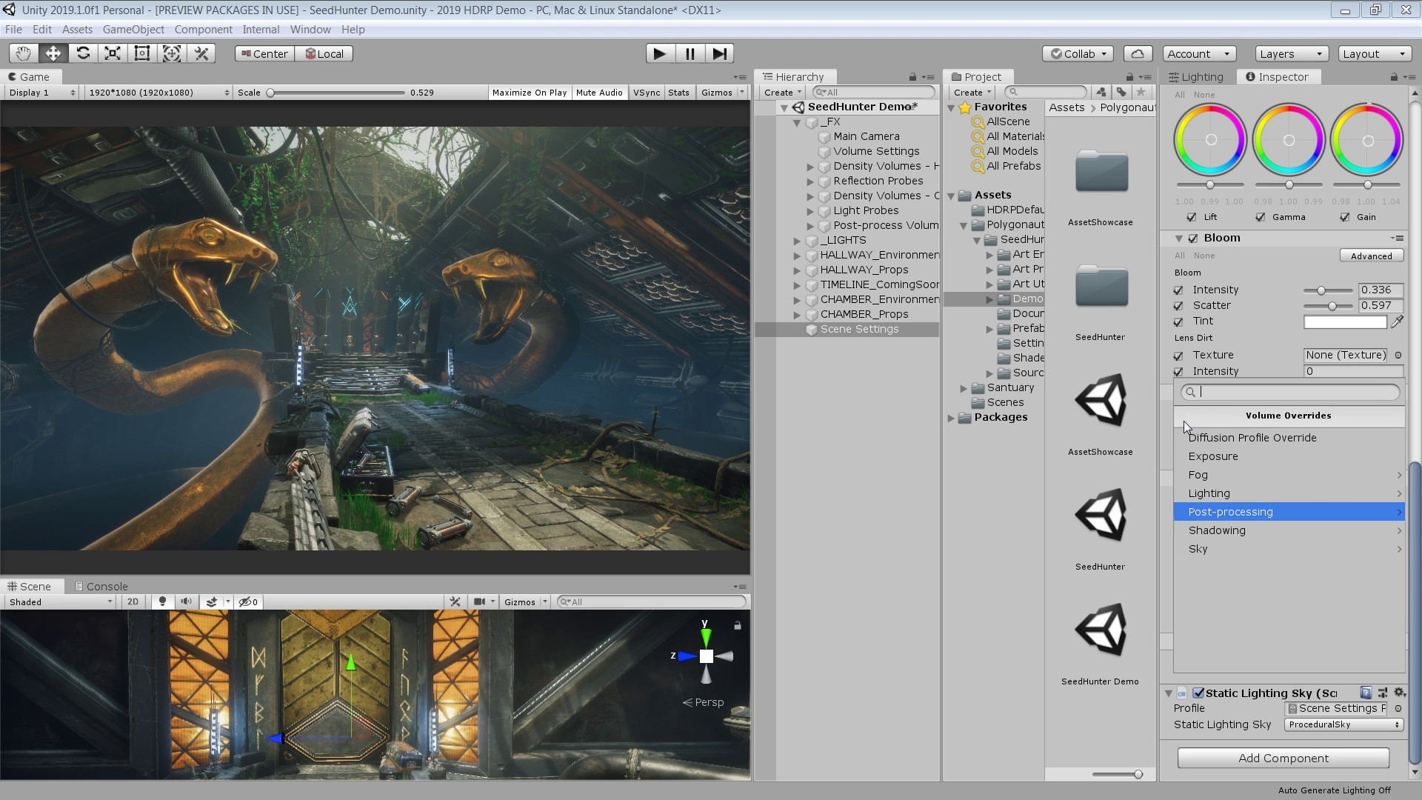
left_click(883, 505)
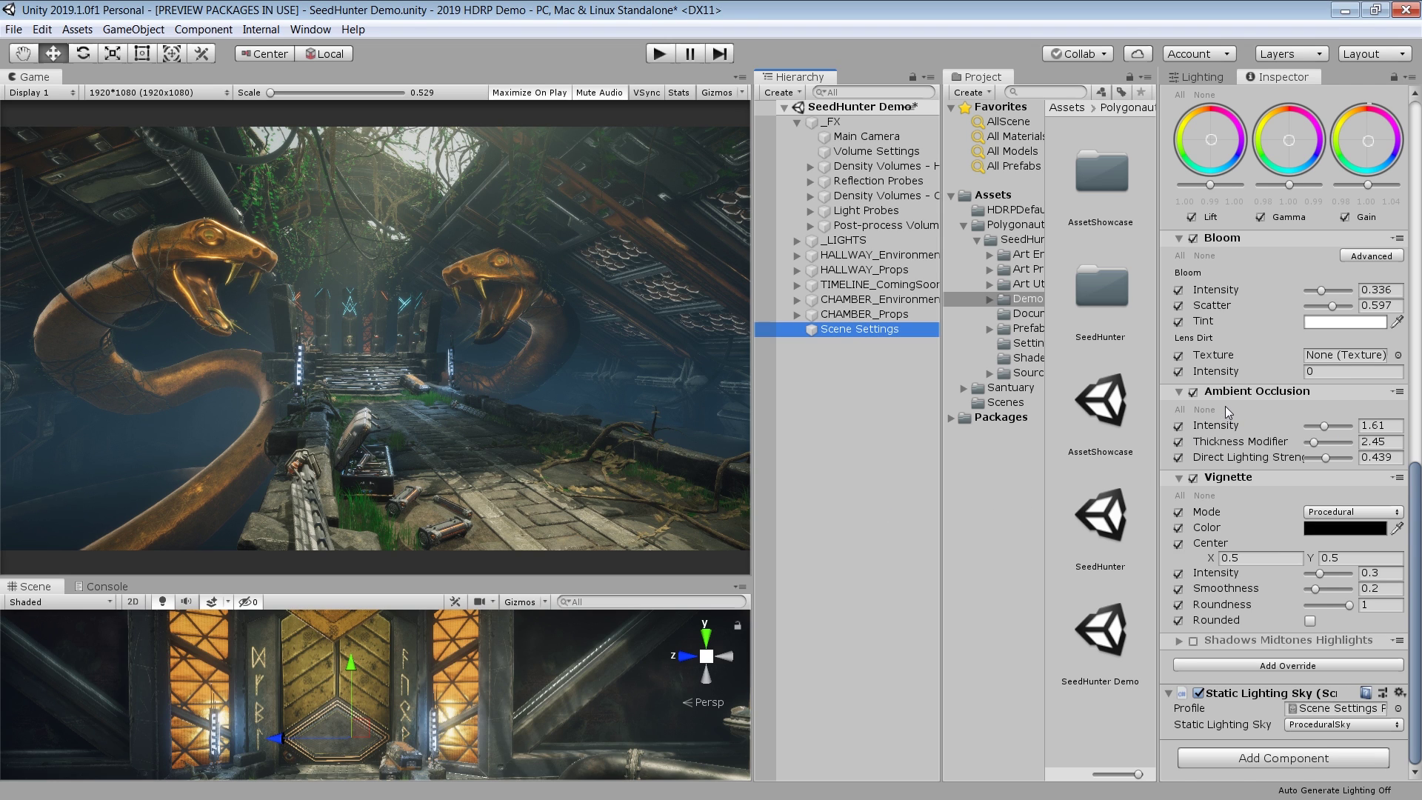
- Toggle the Lift Gamma Gain and Color Adjustments overrides off and back on to compare the color grading
scroll(1229, 411, "up", 10)
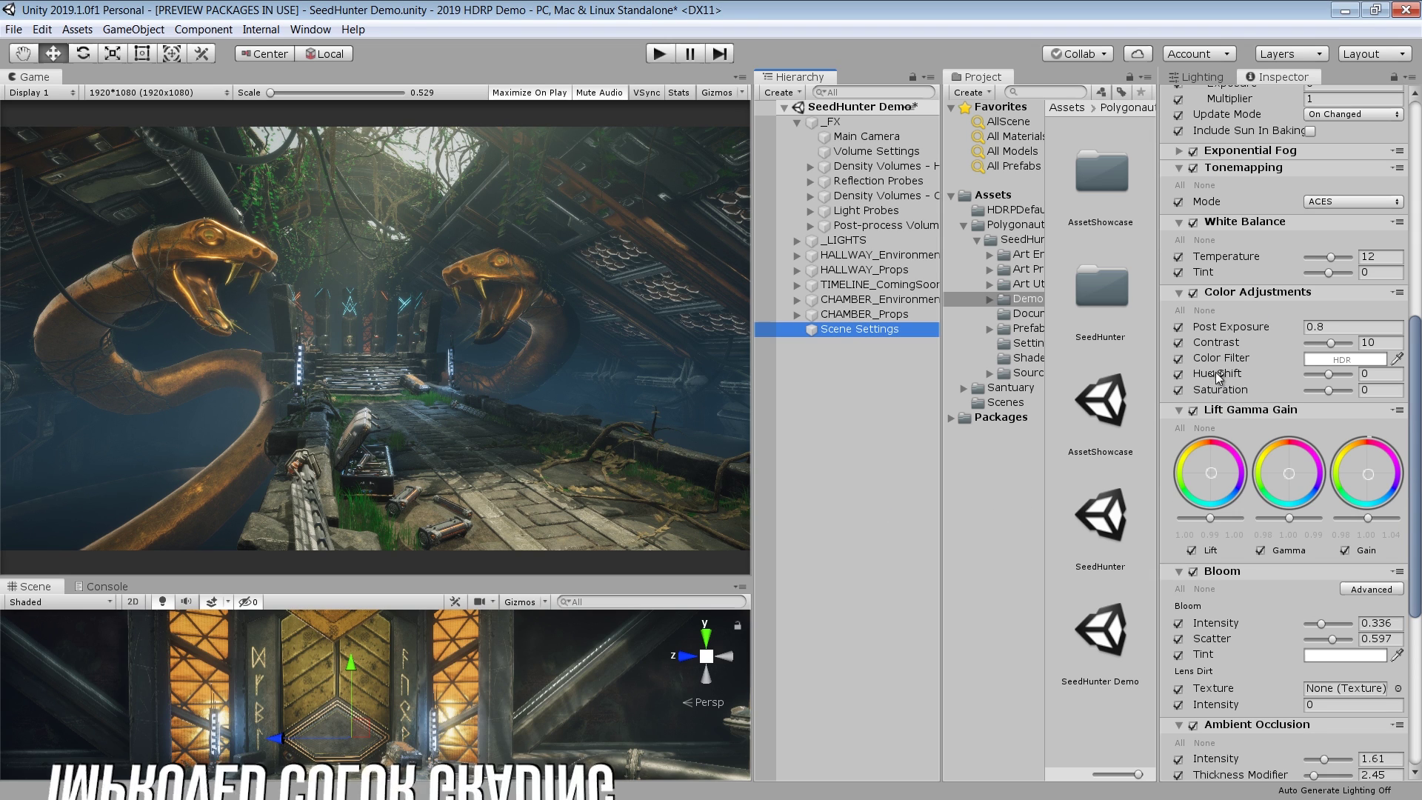
left_click(1193, 410)
left_click(1194, 410)
left_click(1193, 410)
left_click(1193, 410)
left_click(1193, 293)
left_click(1193, 293)
left_click(1193, 293)
left_click(1193, 293)
left_click(1192, 410)
left_click(1192, 410)
left_click(1192, 410)
left_click(1192, 410)
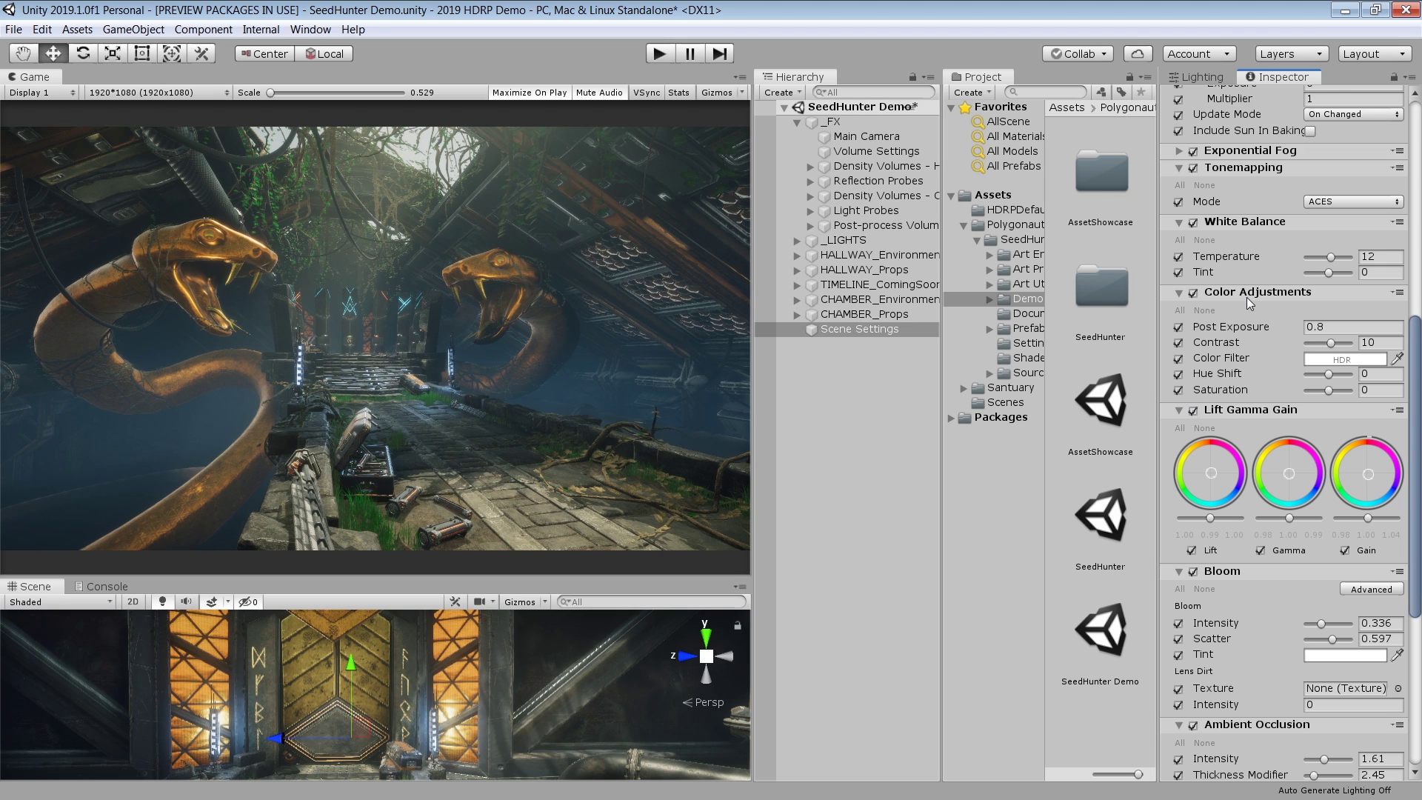
- Review the Scene Settings volume overrides and inspect the two inactive volumes inside the Post-process Volumes group
scroll(1249, 324, "up", 4)
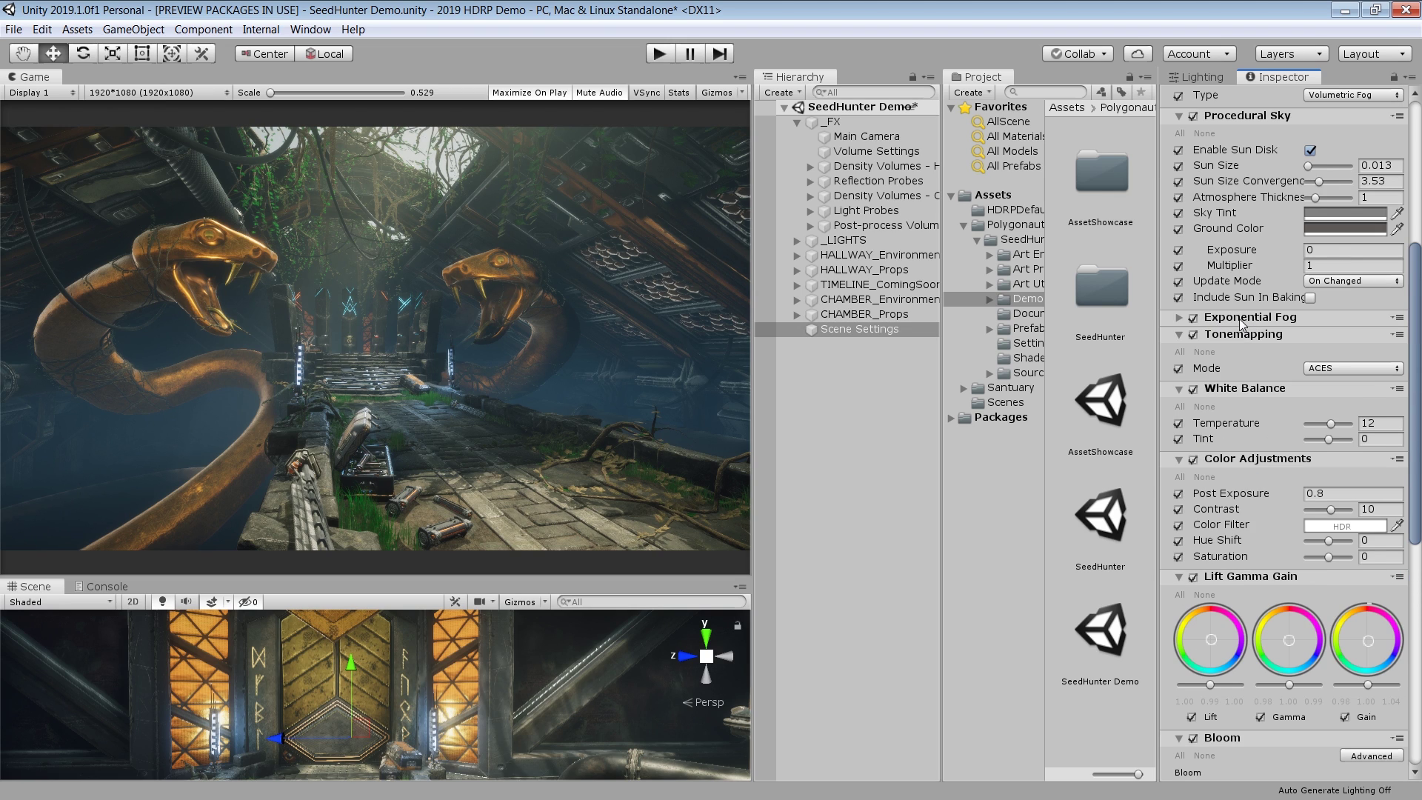
scroll(1243, 324, "down", 12)
left_click(859, 329)
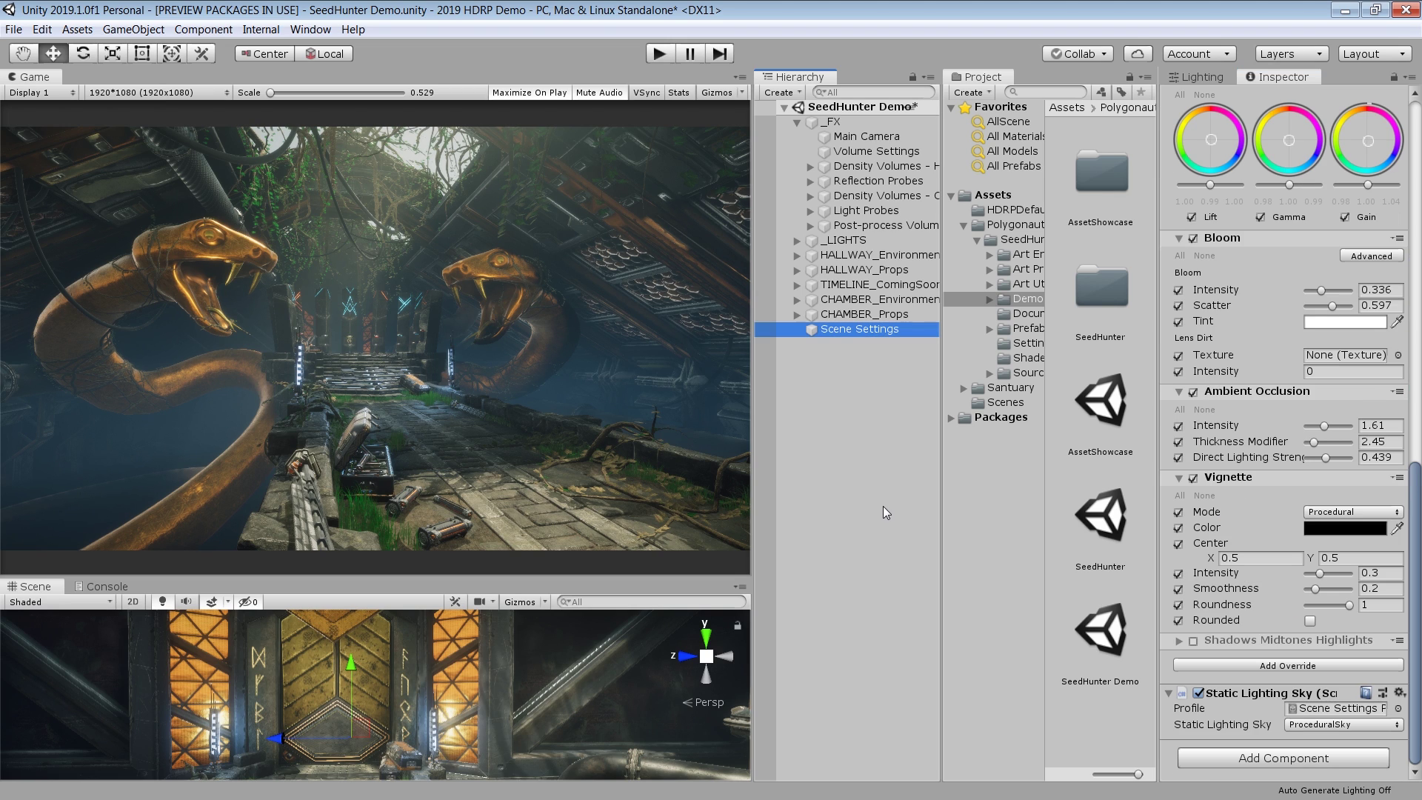
left_click(810, 225)
left_click(877, 239)
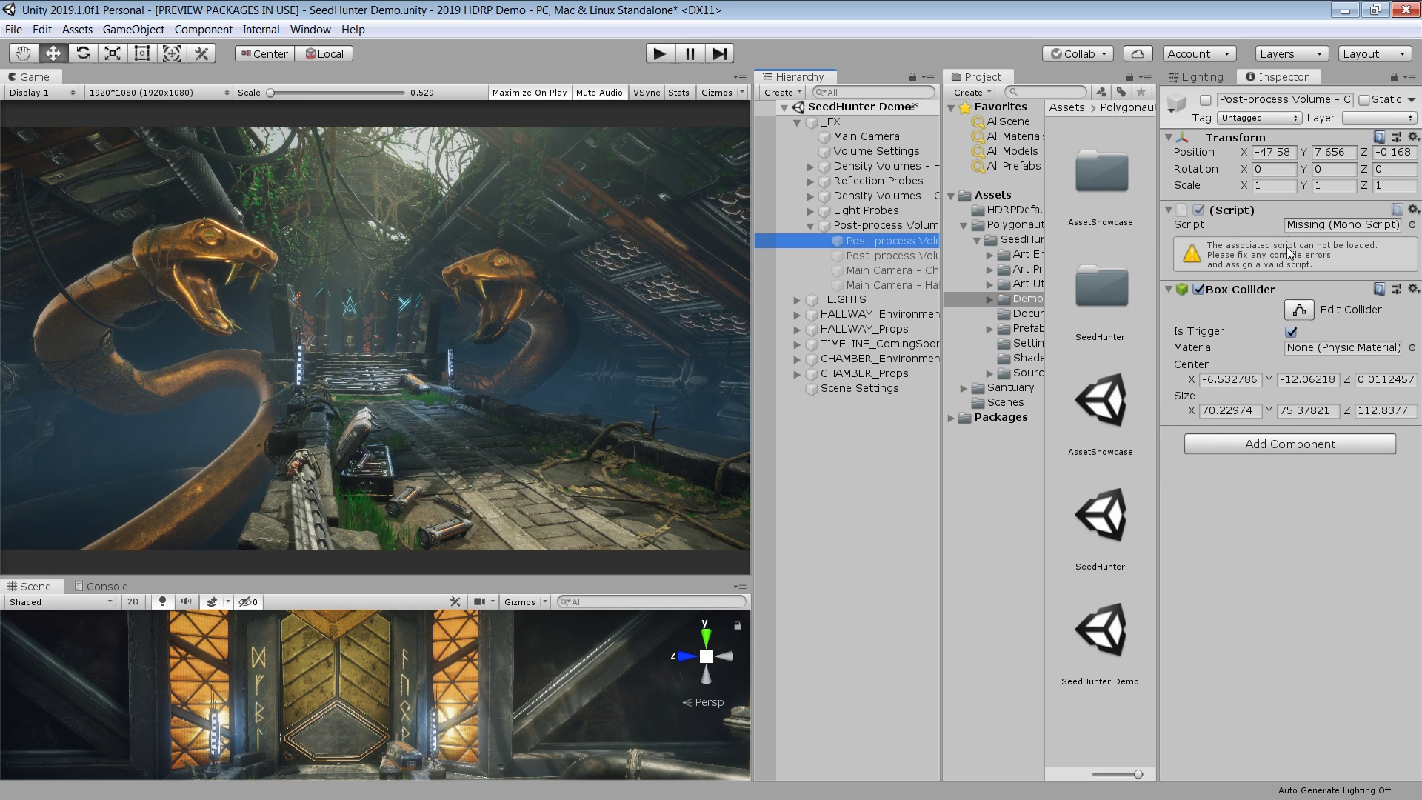
key("Down")
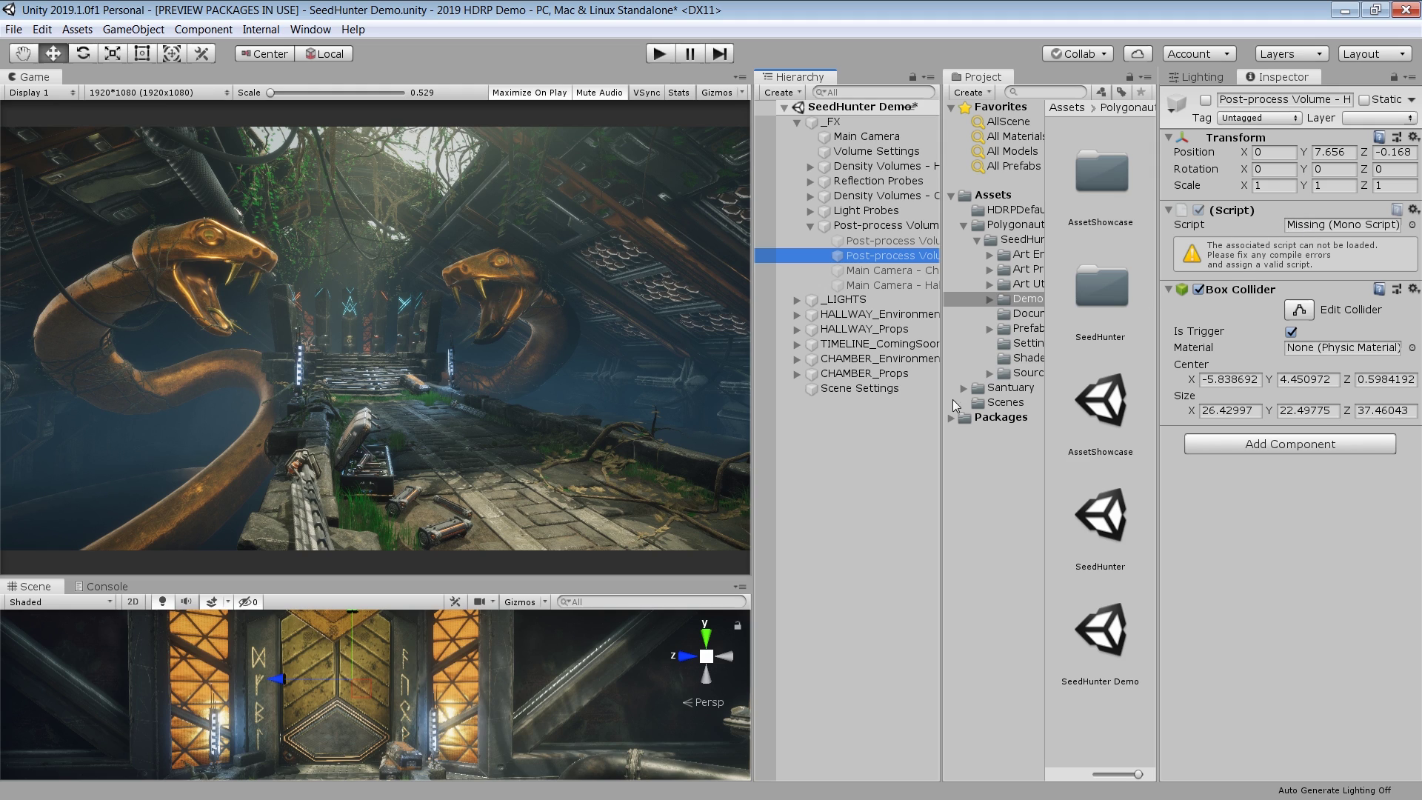
left_click_drag(937, 425, 944, 425)
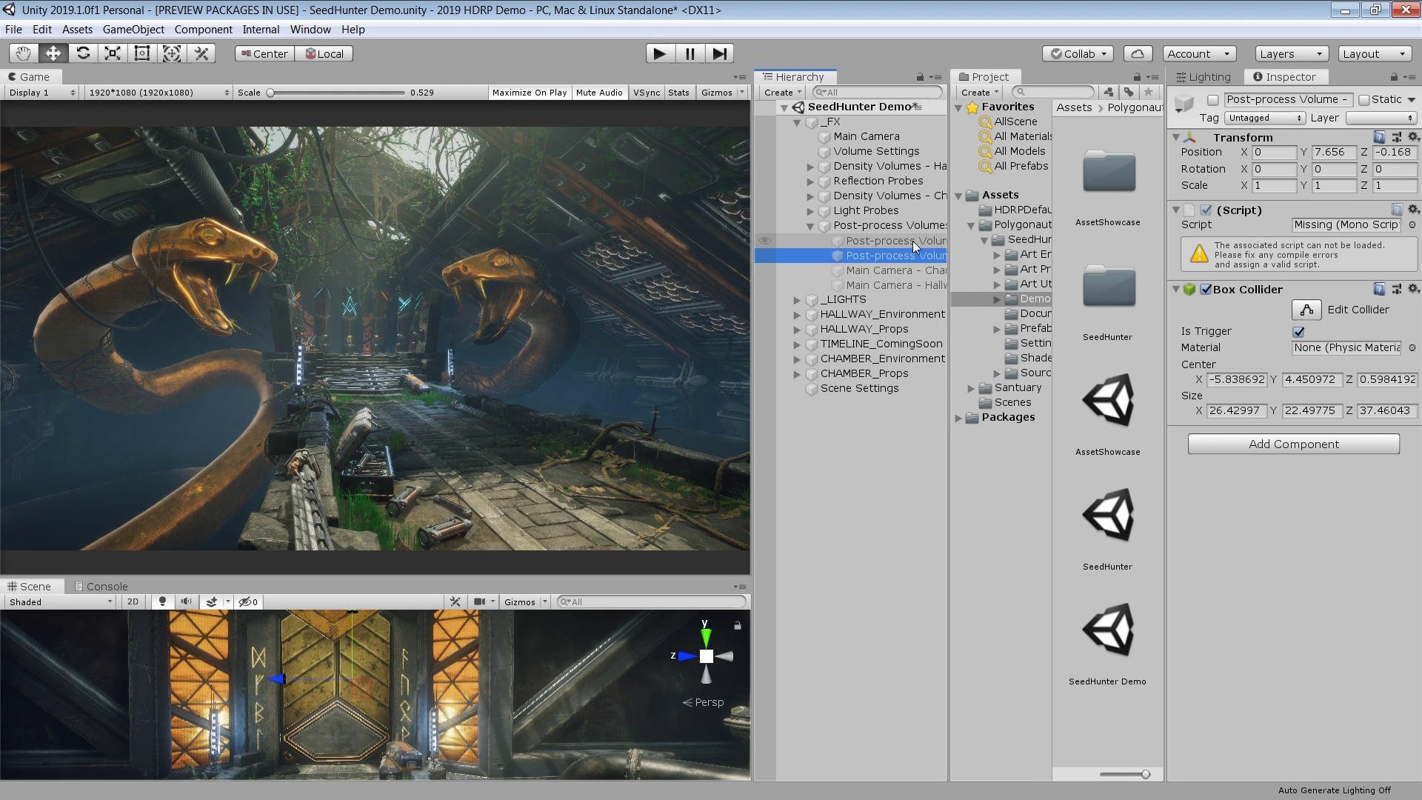
- Inspect the Post-process Volumes parent object in the _FX group
left_click(808, 225)
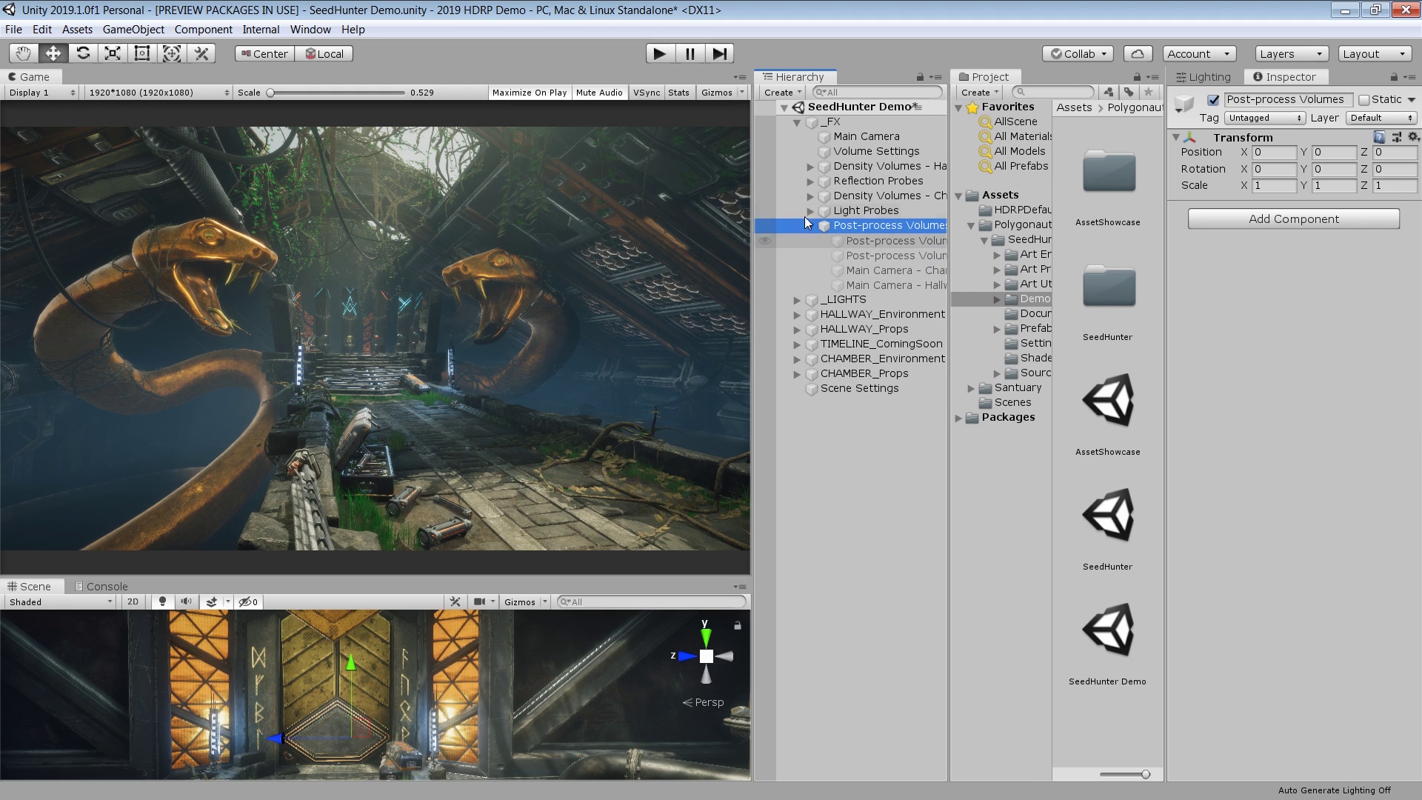
key("Down")
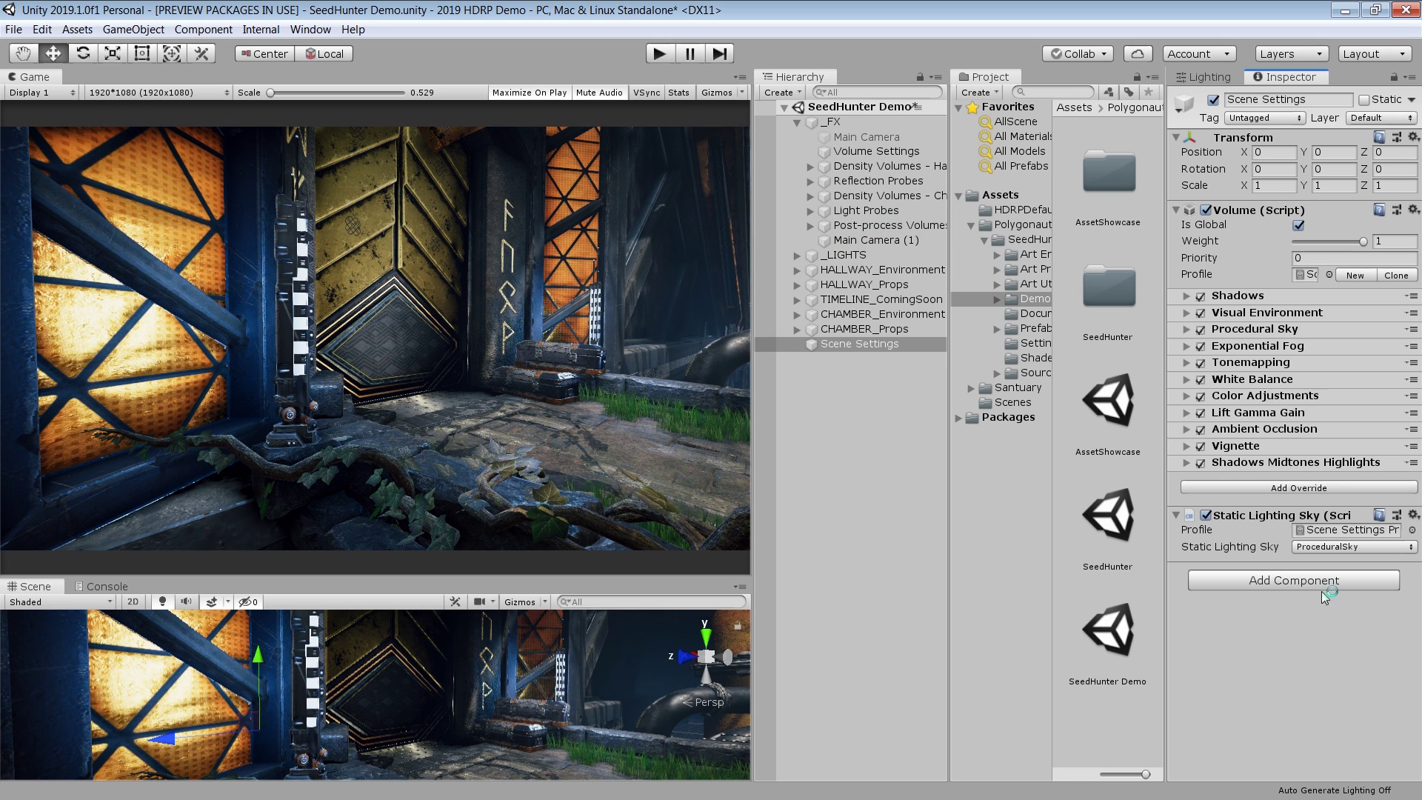
- Add a Bloom override to the Scene Settings volume with all parameters enabled, intensity about 0.66 and scatter about 0.64
left_click(1310, 488)
left_click(1250, 330)
left_click(1218, 260)
left_click(1188, 497)
left_click_drag(1314, 531, 1348, 551)
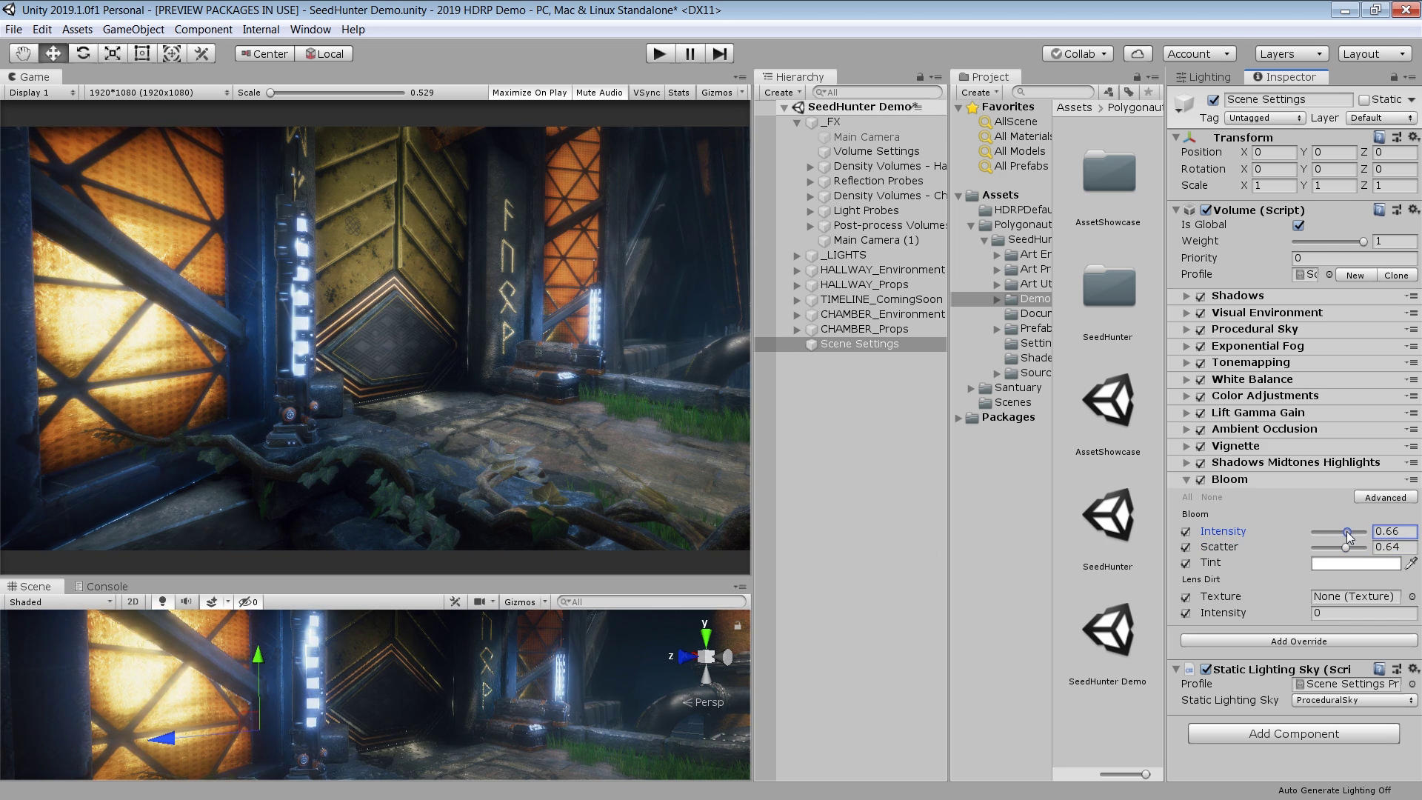
- Toggle the Bloom override off and on repeatedly to compare the glow in the Game view
left_click(1201, 480)
left_click(1202, 479)
left_click(1202, 479)
left_click(1201, 479)
left_click(1202, 479)
left_click(1201, 479)
left_click(1201, 479)
left_click(1202, 479)
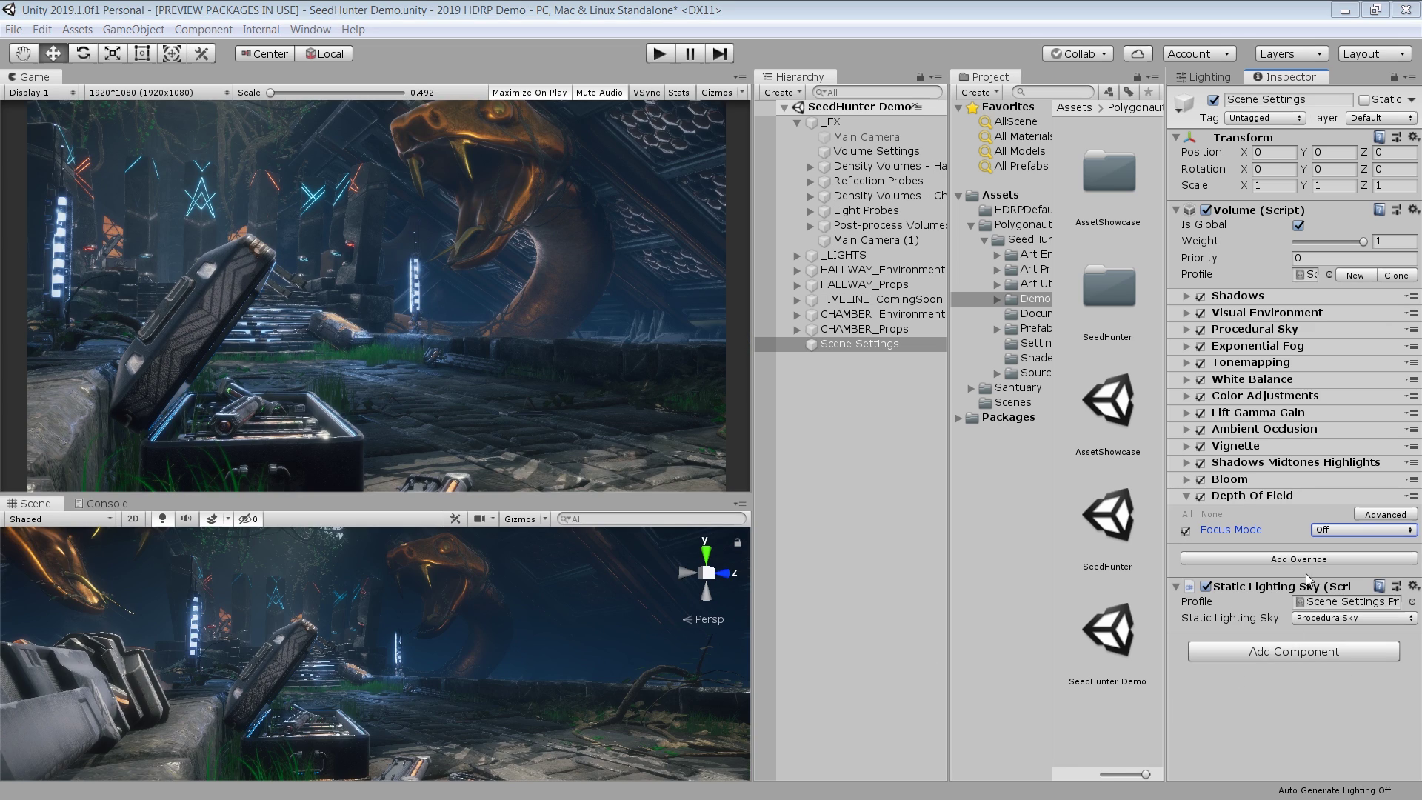
- Switch the Depth Of Field focus mode to Manual, show its advanced options and adjust the far blur end distance
left_click(1332, 531)
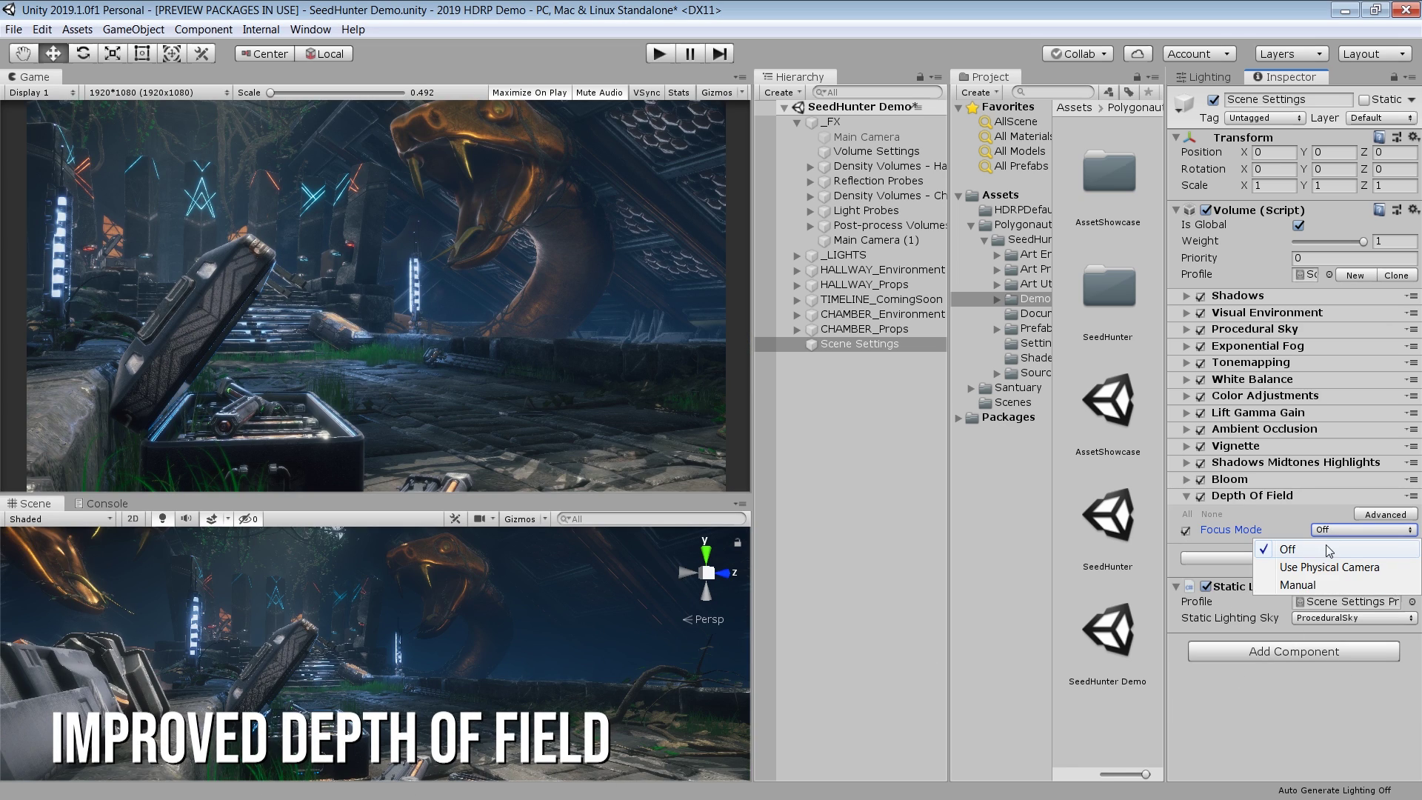
left_click(1313, 587)
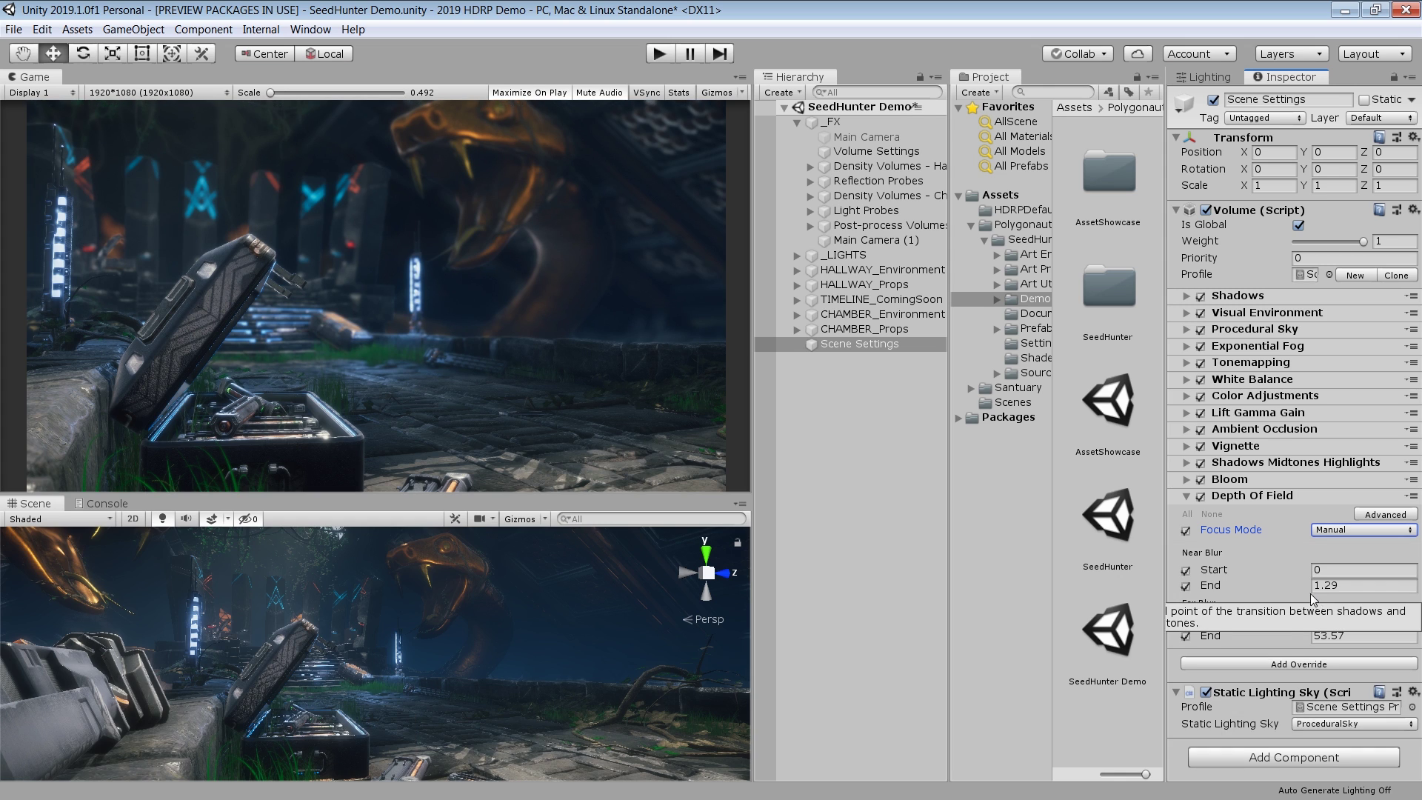
left_click_drag(1231, 635, 1222, 645)
left_click(1385, 514)
scroll(1304, 519, "down", 3)
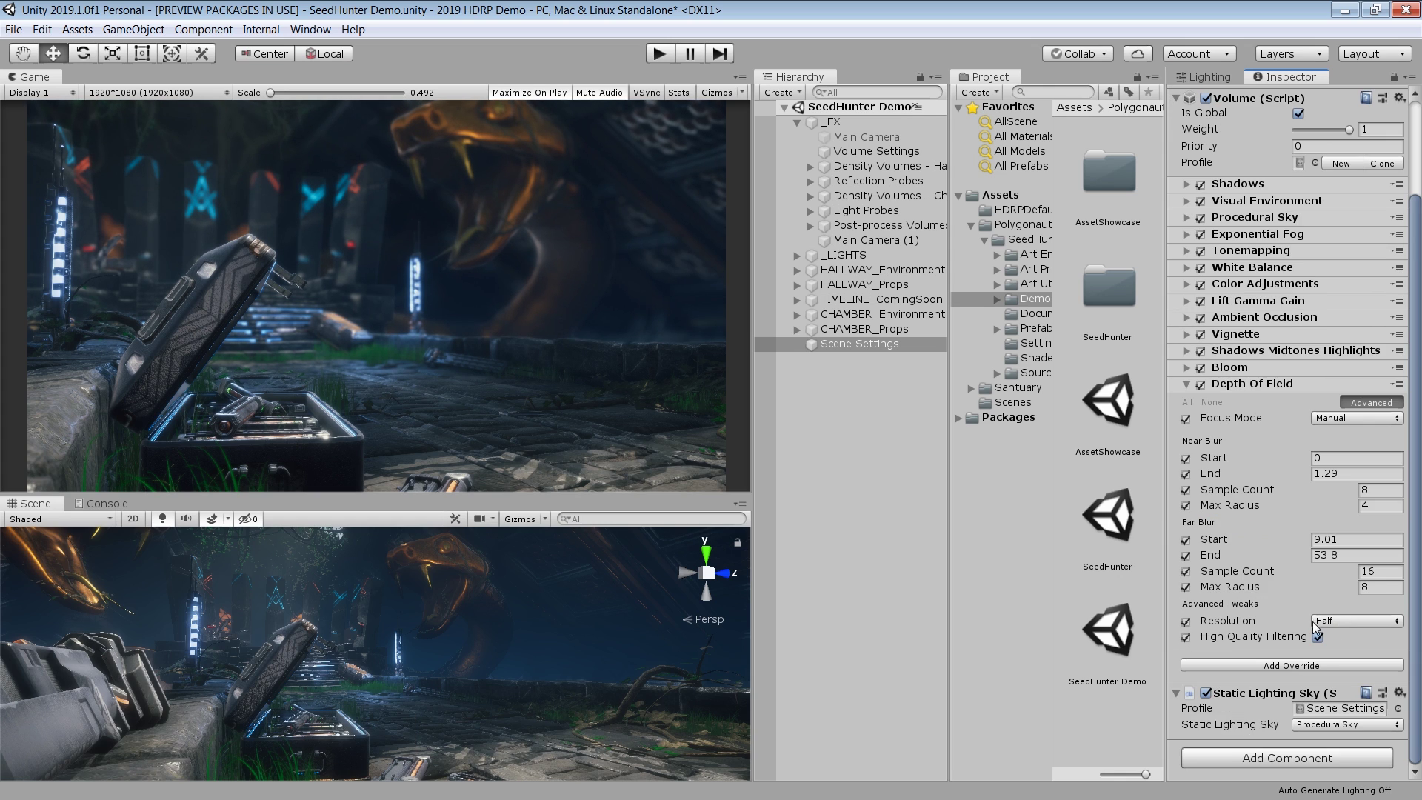
left_click_drag(1215, 556, 1241, 559)
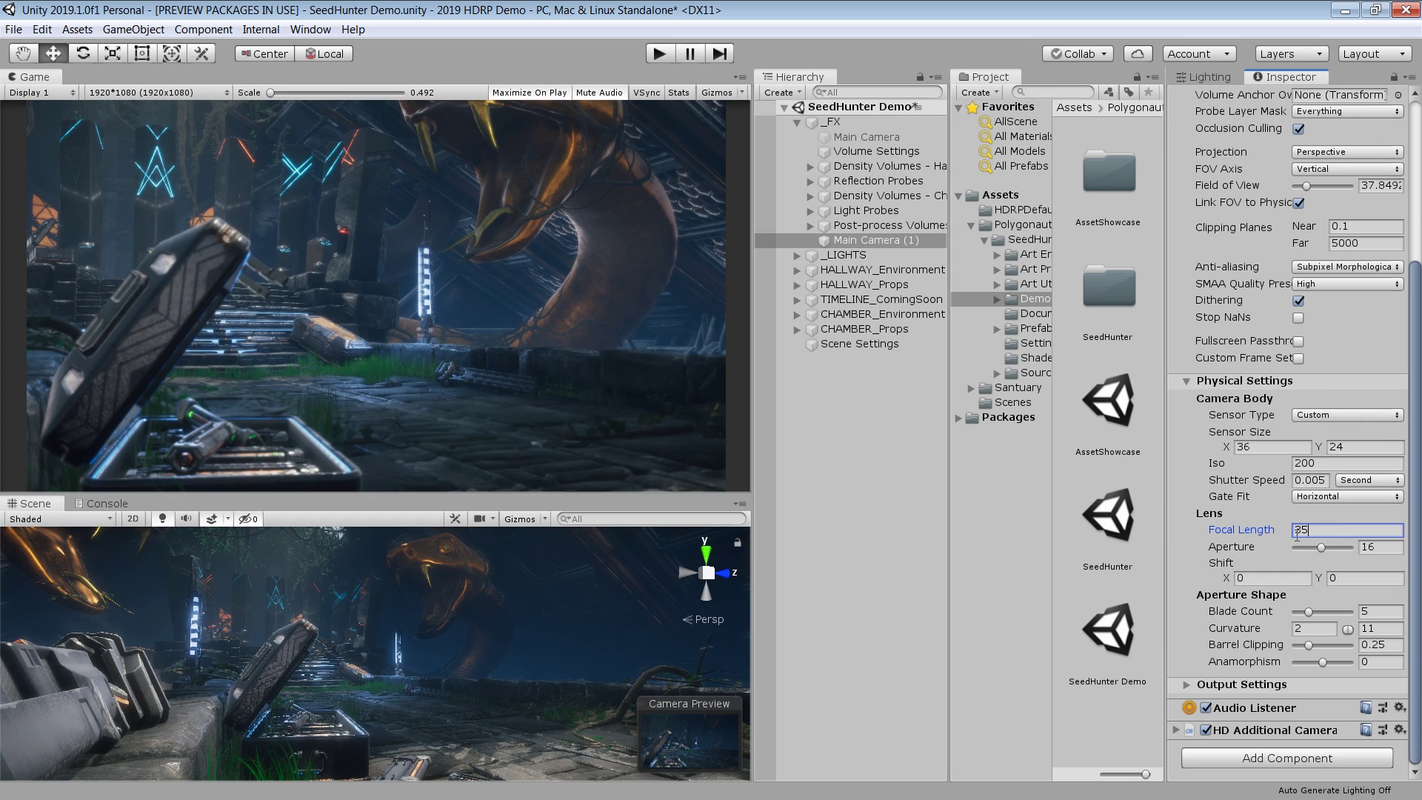
- Adjust Main Camera (1)'s focal length and set its aperture shape to blade count 6, barrel clipping 0.44 and anamorphism about -0.93
left_click_drag(1274, 529, 1149, 527)
left_click_drag(1286, 612, 1254, 663)
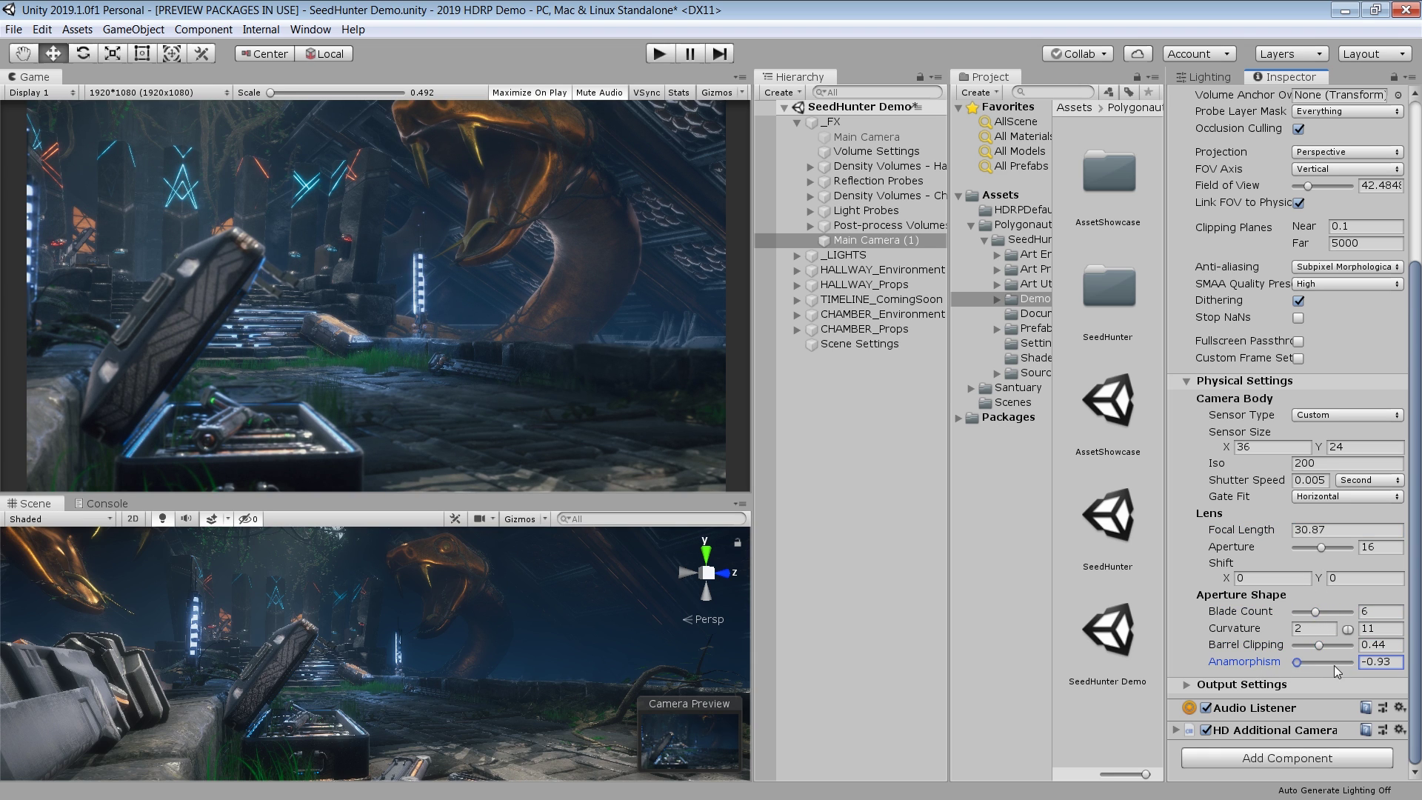
left_click_drag(1255, 531, 1240, 542)
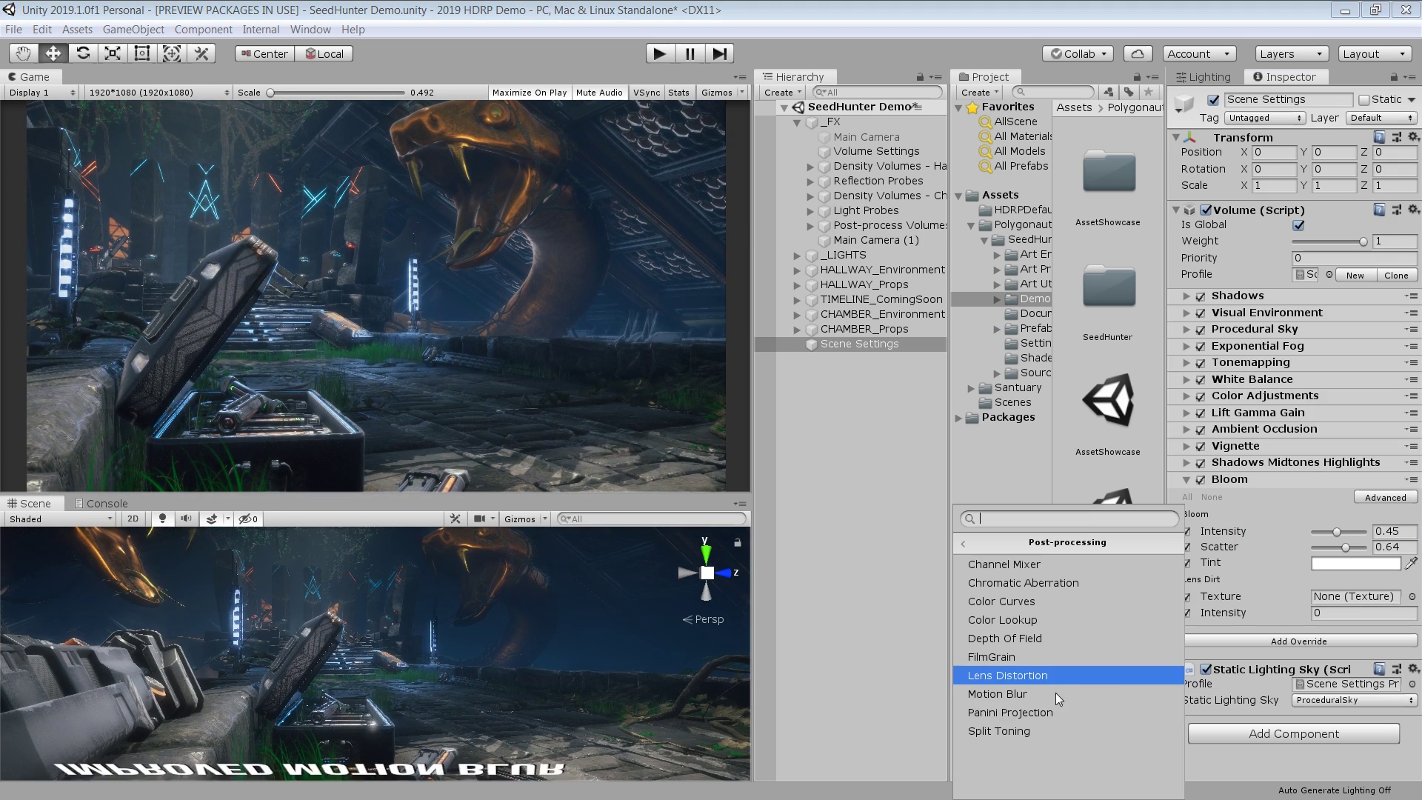
- Add a Motion Blur override to the Scene Settings volume, raise its intensity and try the blur by turning the scene camera
left_click(1040, 693)
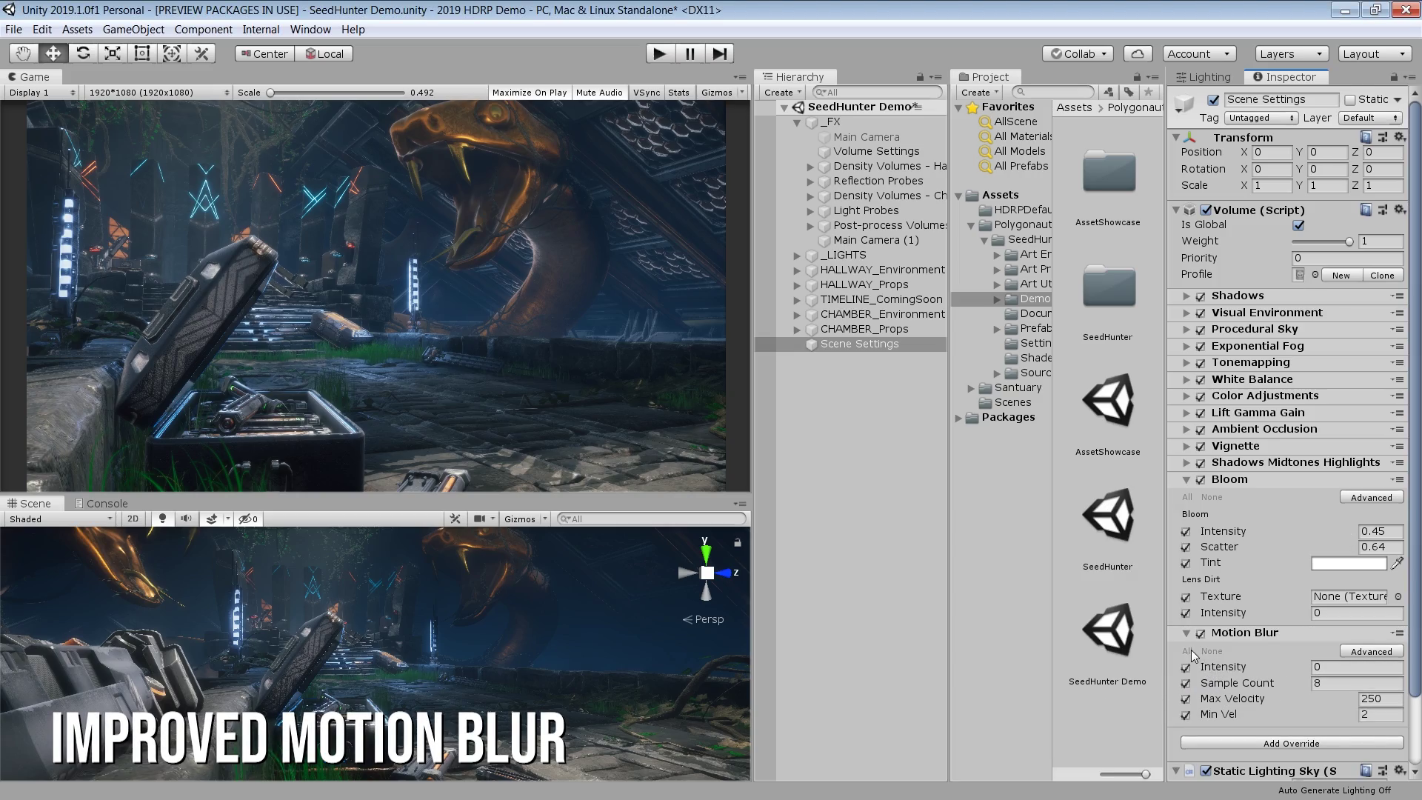
left_click_drag(1220, 666, 1261, 668)
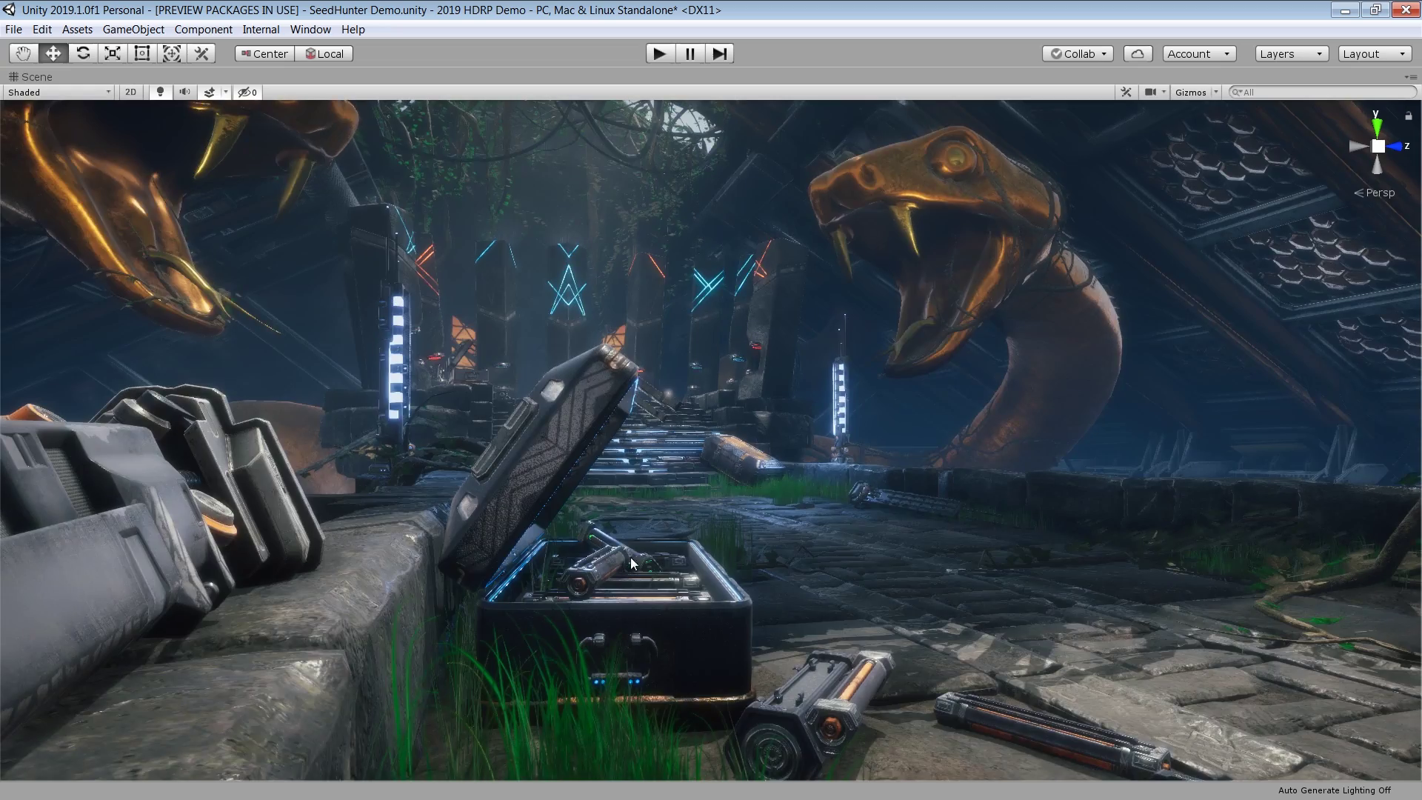
right_click_drag(629, 557, 740, 563)
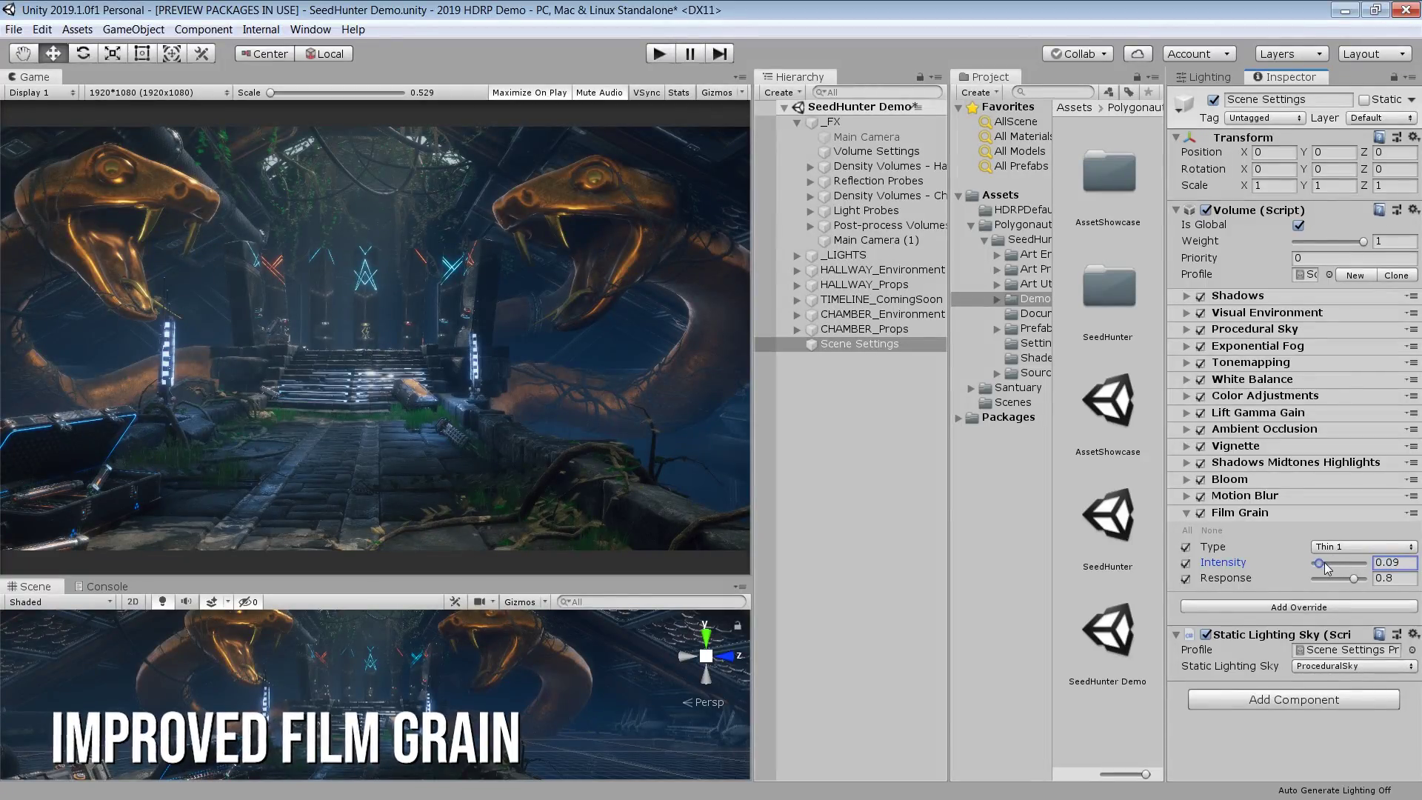
- Try several Film Grain types, ending with Large 01, and raise the grain intensity to about 0.87
left_click_drag(1320, 565, 1338, 567)
left_click(1341, 549)
left_click(1350, 609)
left_click(1344, 546)
left_click(1350, 631)
left_click(1347, 547)
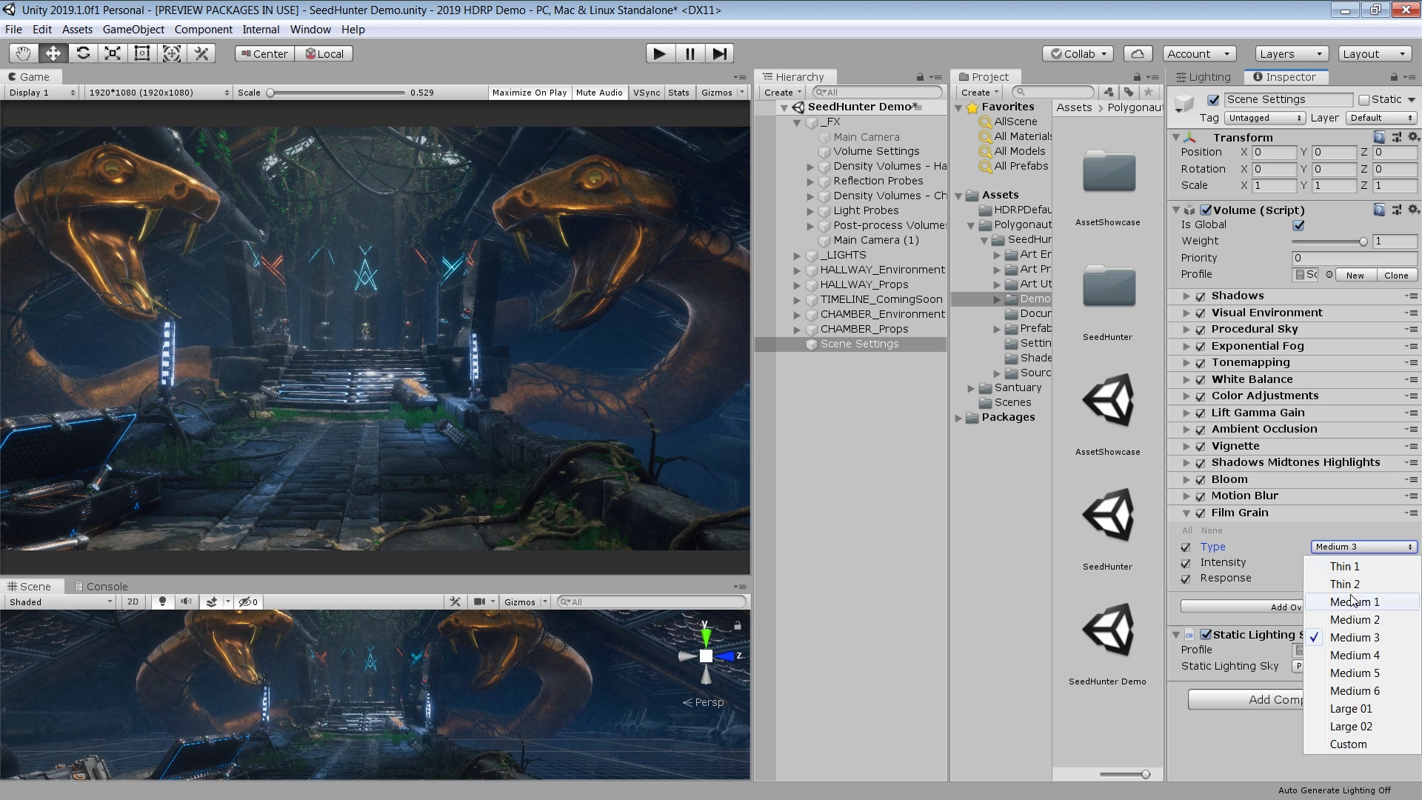
left_click(1351, 709)
left_click_drag(445, 580, 451, 461)
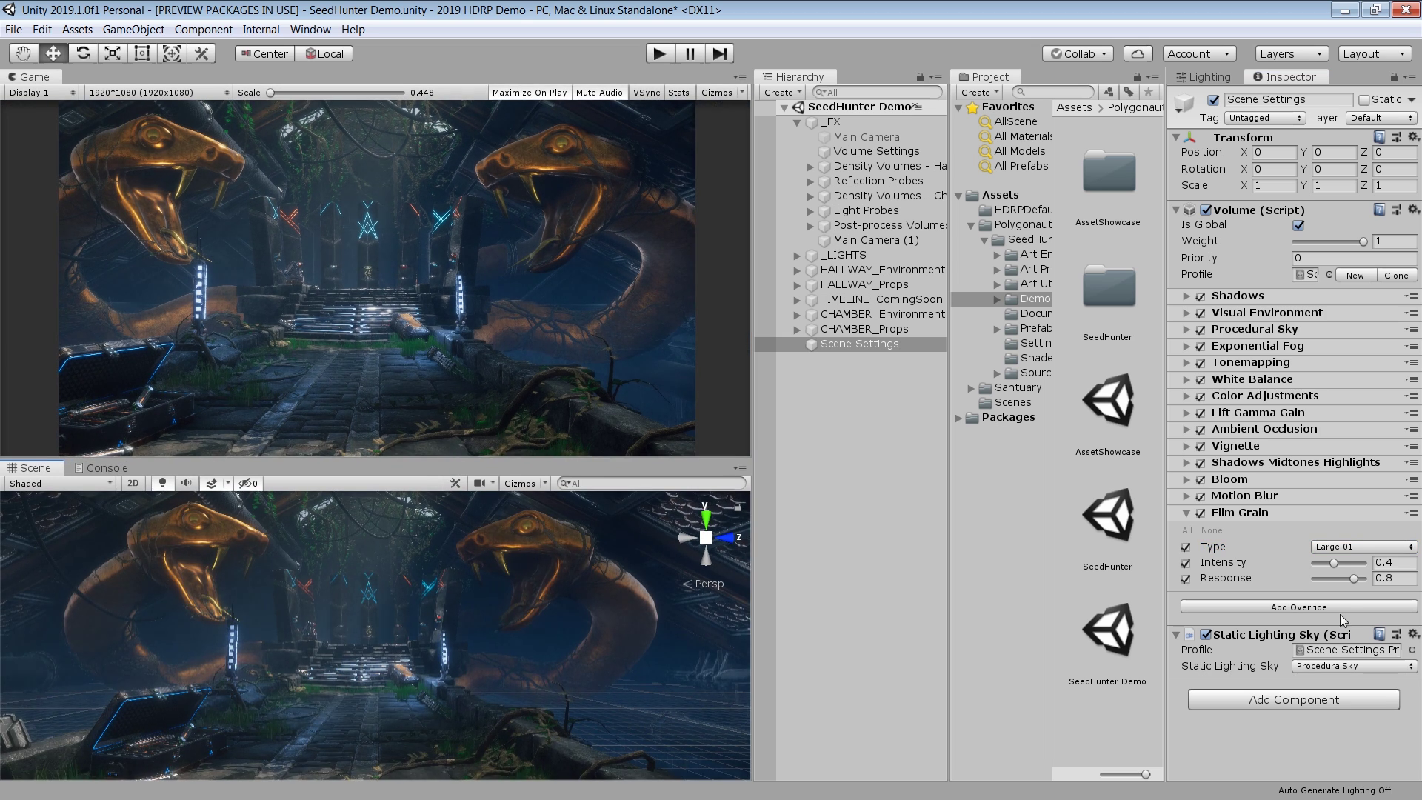
left_click_drag(1334, 563, 1361, 576)
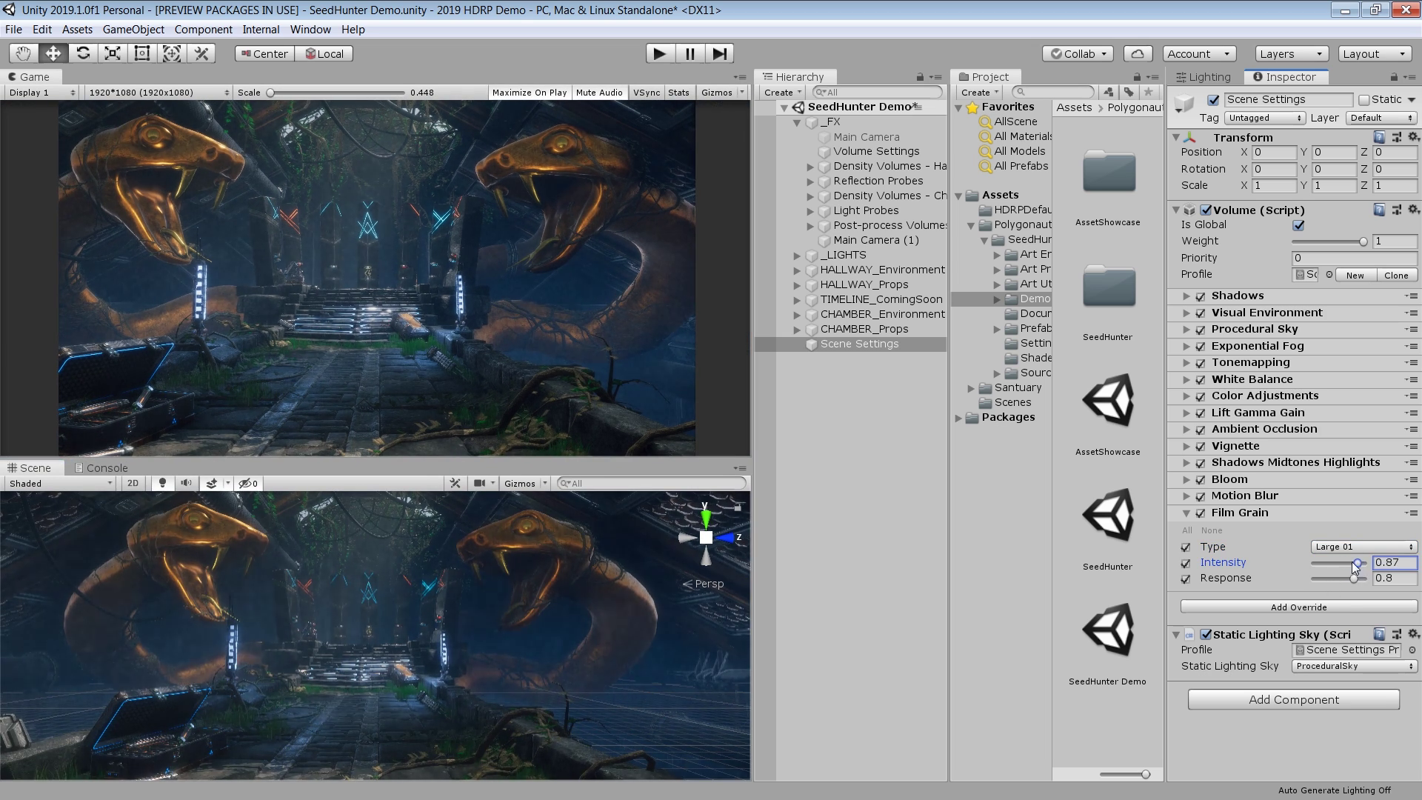
left_click(1355, 547)
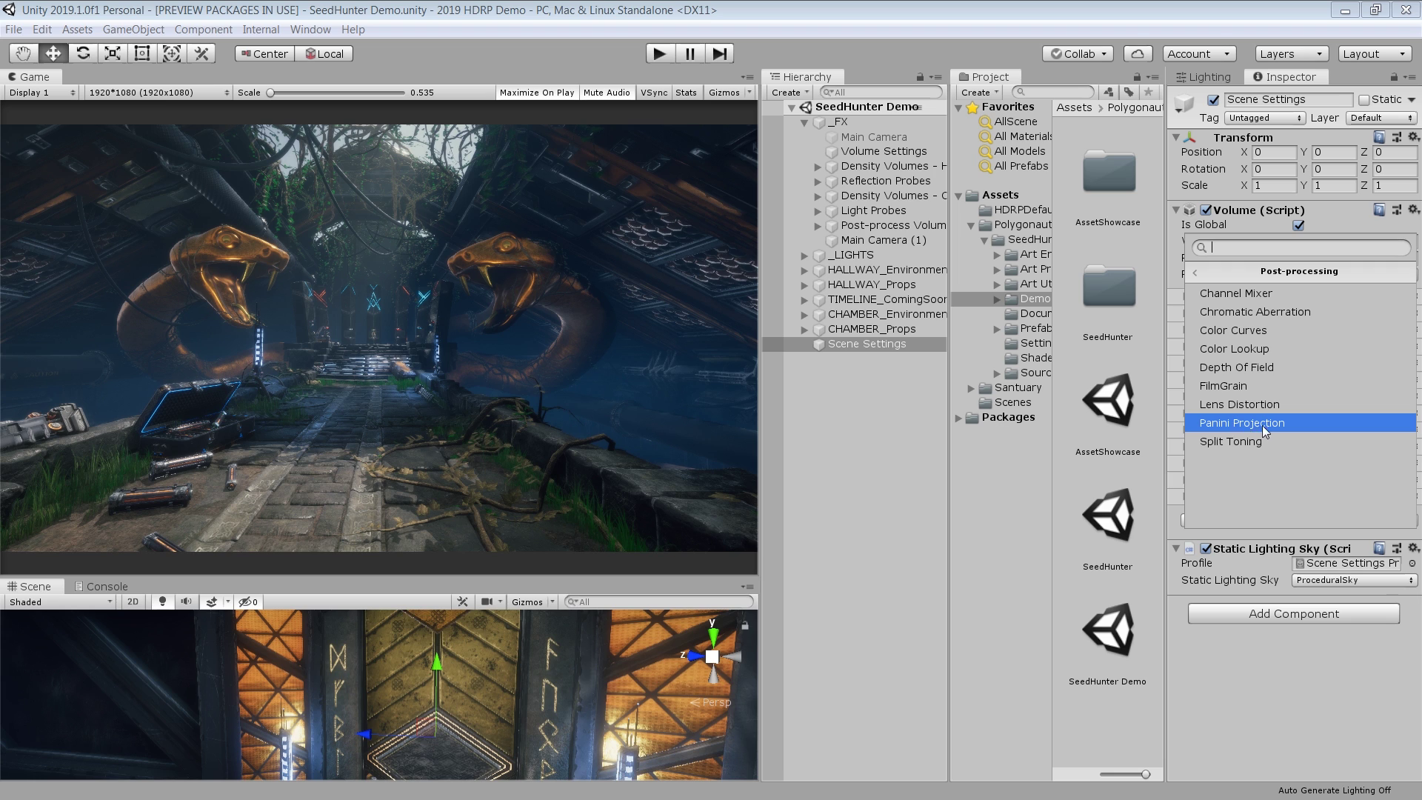
- Add a Panini Projection override to the Scene Settings volume and set its distance to about 0.13
left_click(1259, 424)
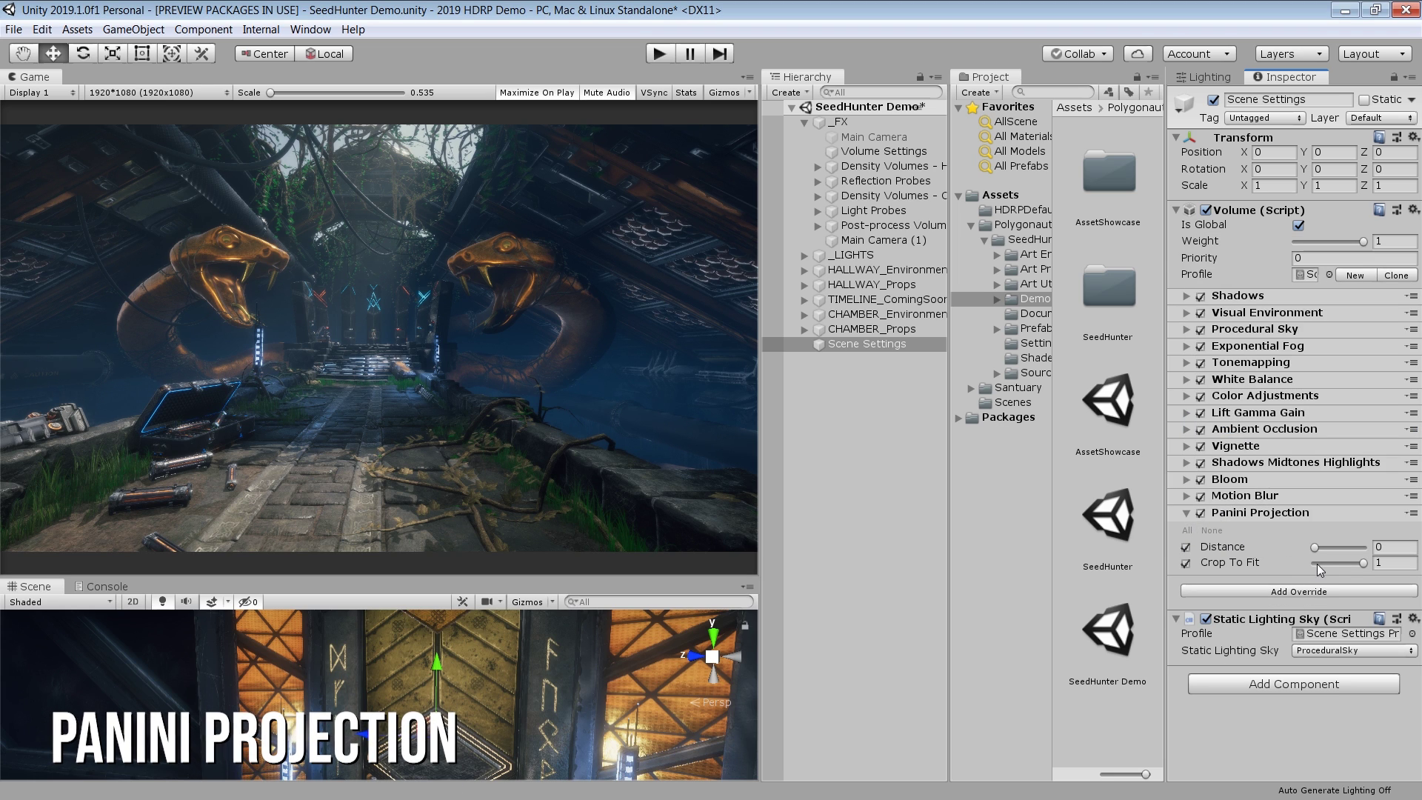
left_click_drag(1317, 550, 1326, 555)
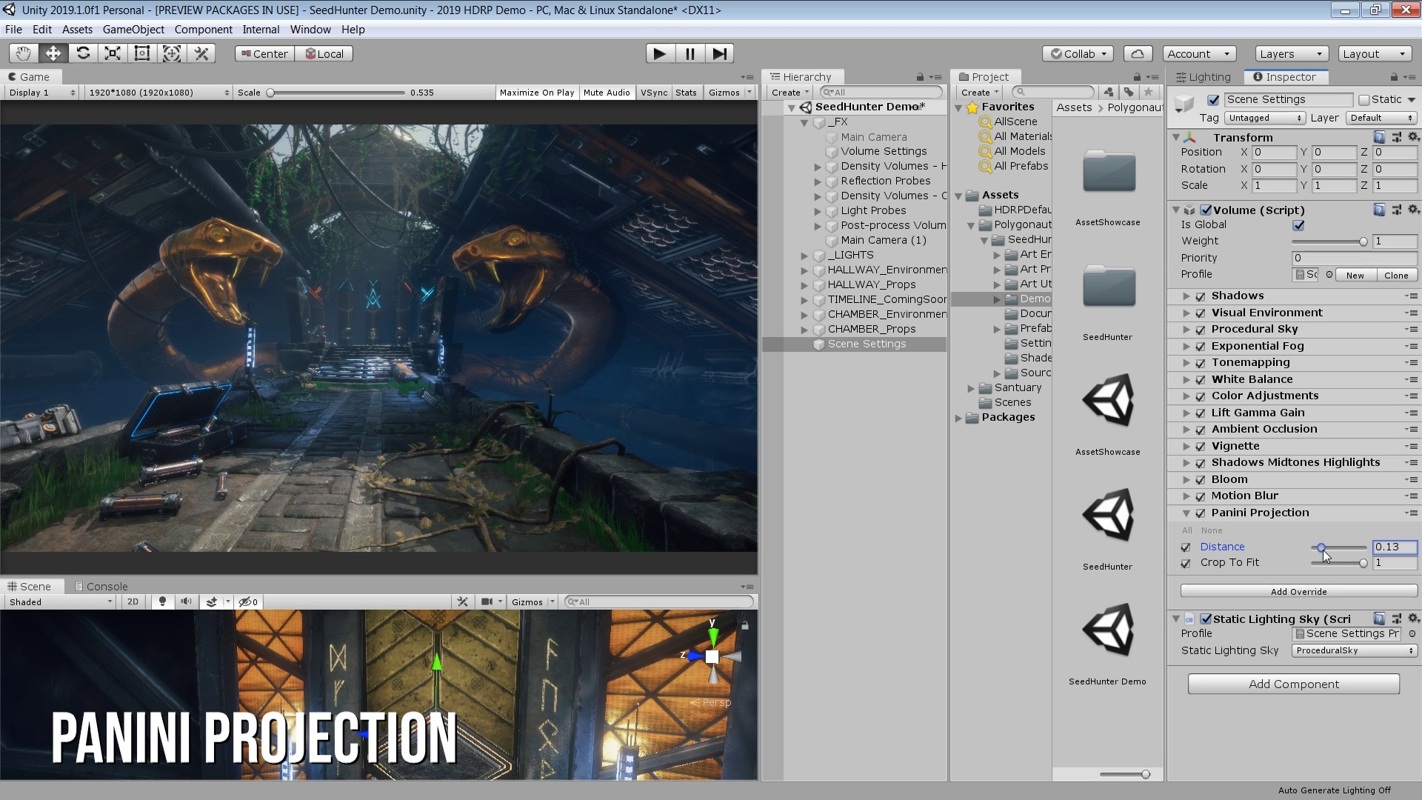
- Toggle the Panini Projection override off and on to compare the distortion, leave it enabled and adjust its Crop To Fit amount
left_click(1202, 513)
left_click(1202, 514)
left_click(1201, 513)
left_click(1202, 514)
left_click(1202, 513)
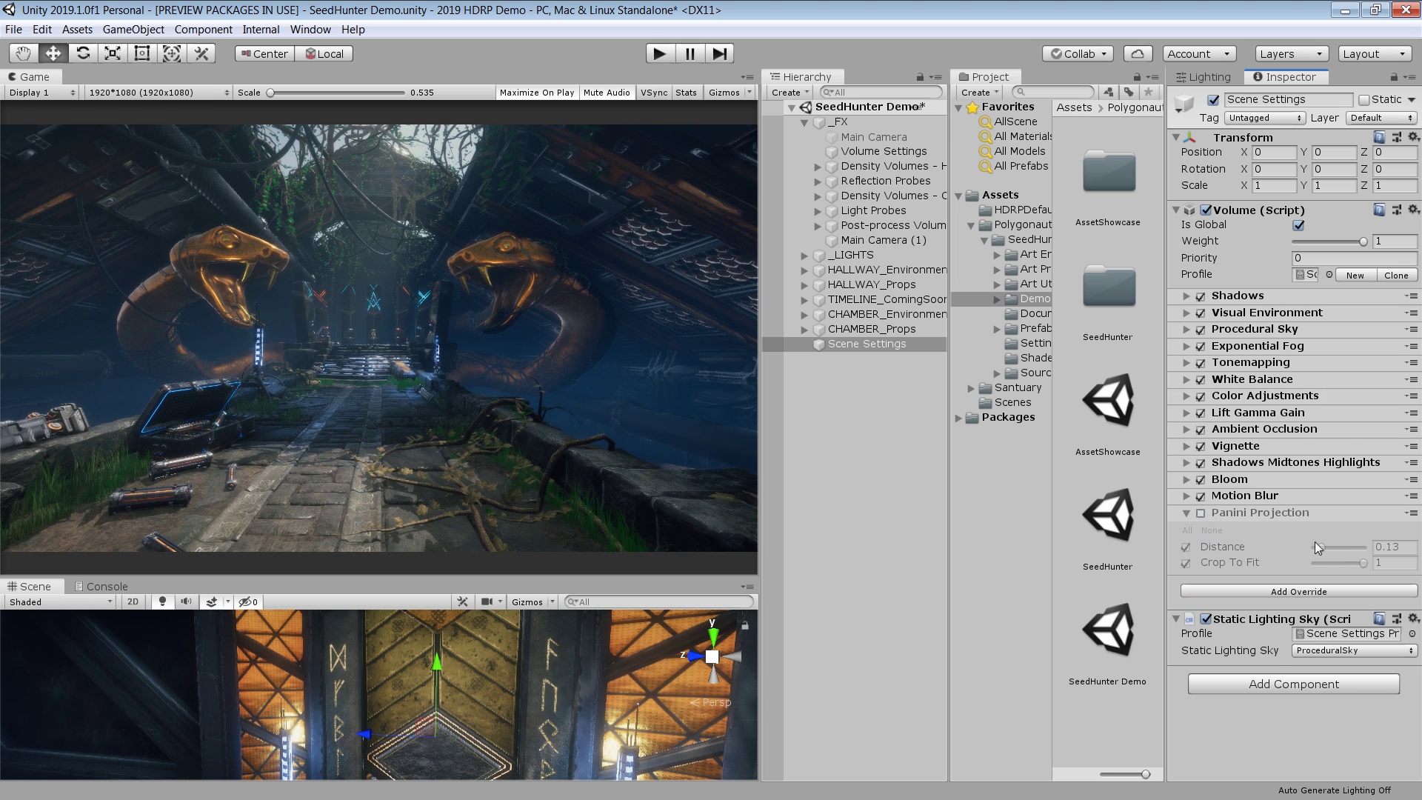
left_click(1202, 514)
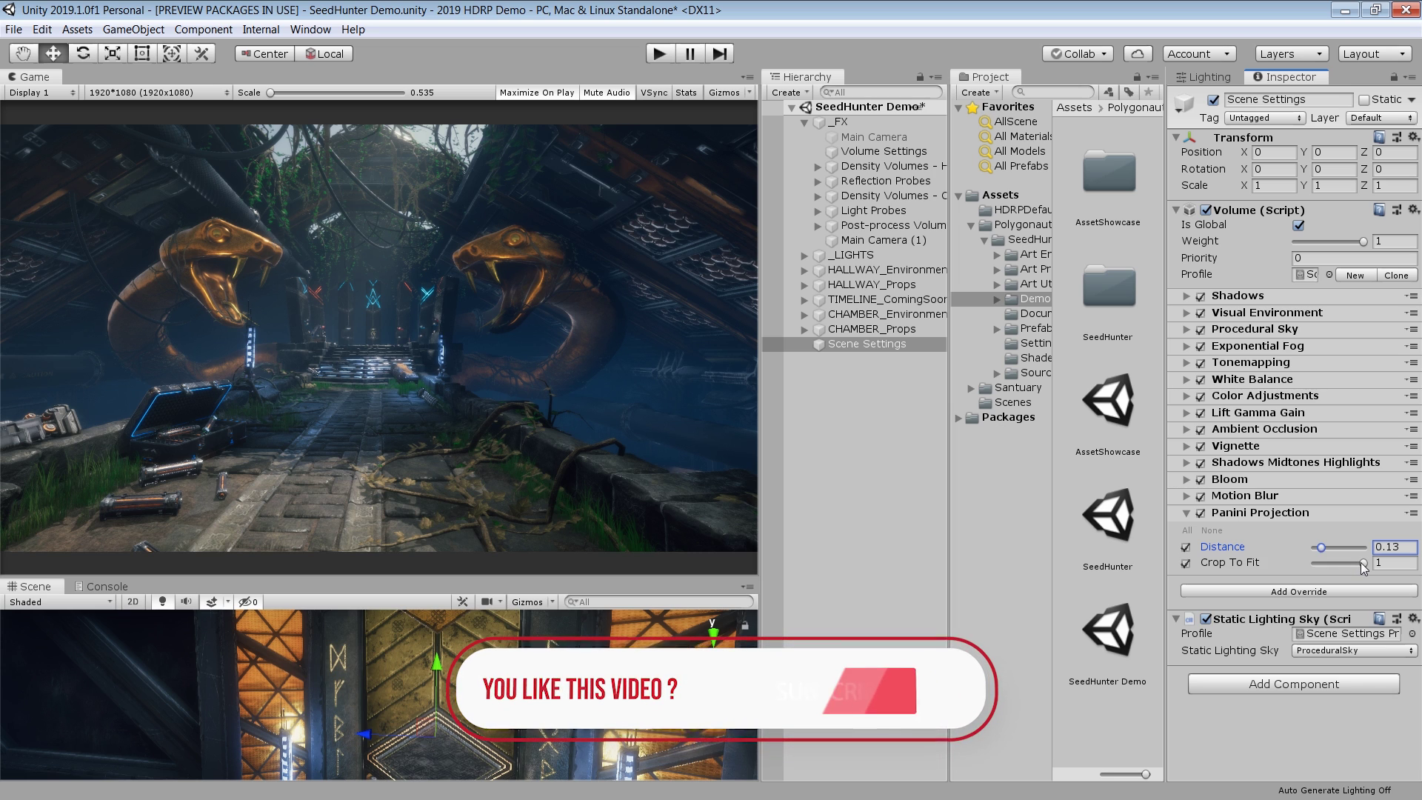
left_click_drag(1363, 563, 1360, 564)
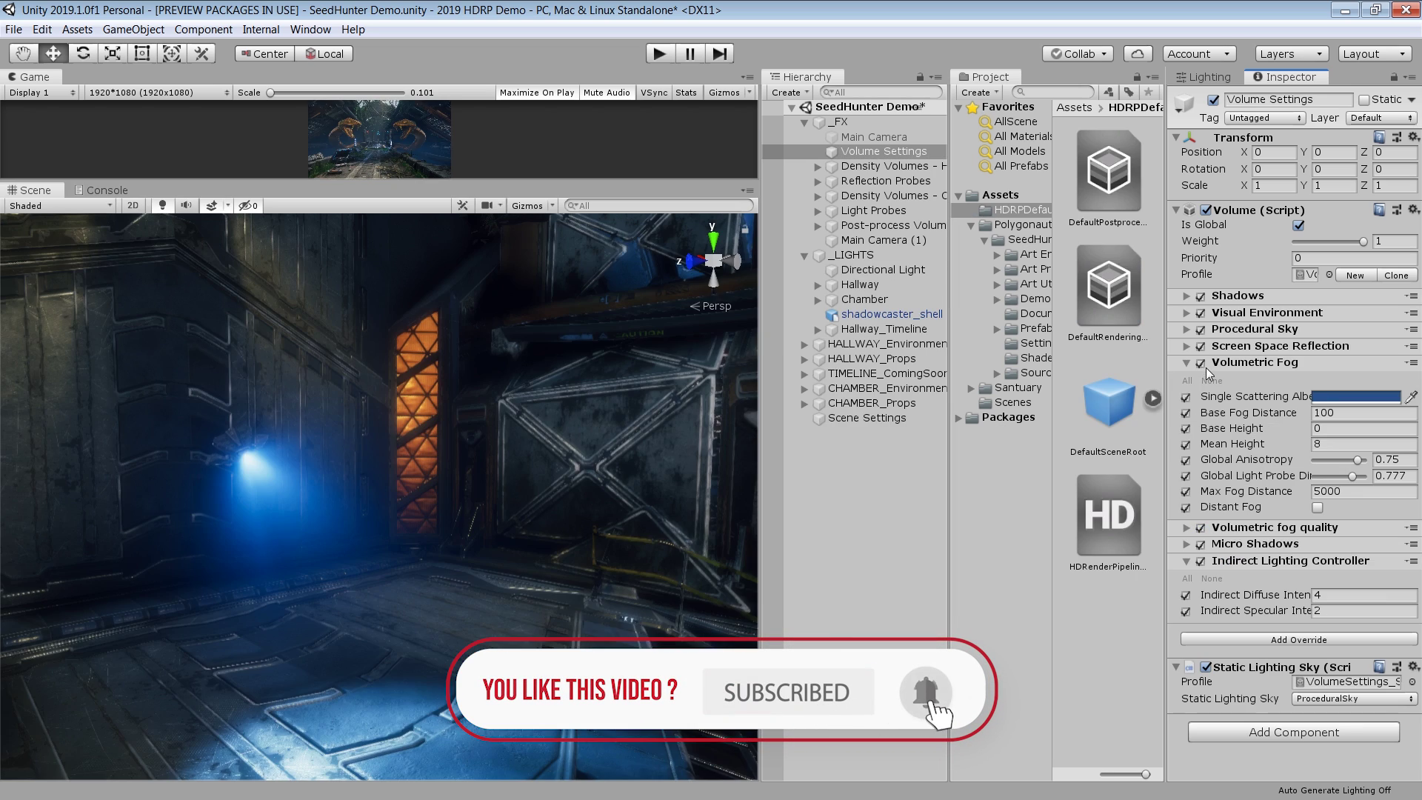
- Toggle the Volumetric Fog override of the Volume Settings object off and on to compare the light scattering
left_click(1201, 363)
left_click(1200, 363)
left_click(1201, 363)
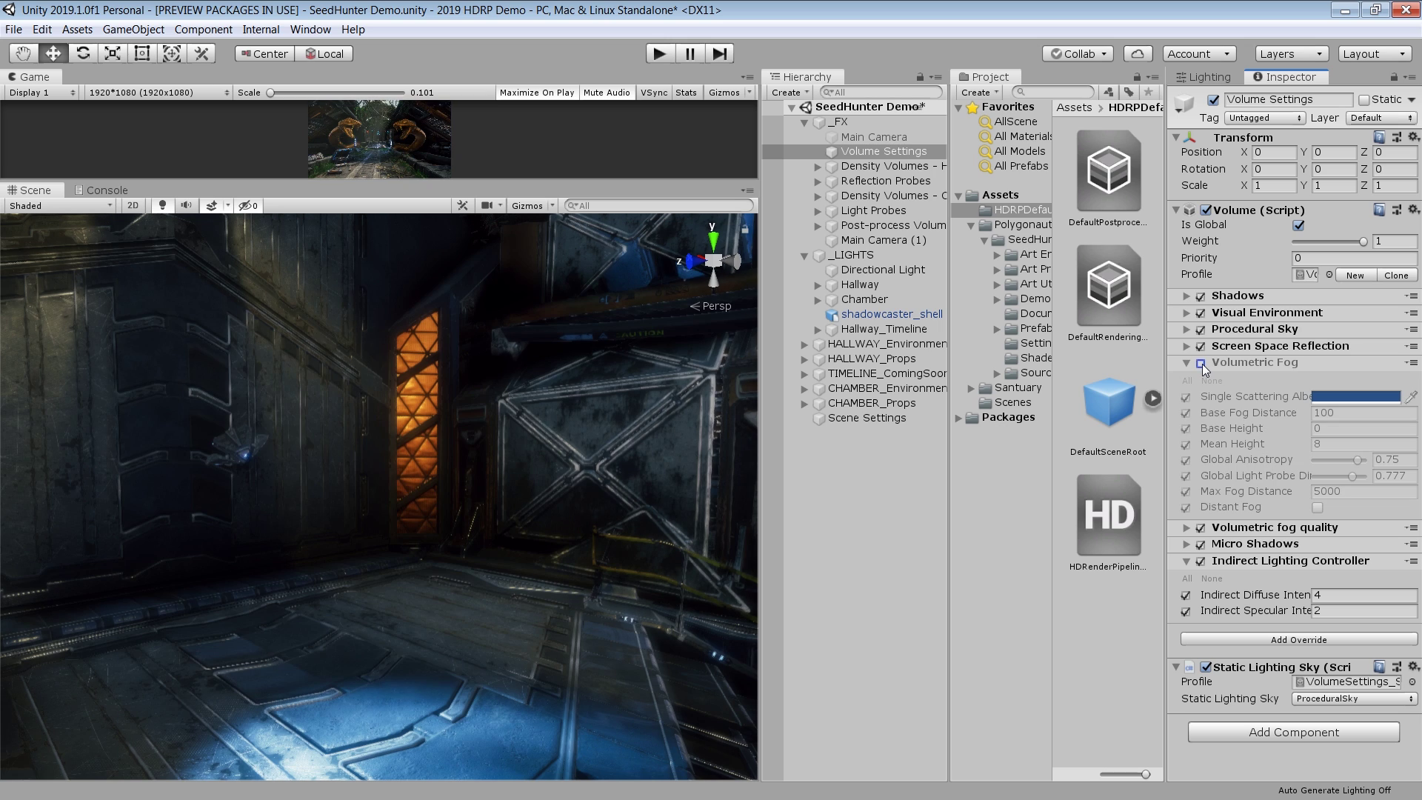
left_click(1200, 363)
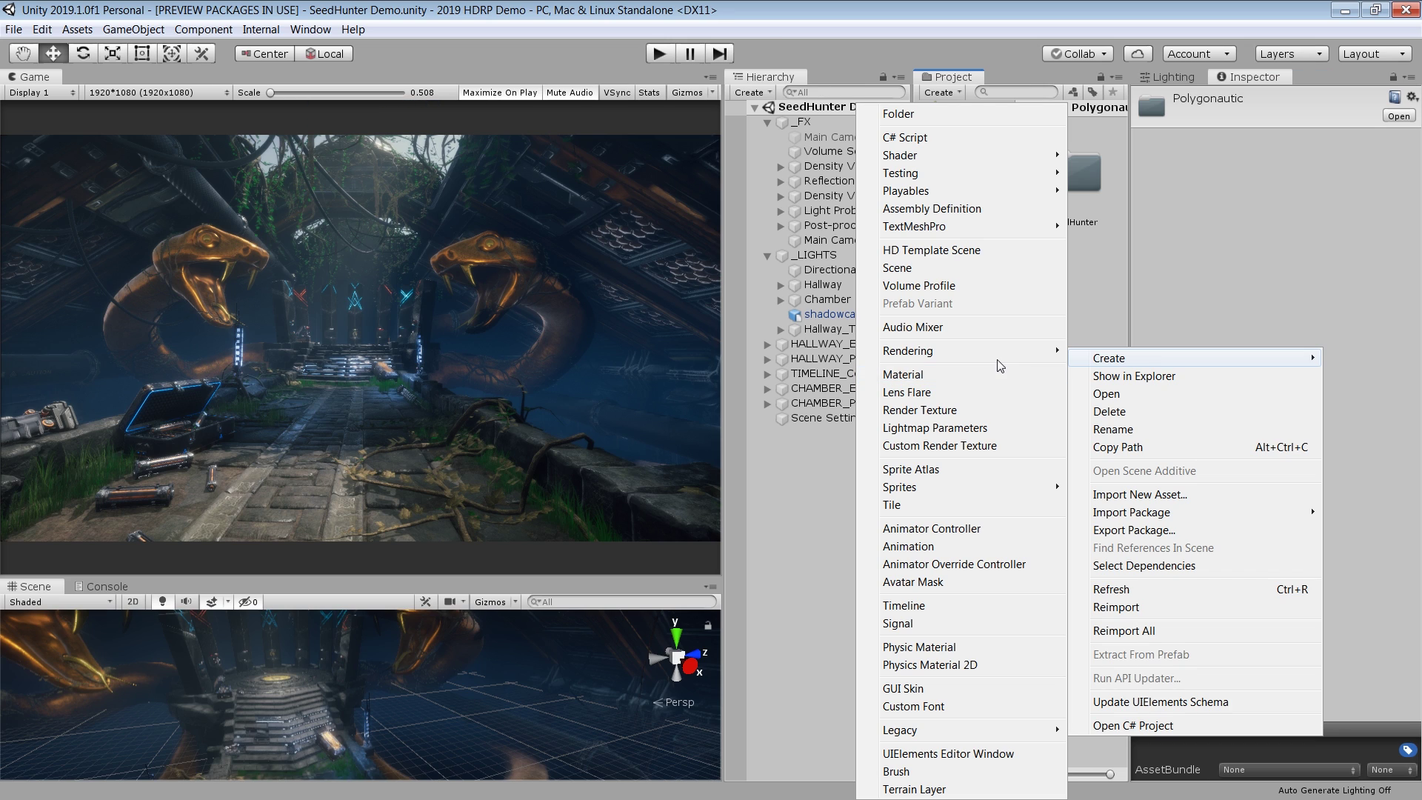
- Create a Diffusion Profile asset in the Polygonautic folder, keeping its default name
mouse_move(1053, 357)
left_click(1108, 374)
key("Return")
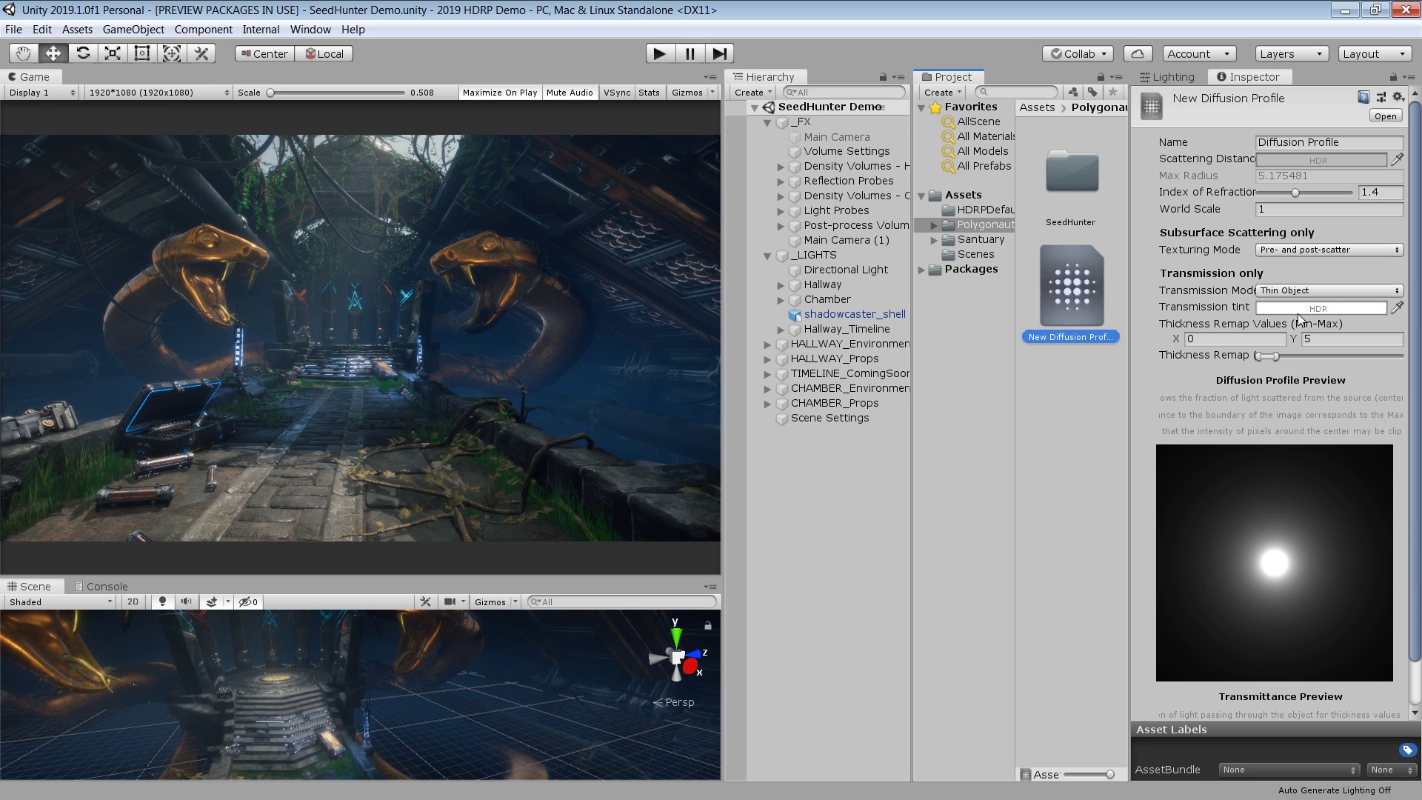
- Set the diffusion profile's scattering distance color to an orange of RGB 212, 139, 63
left_click(1282, 162)
left_click(1183, 348)
left_click(1126, 362)
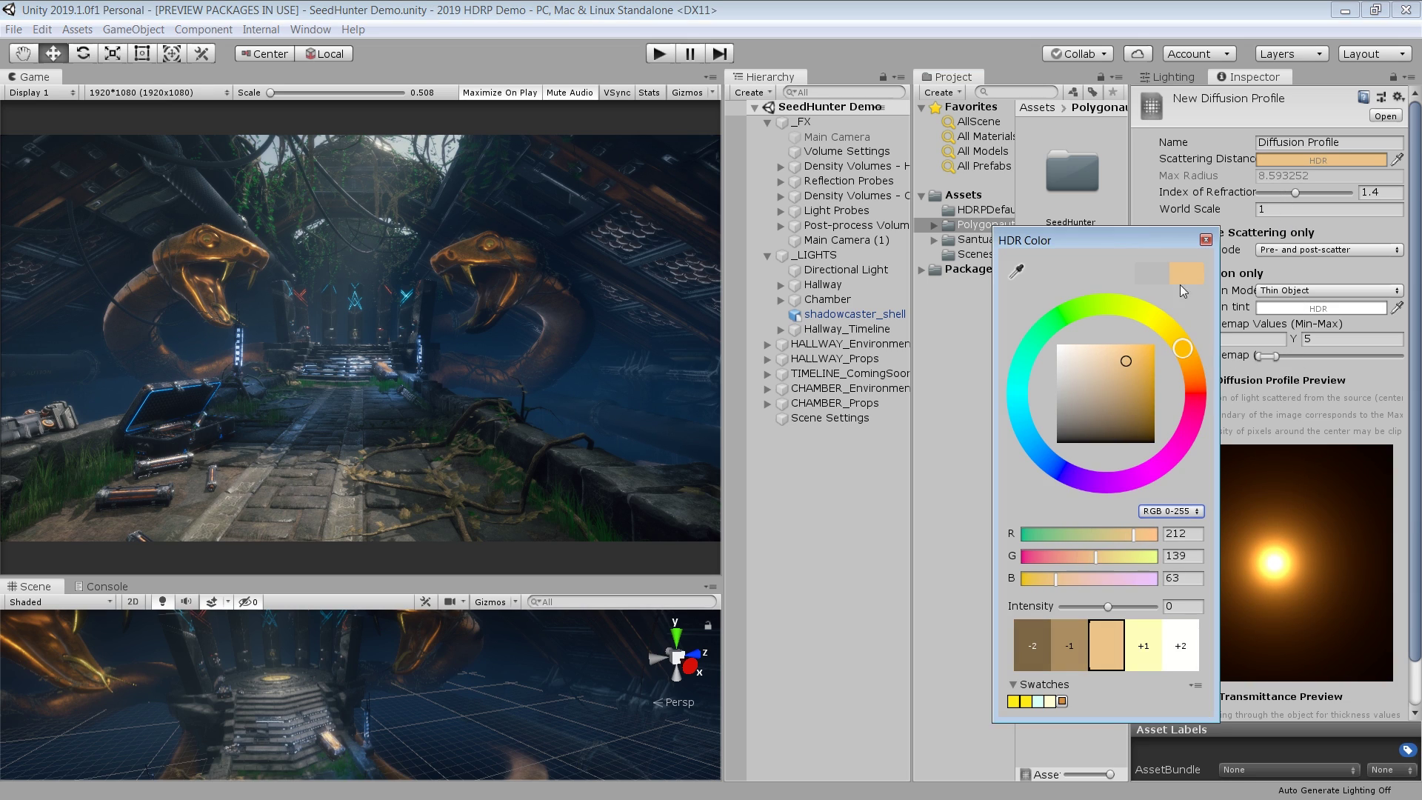
left_click(1204, 240)
- Set the diffusion profile's transmission tint to a reddish color and view the transmittance preview
left_click(1299, 310)
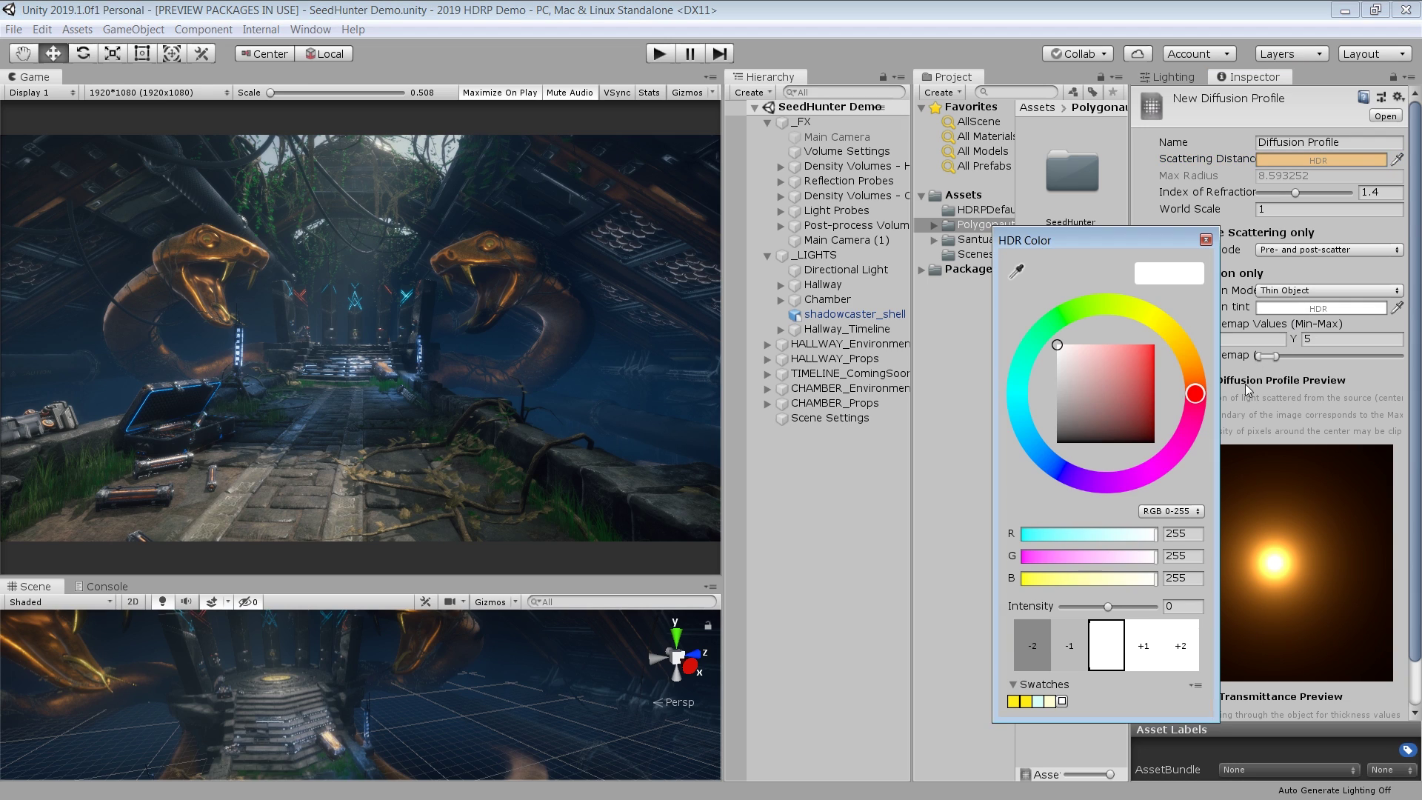
left_click(1193, 381)
left_click(1142, 384)
left_click(1206, 239)
scroll(1283, 448, "down", 2)
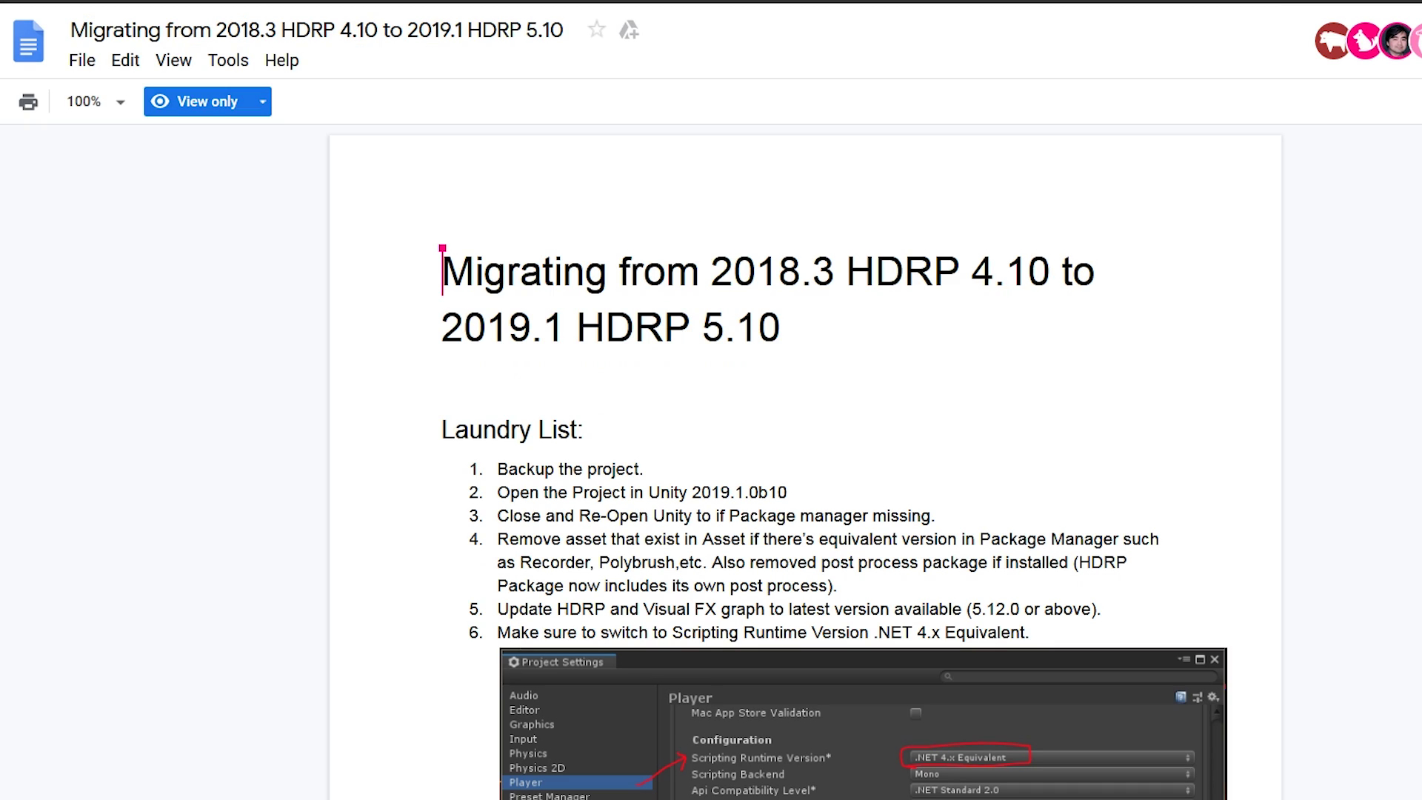
- Switch to the Google Docs guide on migrating from 2018.3 HDRP 4.10 to 2019.1 HDRP 5.10 and read its checklist, changes and issues
scroll(805, 466, "down", 7)
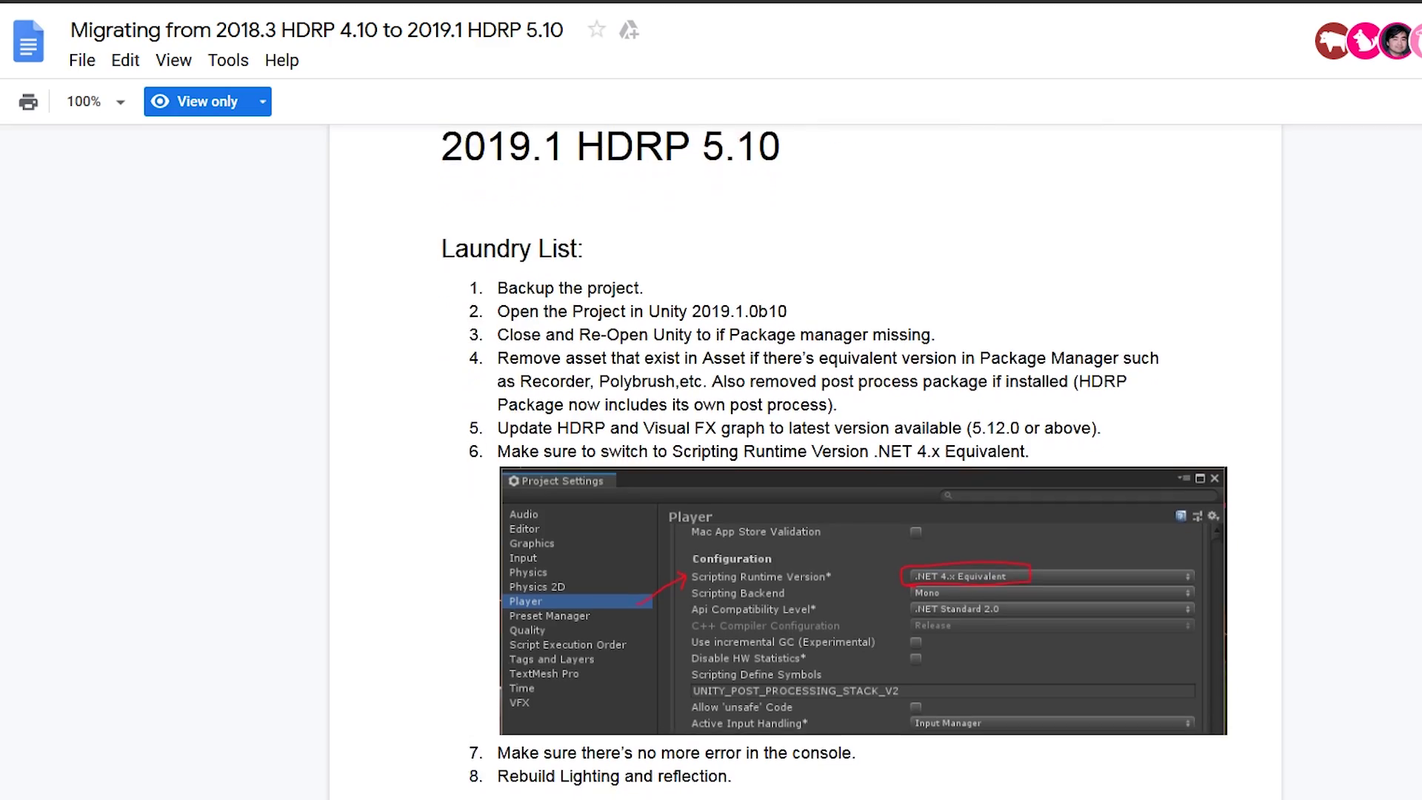
scroll(805, 466, "down", 9)
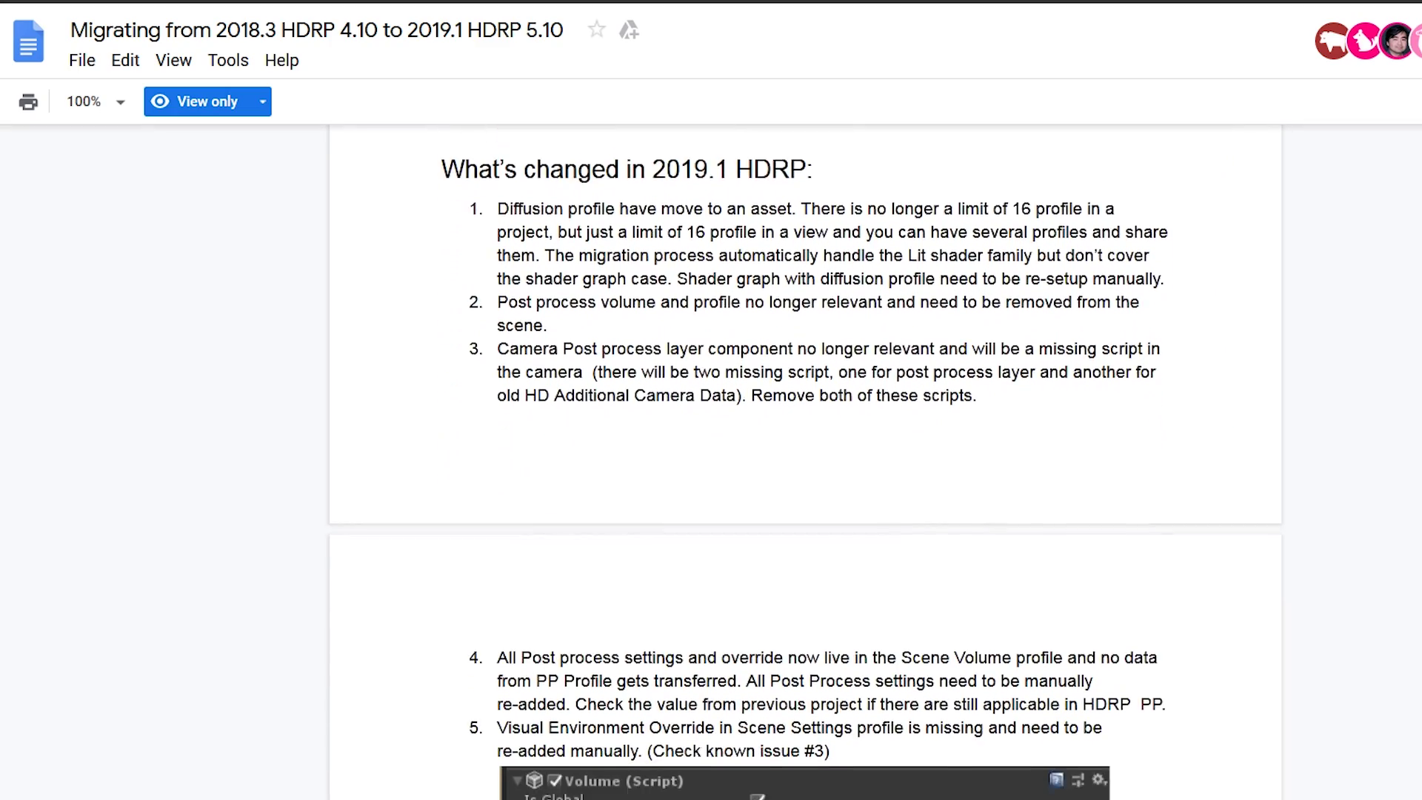
scroll(806, 467, "down", 9)
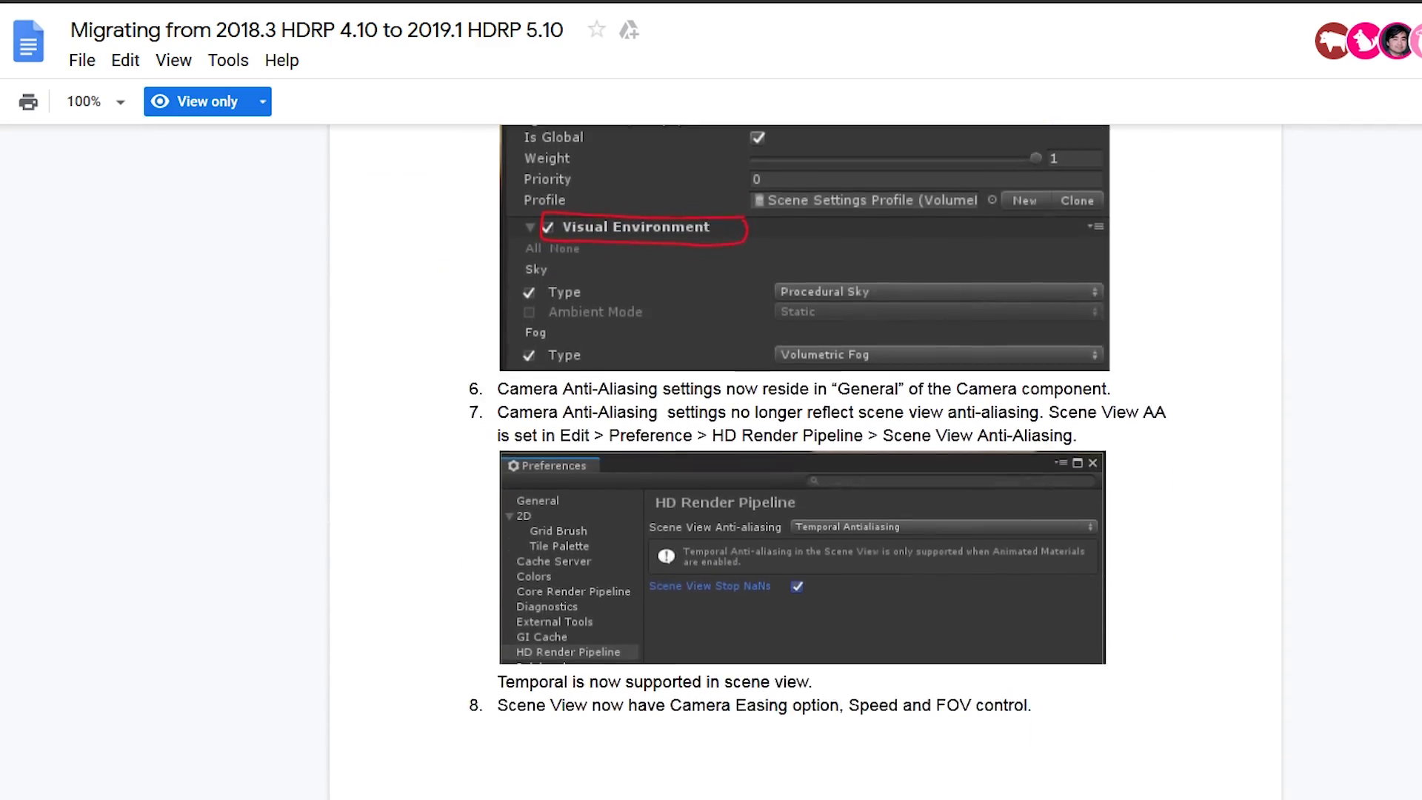
scroll(805, 467, "down", 11)
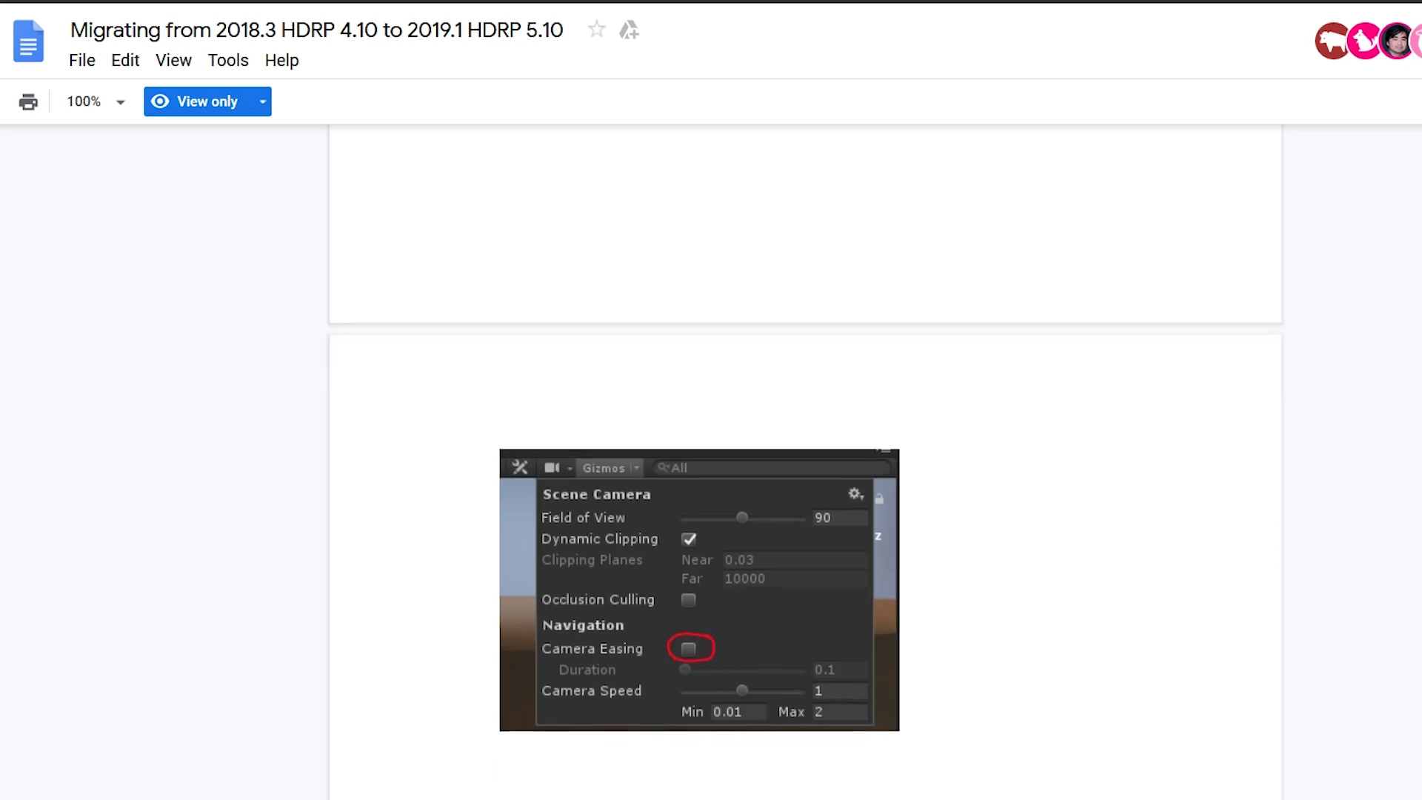
scroll(805, 467, "down", 10)
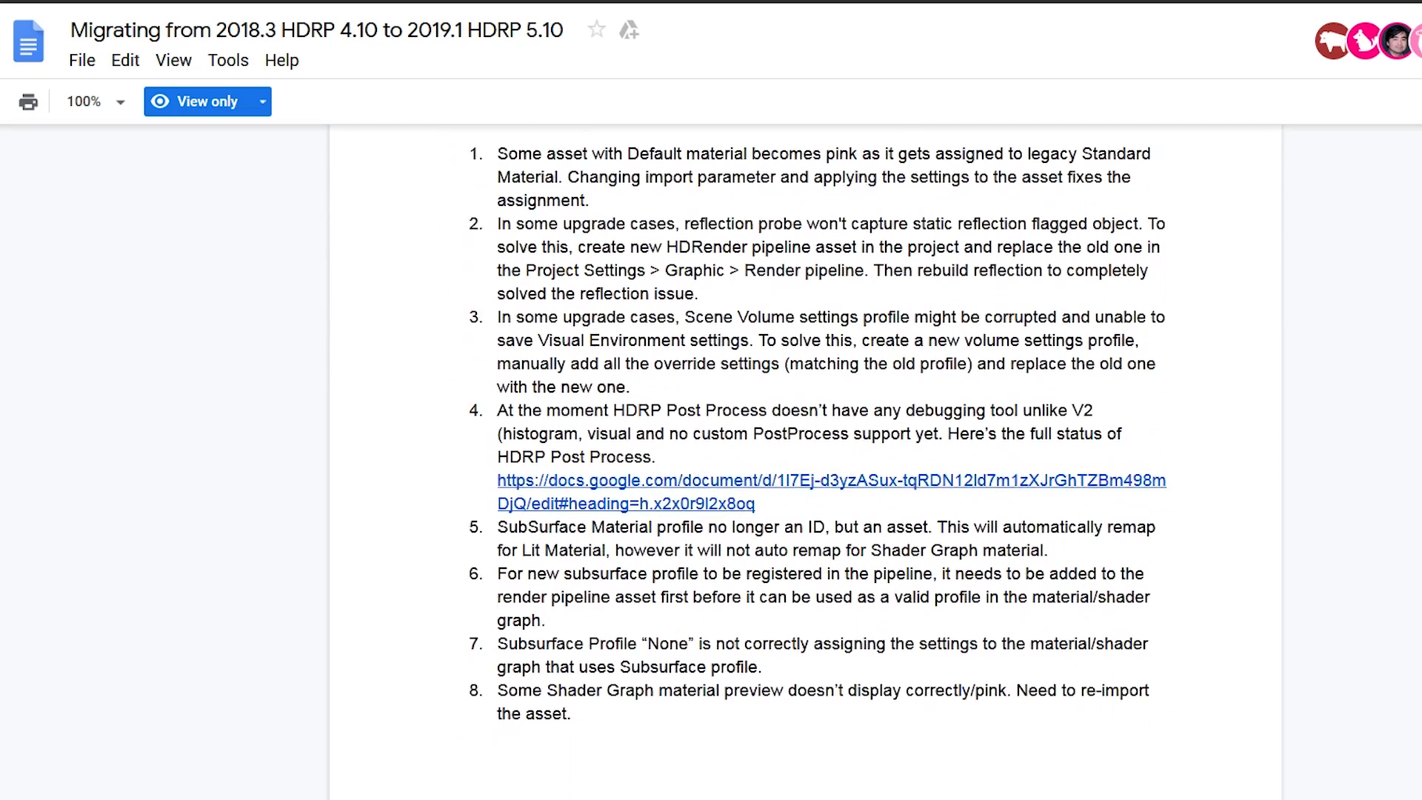
scroll(805, 467, "down", 6)
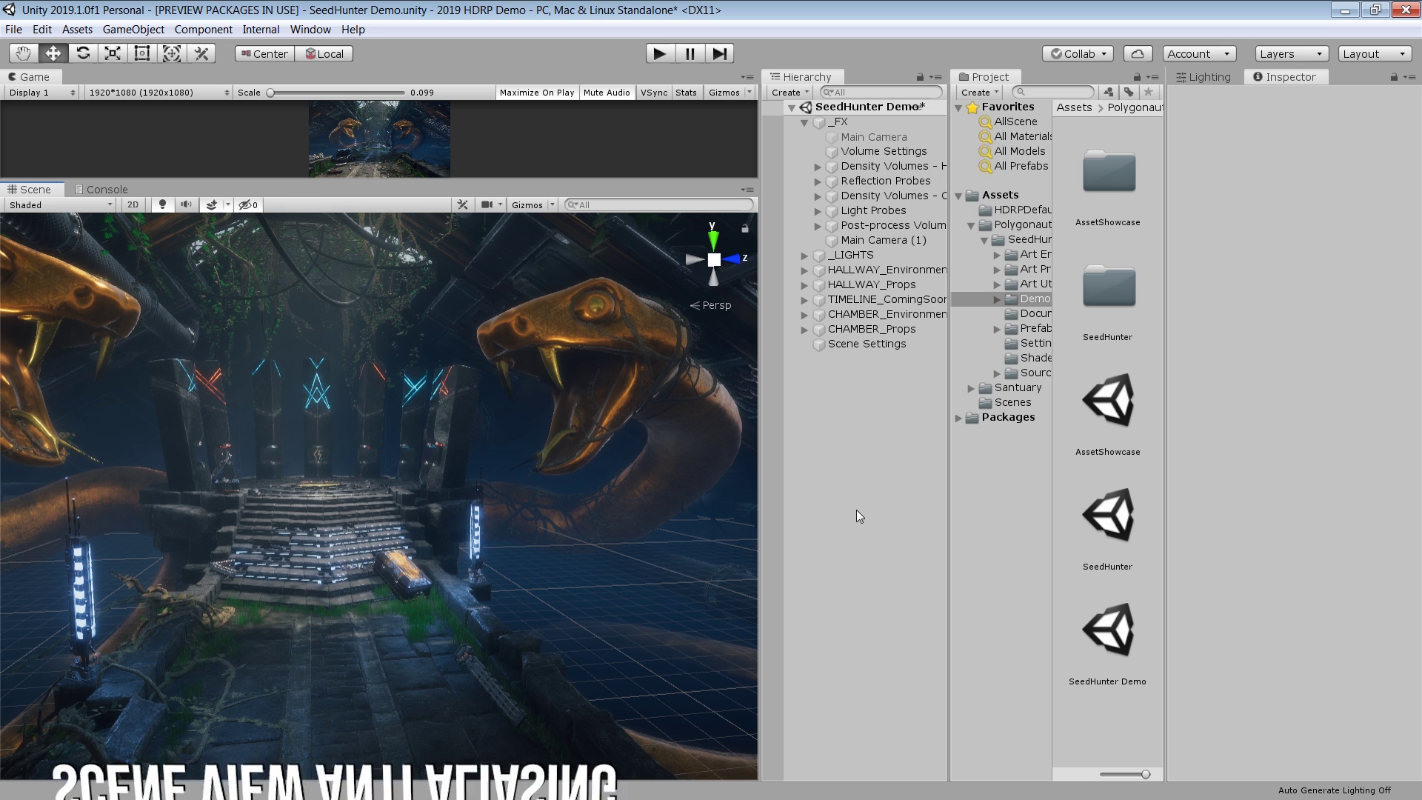
- Set the HD Render Pipeline preference for Scene View Anti-aliasing to Temporal Antialiasing, and try another mode from the list
right_click_drag(546, 422, 500, 454)
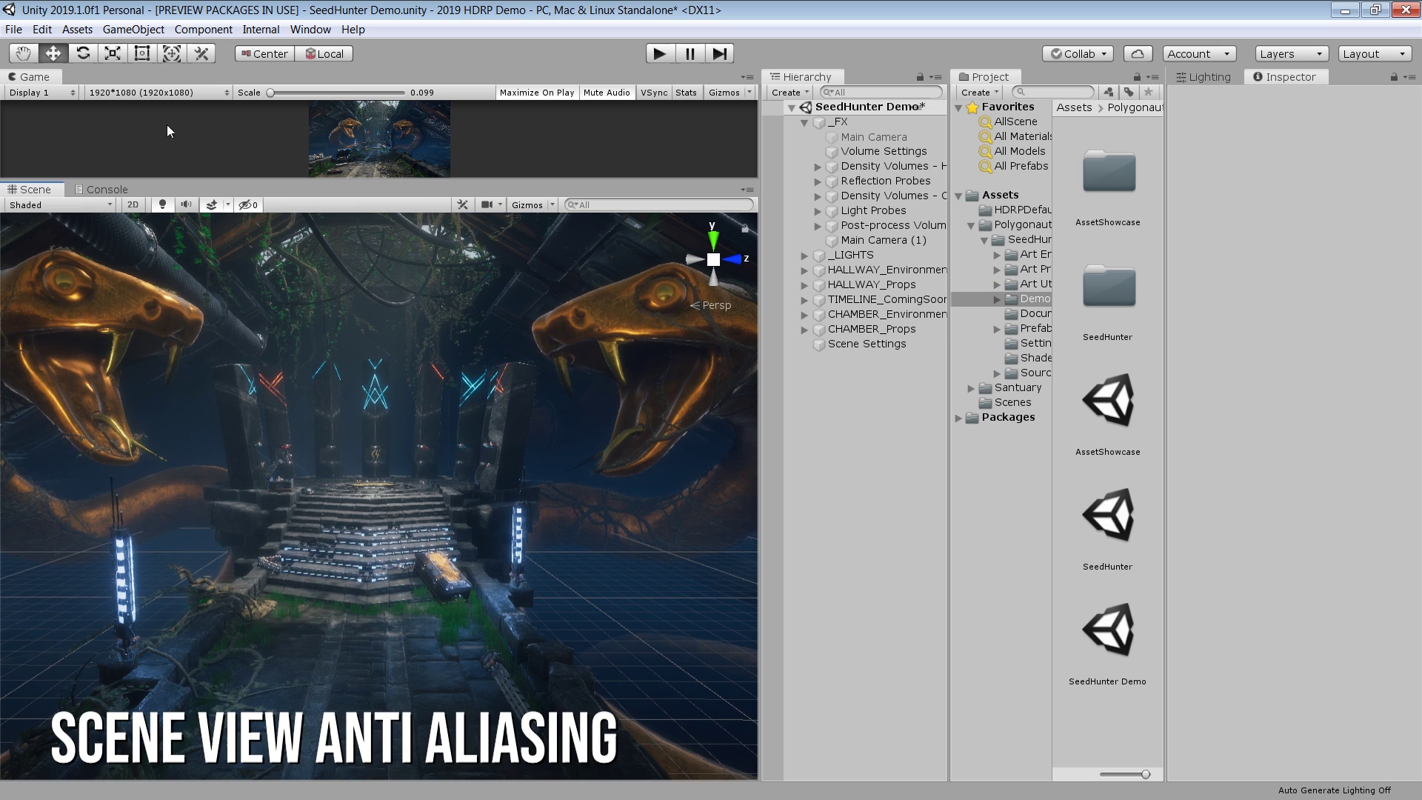
left_click(41, 29)
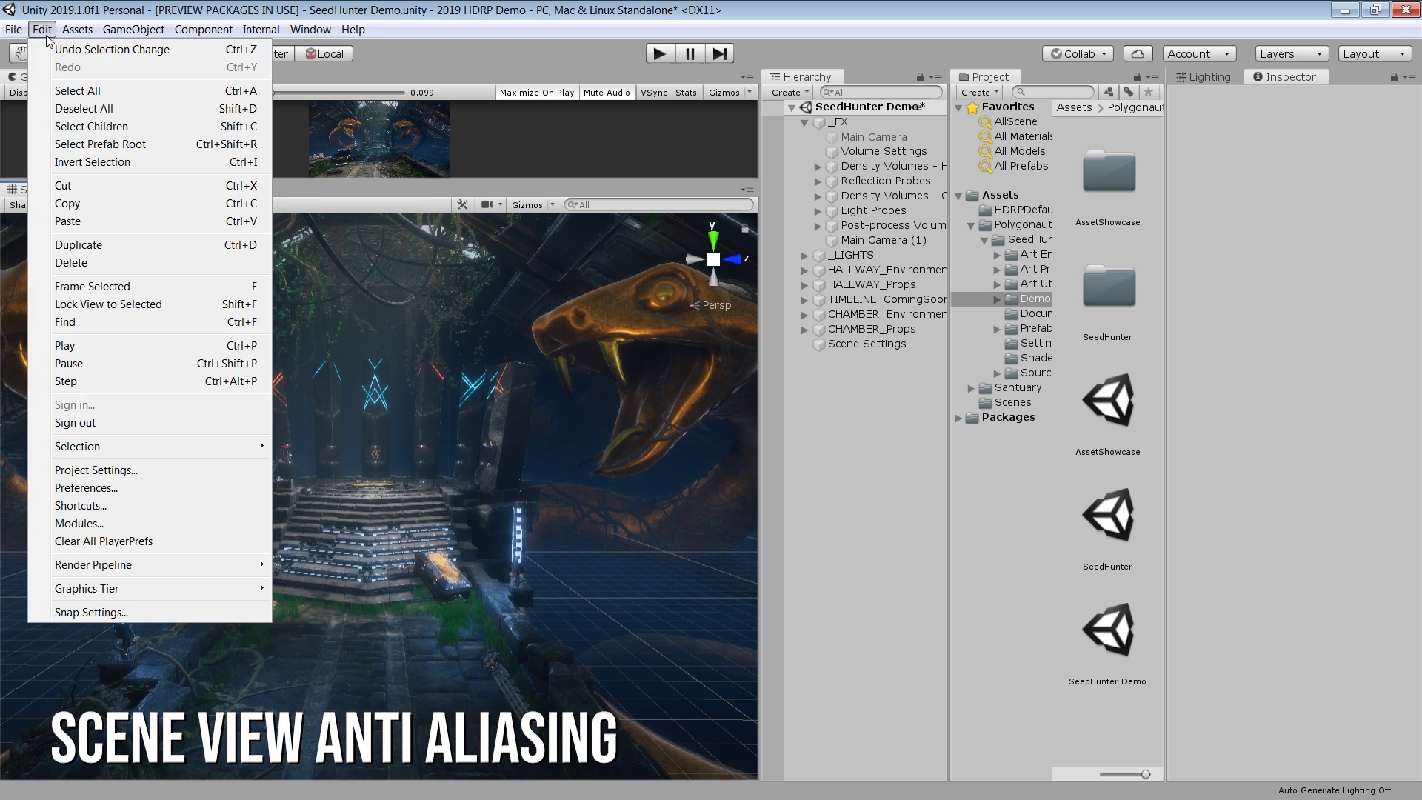
left_click(67, 490)
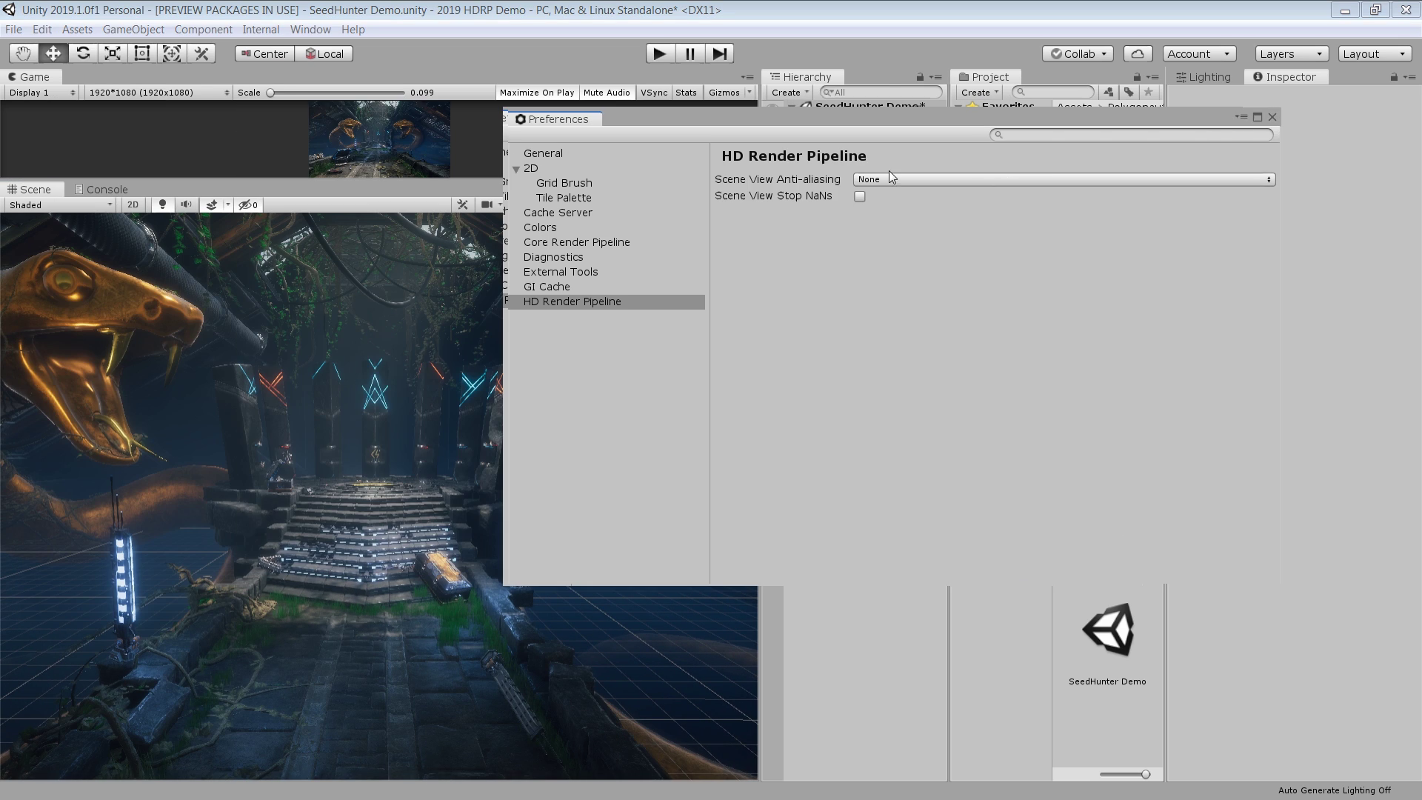
left_click(889, 178)
left_click(907, 232)
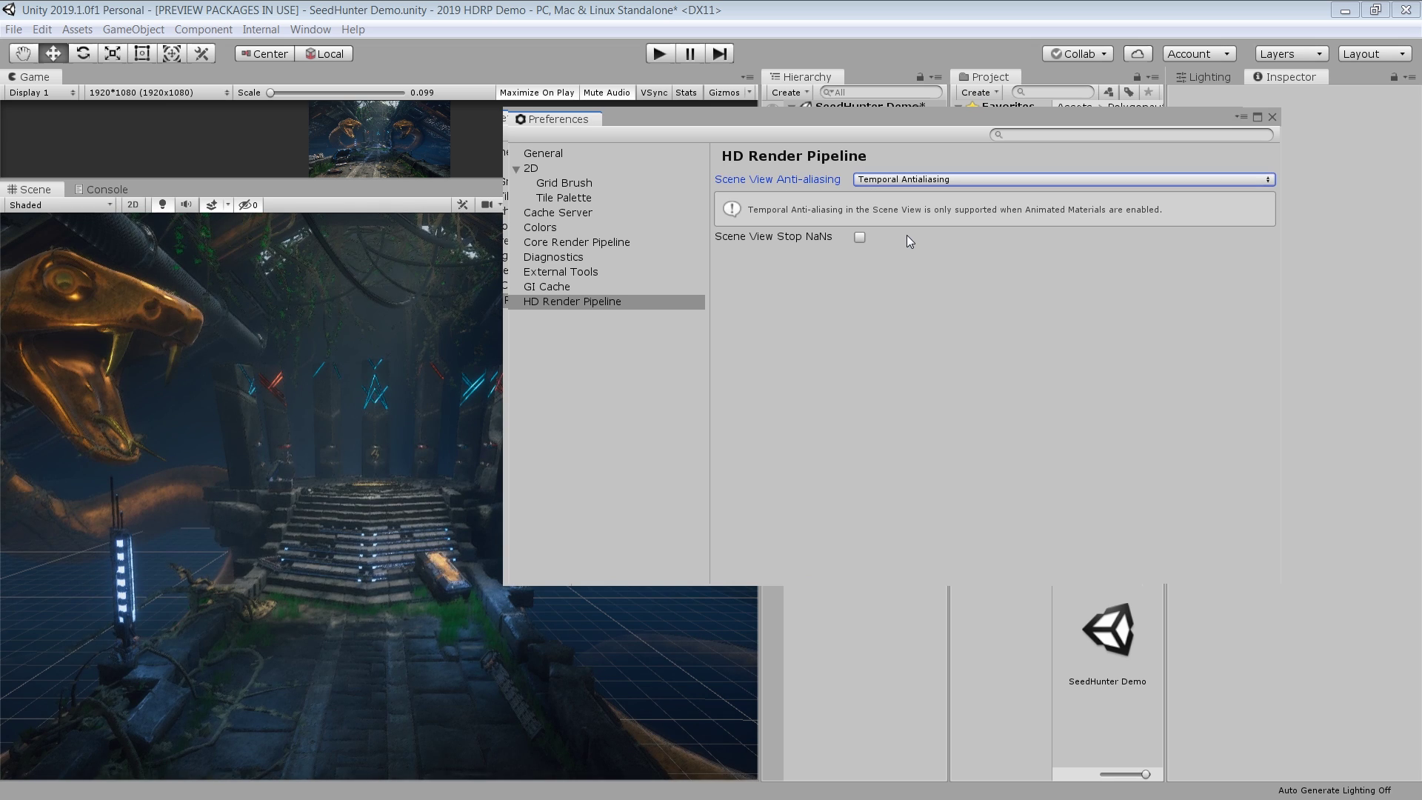
left_click(1037, 179)
left_click(990, 251)
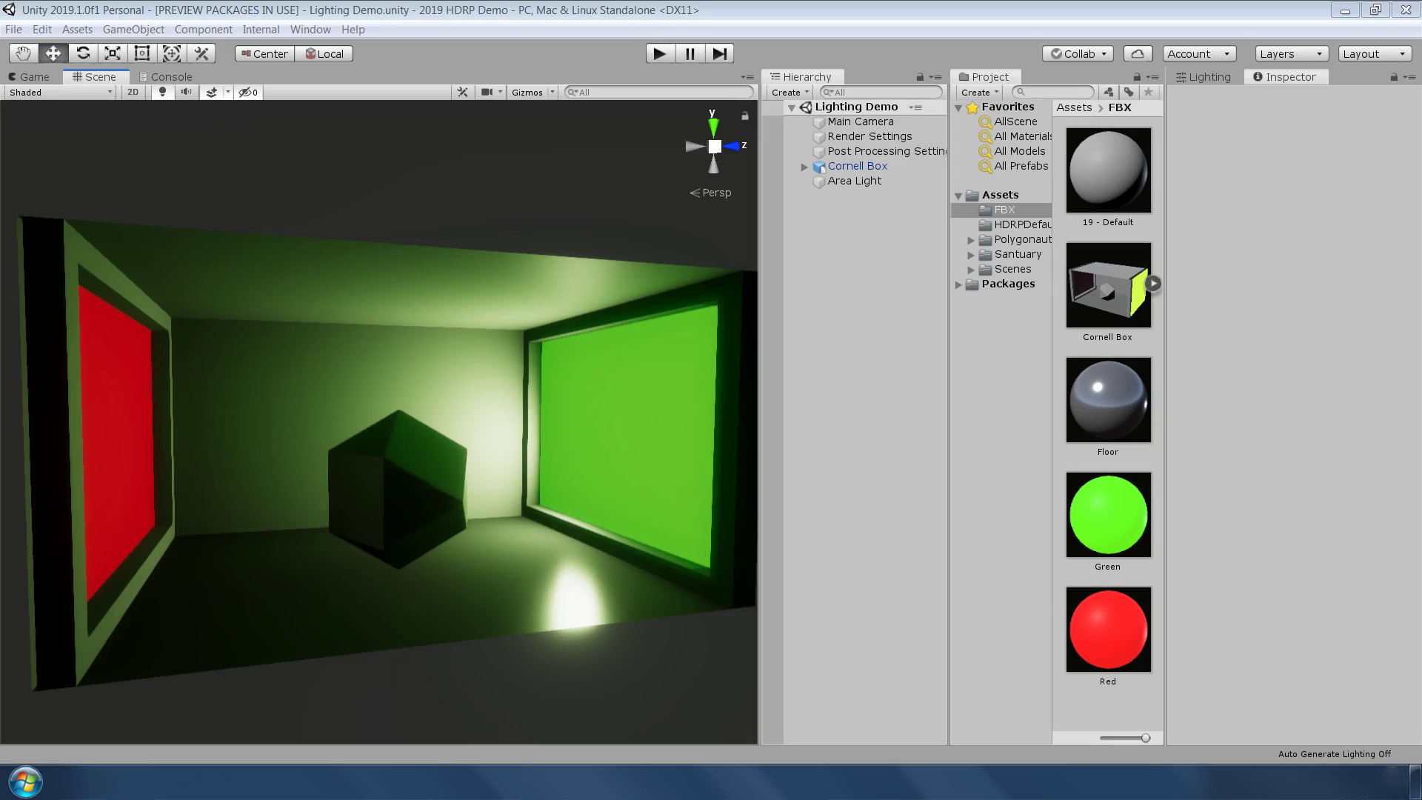
- Select the Area Light in the Lighting Demo scene, toggle its Display Emissive Mesh option and adjust it in the Cornell box
left_click(873, 186)
left_click(1298, 617)
mouse_move(515, 450)
left_mouse_down()
mouse_move(471, 453)
mouse_move(579, 452)
mouse_move(488, 450)
mouse_move(536, 455)
mouse_move(511, 456)
left_mouse_up()
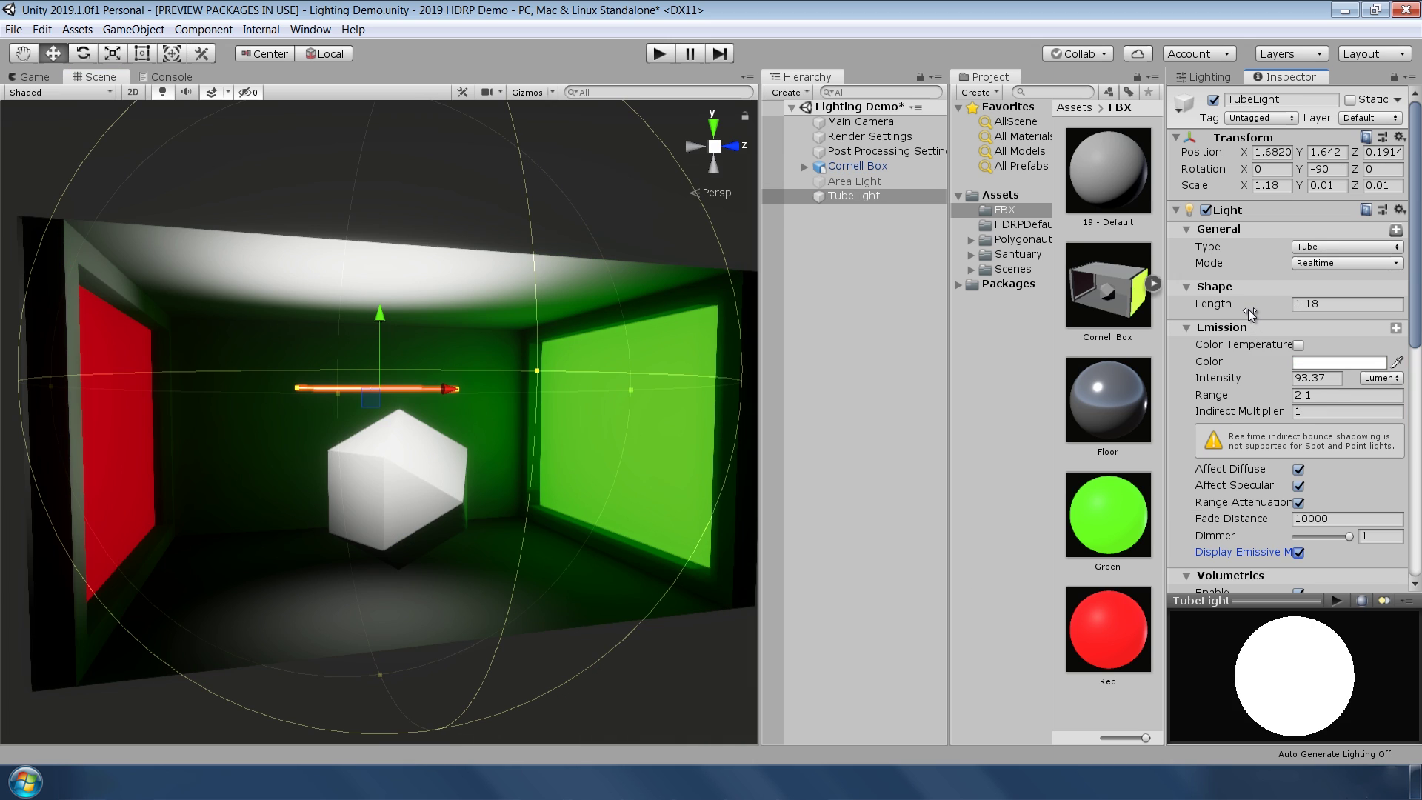
- Set the TubeLight's length to 2.24 and move the light slightly upward inside the Cornell box
left_click_drag(1258, 311, 1265, 311)
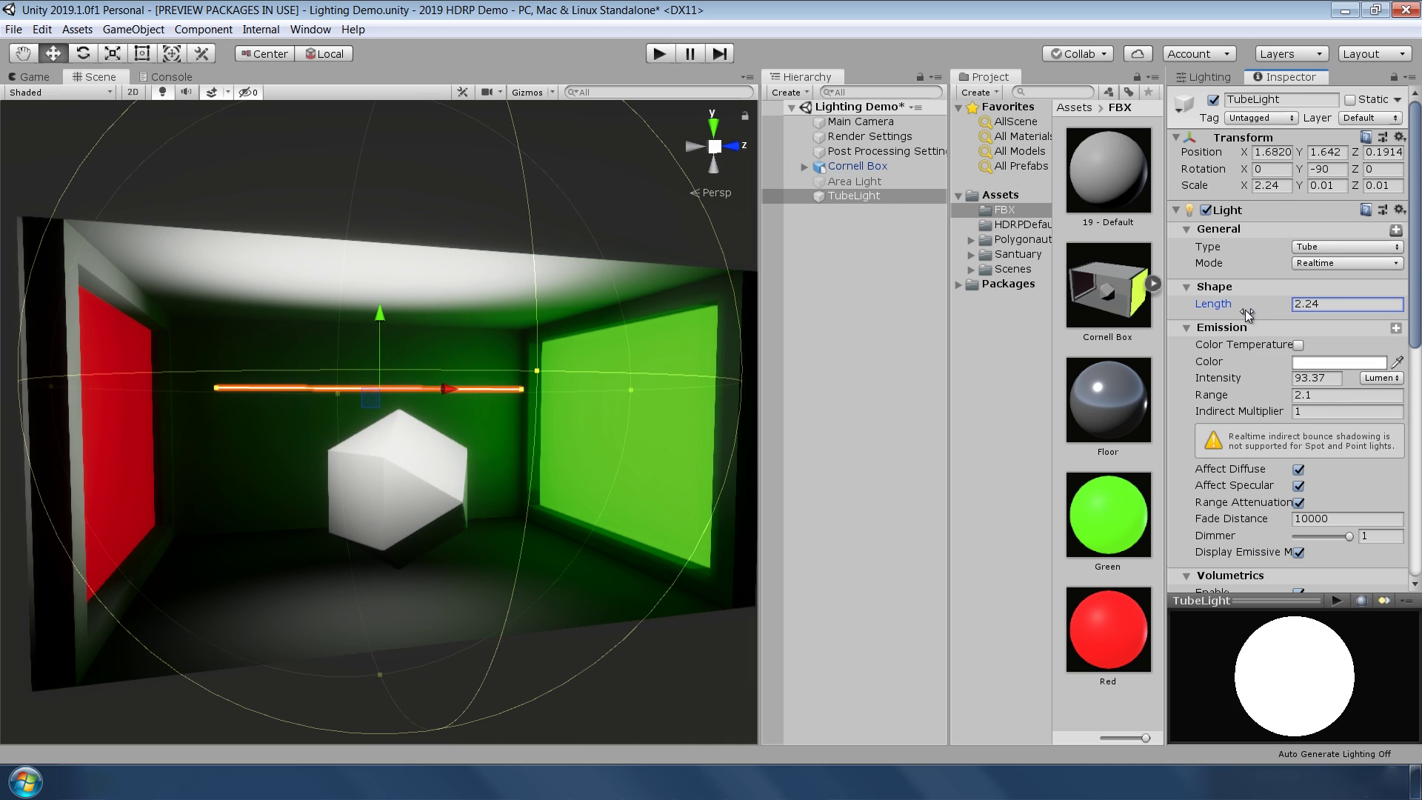
left_click(824, 391)
left_click(855, 197)
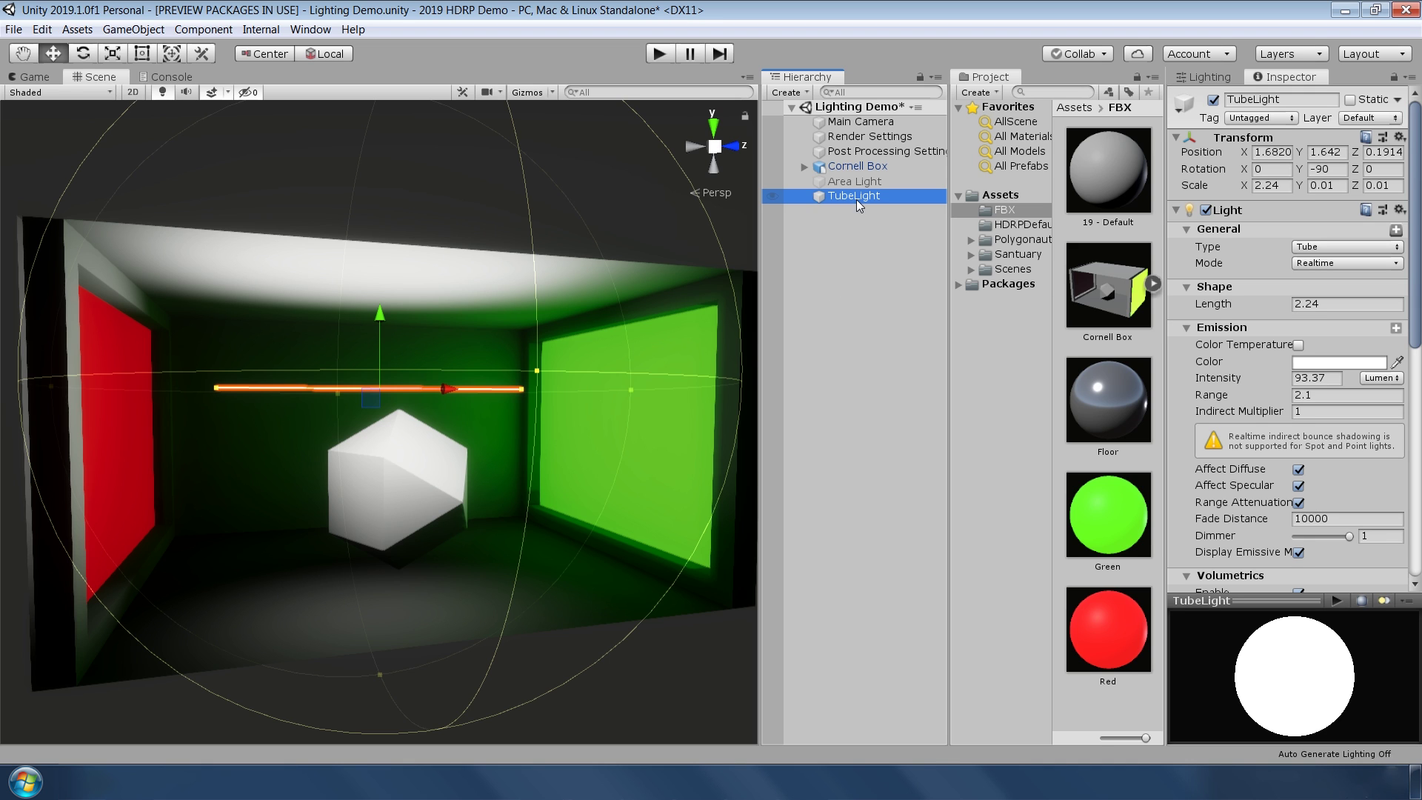
left_click_drag(445, 400, 508, 375, "alt")
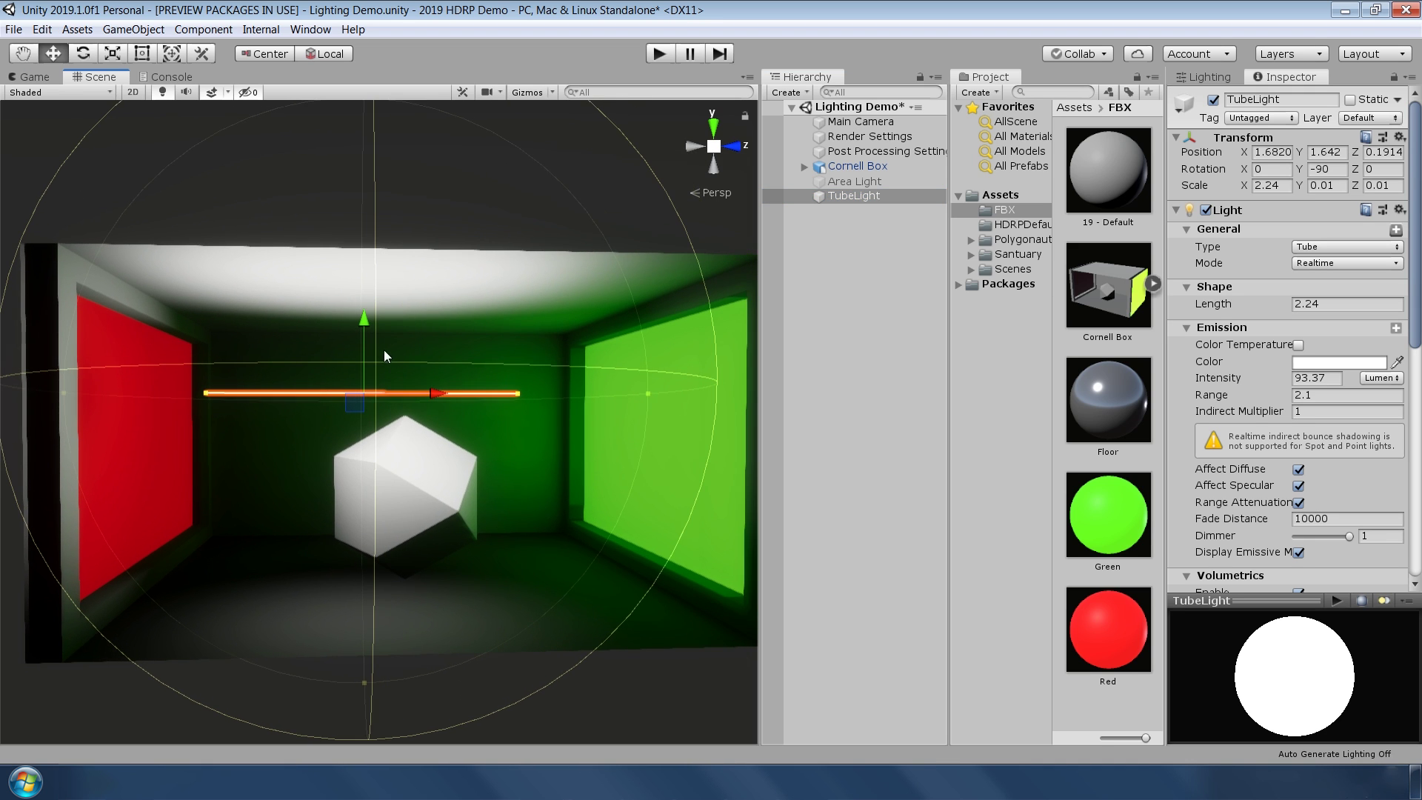
left_click_drag(364, 314, 364, 307)
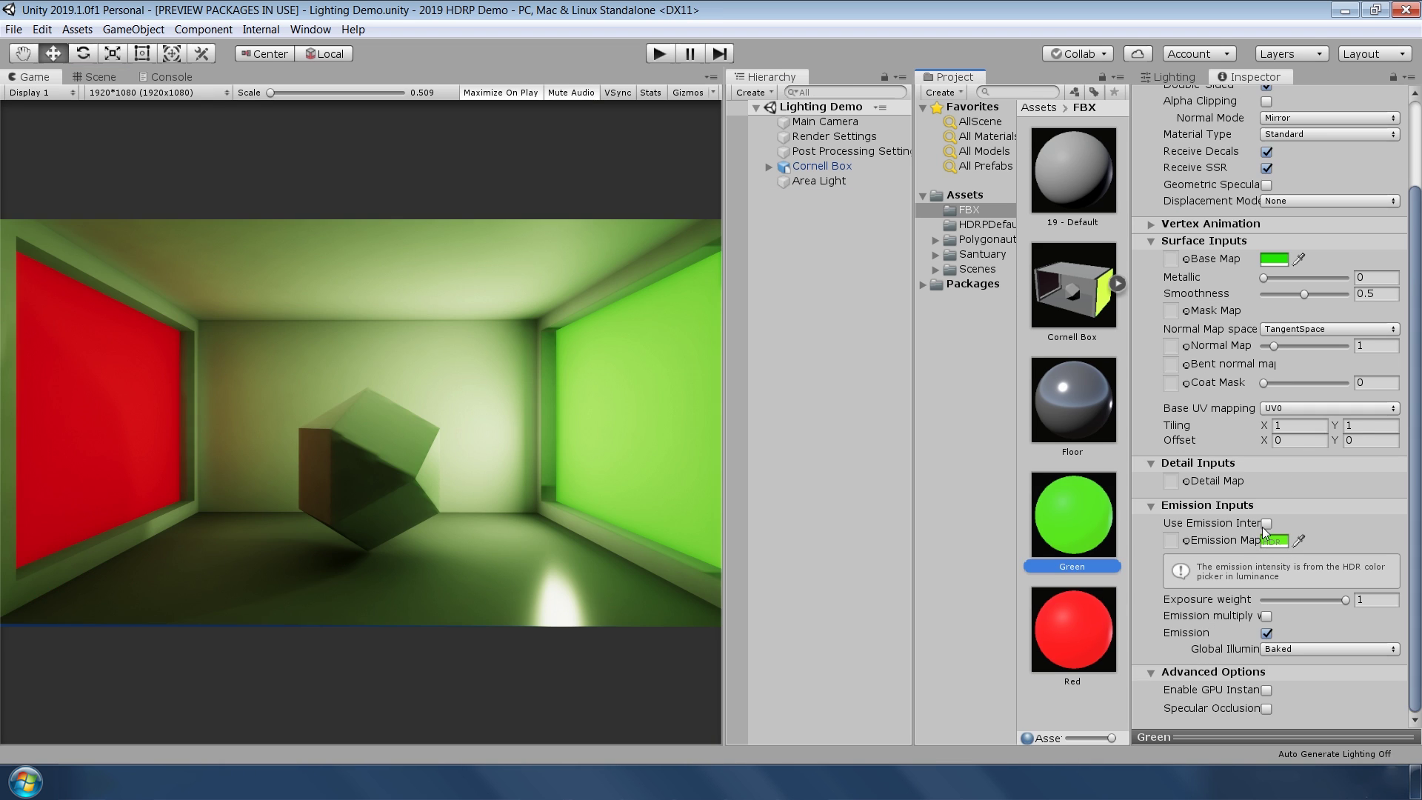
- Enable Use Emission Intensity on the Green material, check the unit options and exposure weight, and raise the emission intensity to 21.58
left_click(1267, 524)
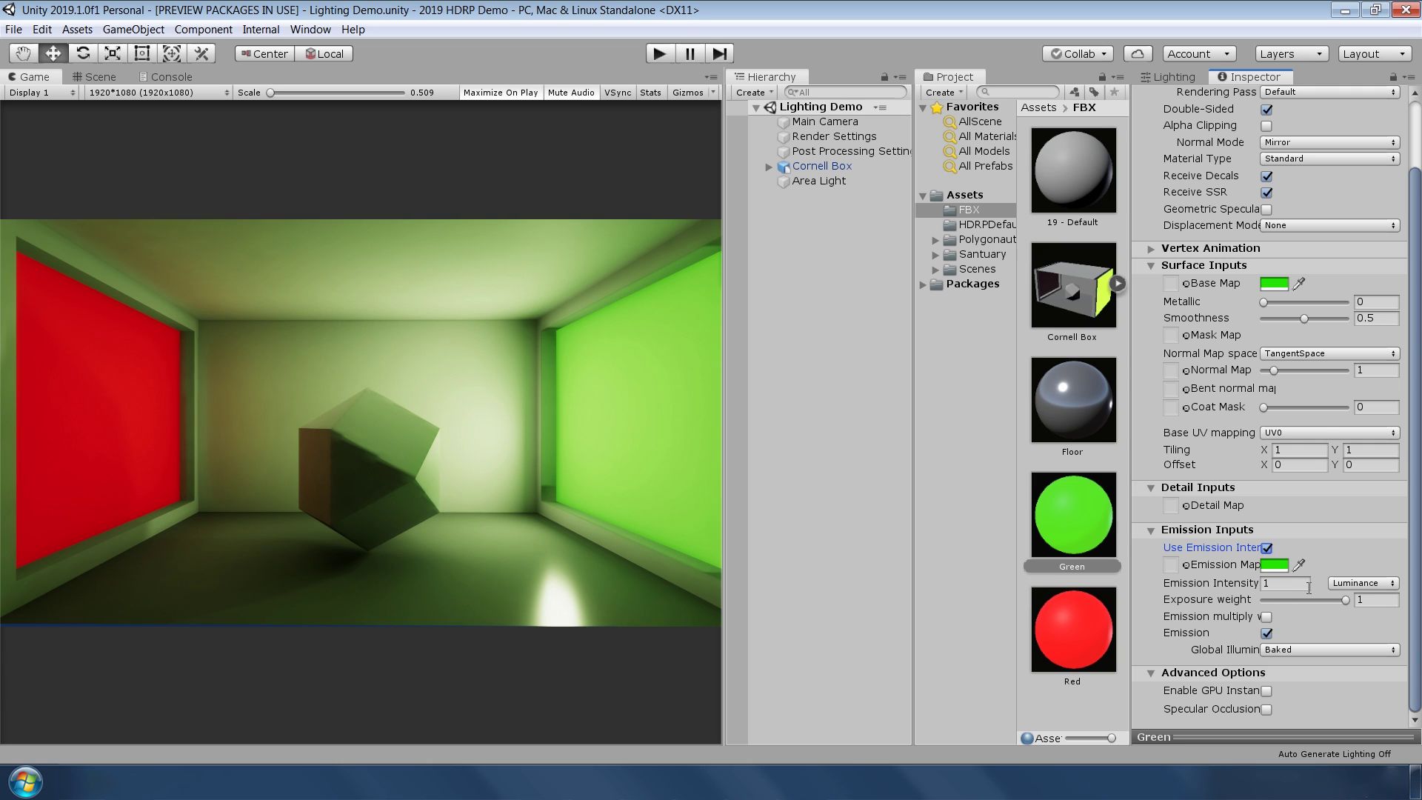
left_click(1353, 587)
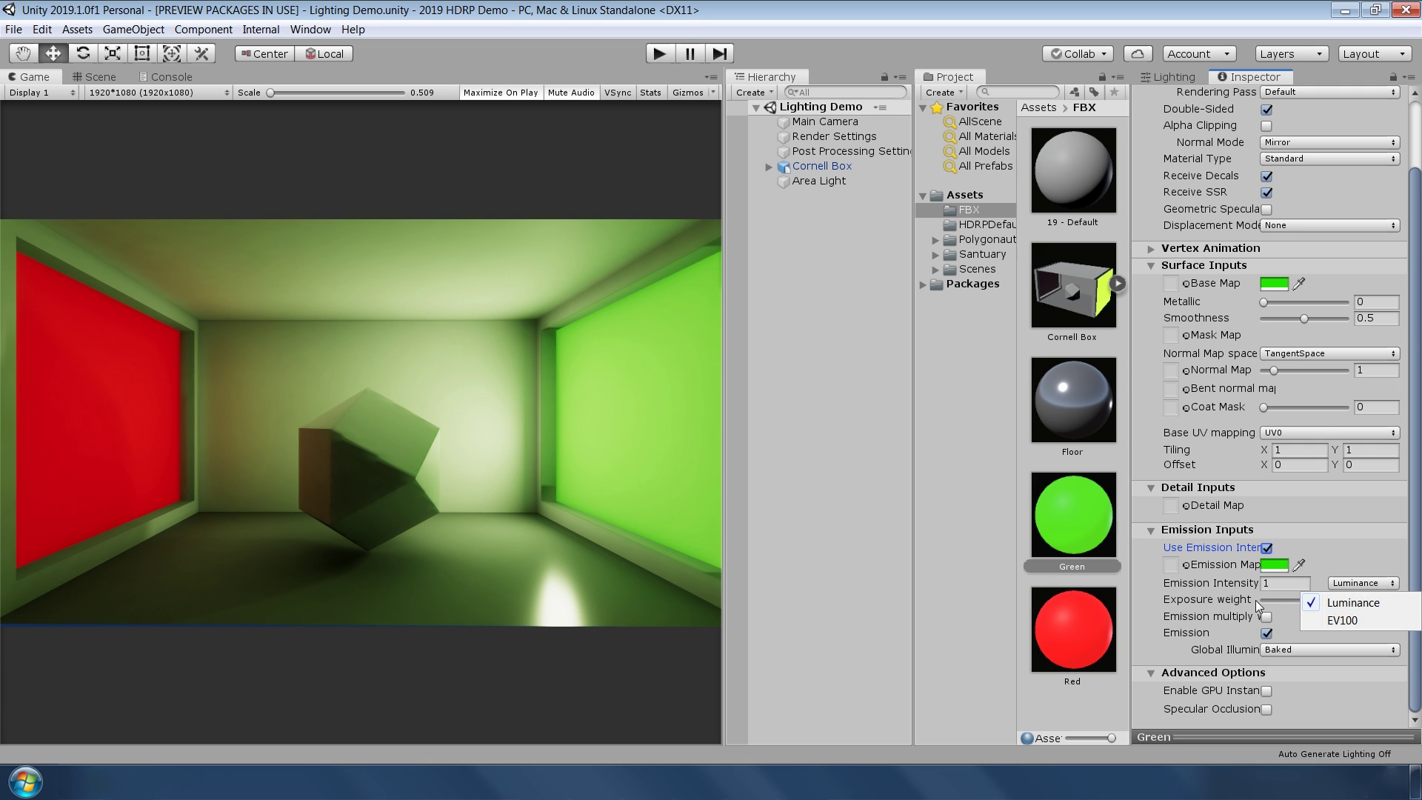
left_click(1324, 606)
left_click(1330, 600)
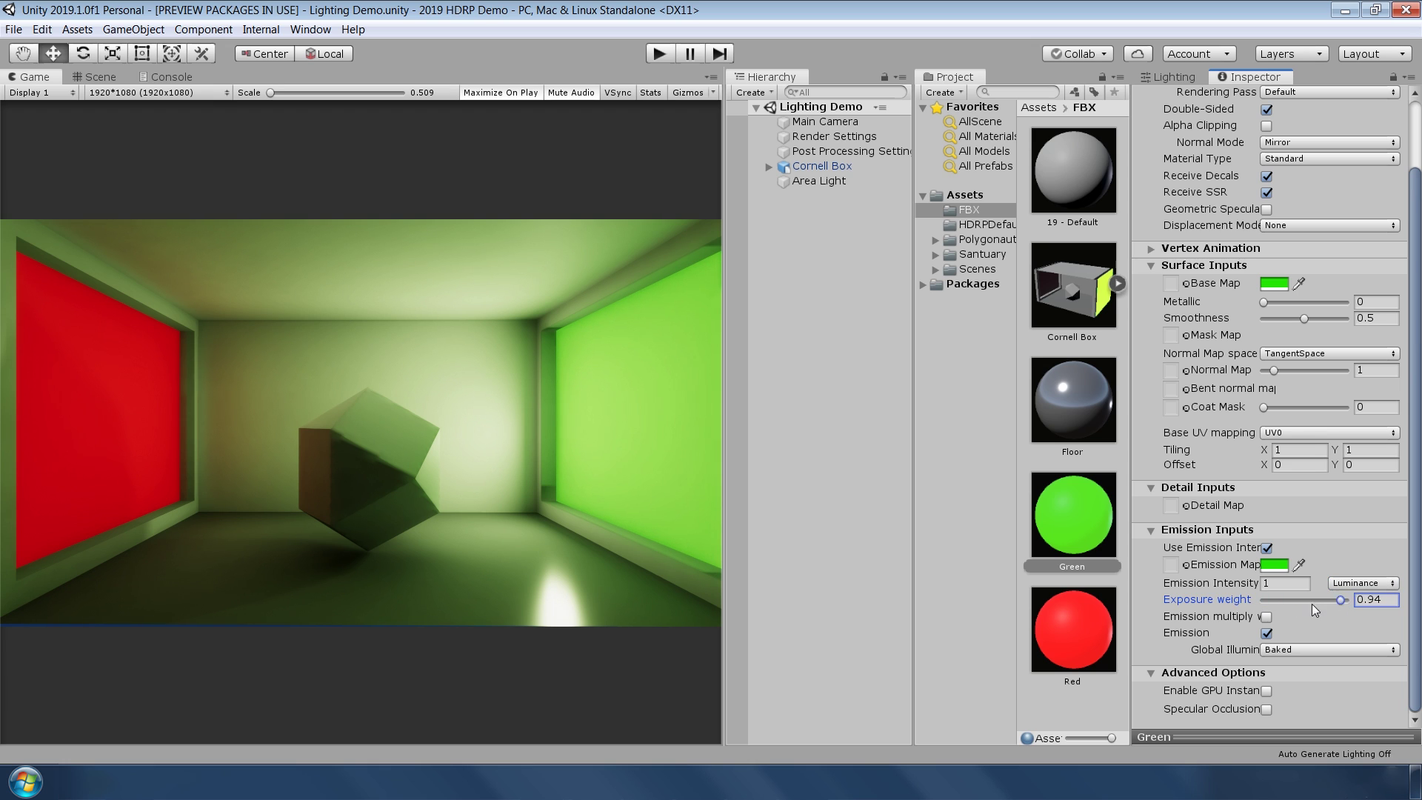
left_click_drag(1305, 609, 1362, 614)
left_click_drag(1222, 585, 444, 595)
- Switch the Green material's emission global illumination to Realtime and back to Baked
left_click(1316, 651)
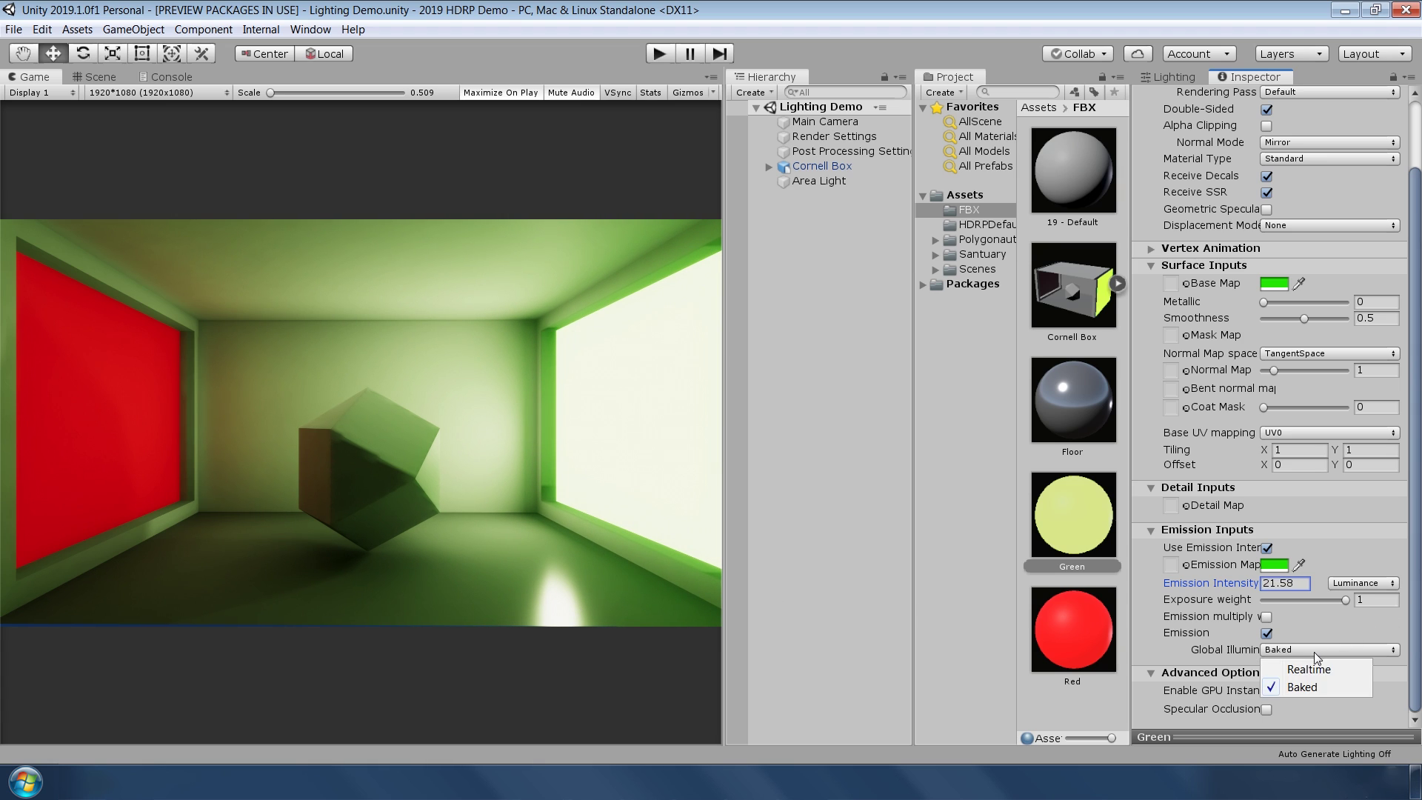
left_click(1305, 669)
left_click(1304, 652)
left_click(1298, 683)
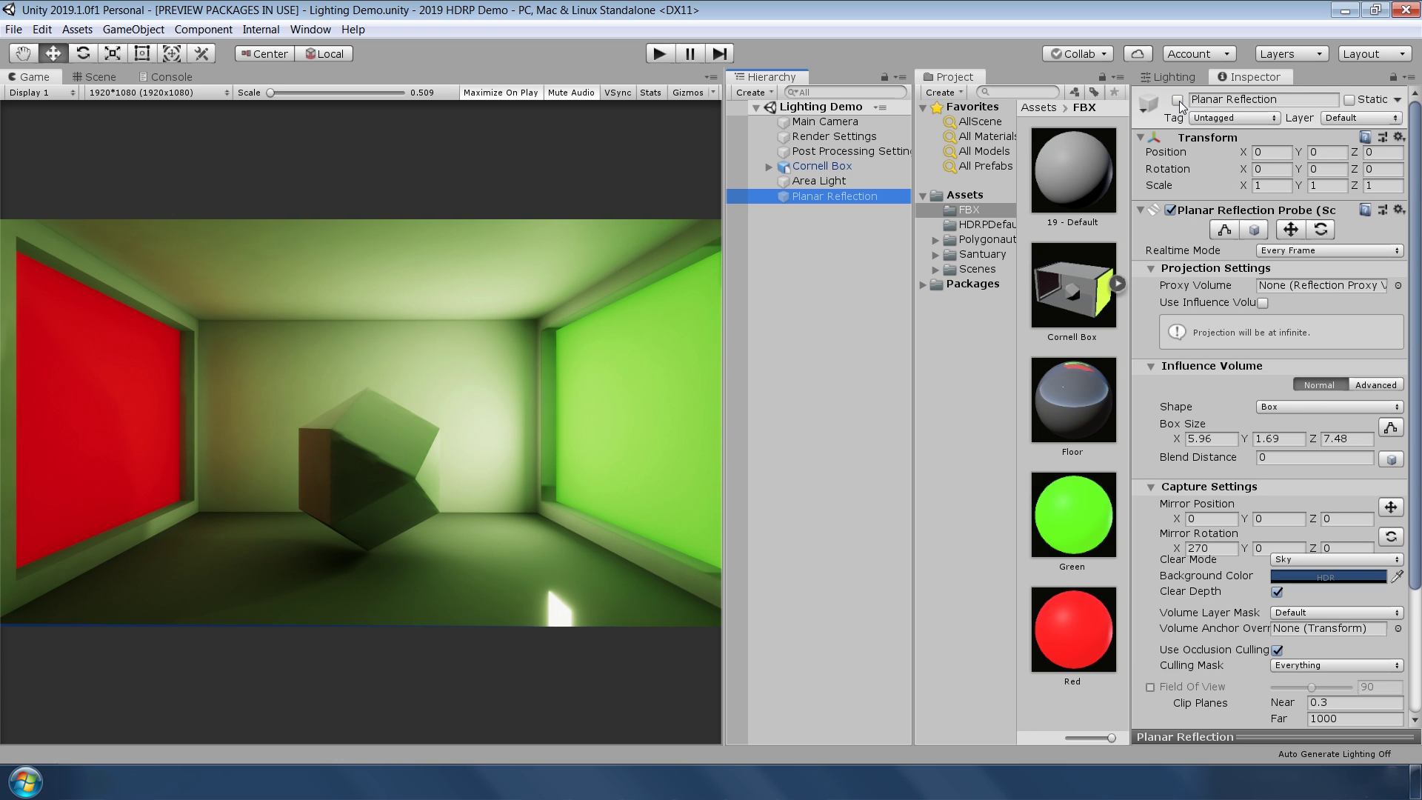
- Enable the Planar Reflection object, toggling it off and on to compare the floor reflections
left_click(1178, 100)
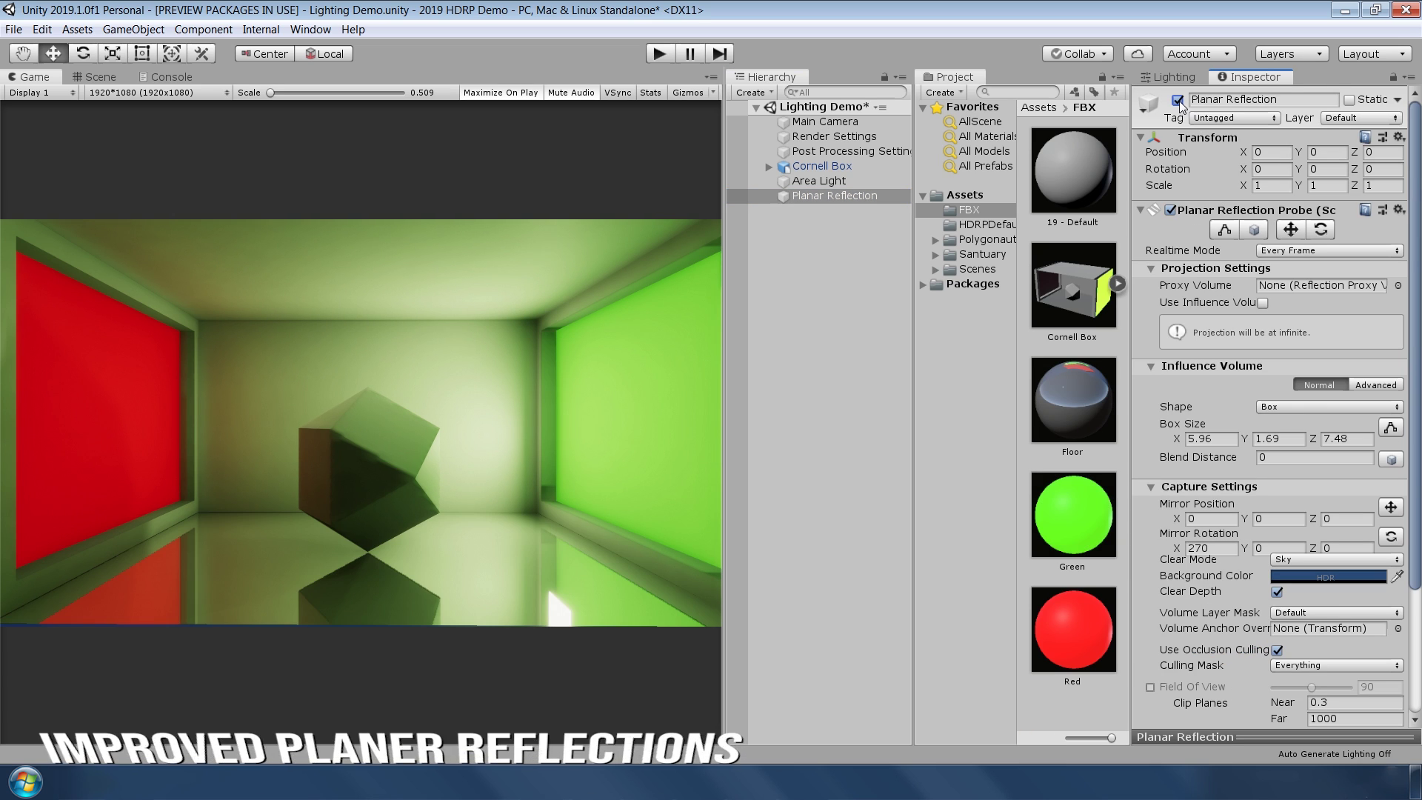
left_click(1178, 100)
left_click(1178, 100)
left_click(1178, 100)
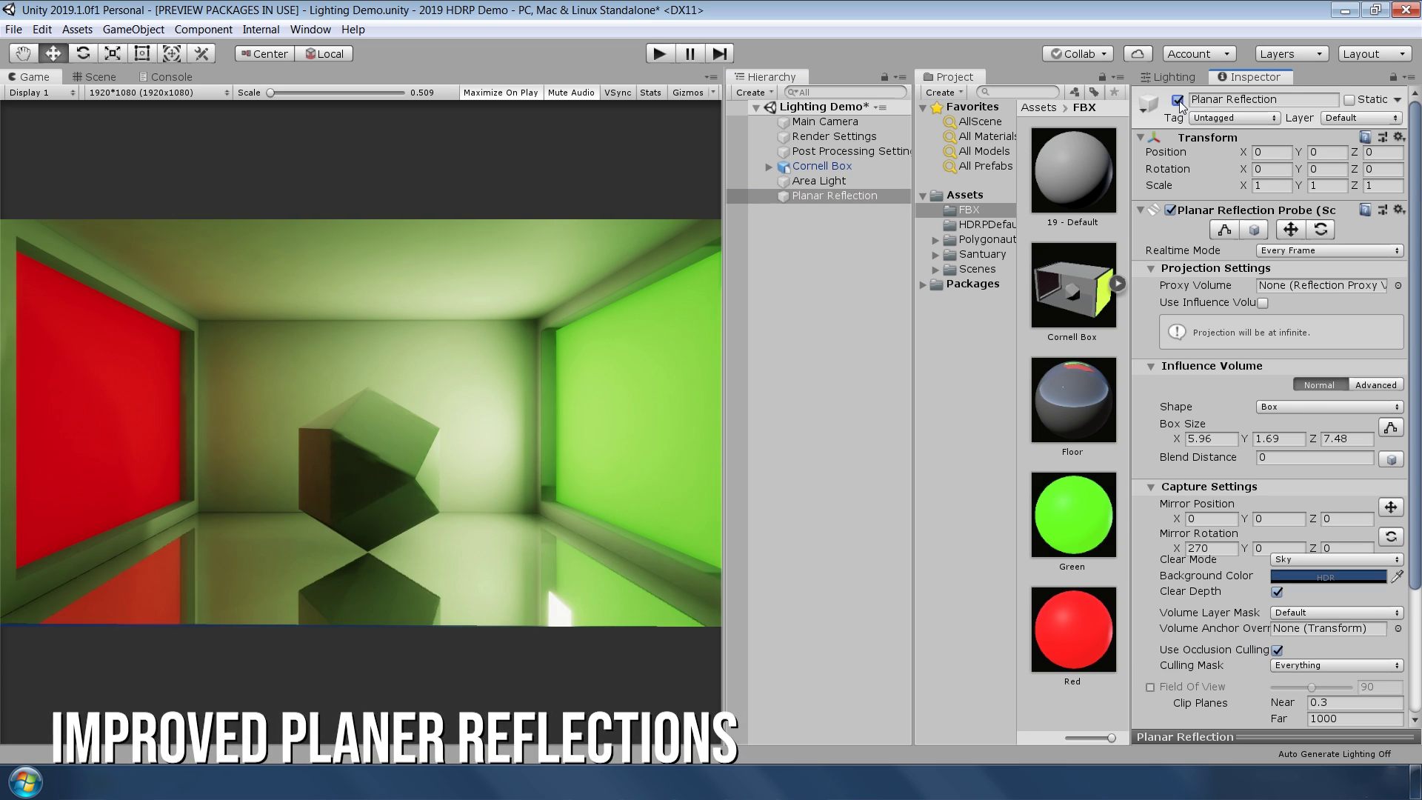
- Switch the planar reflection probe's Realtime Mode to On Enable, to On Demand and back to Every Frame
left_click(1298, 252)
left_click(1302, 288)
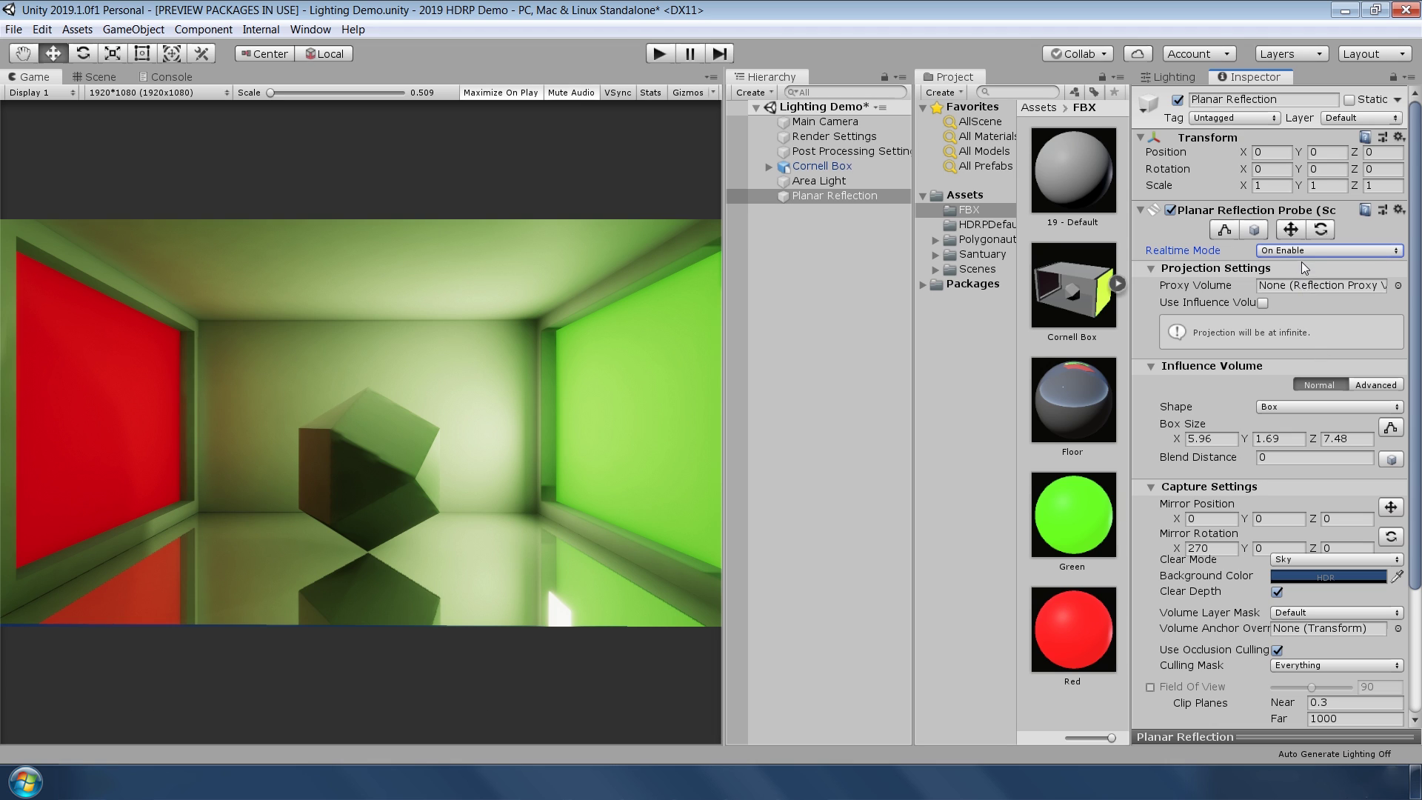
left_click(1301, 252)
left_click(1311, 305)
left_click(1302, 253)
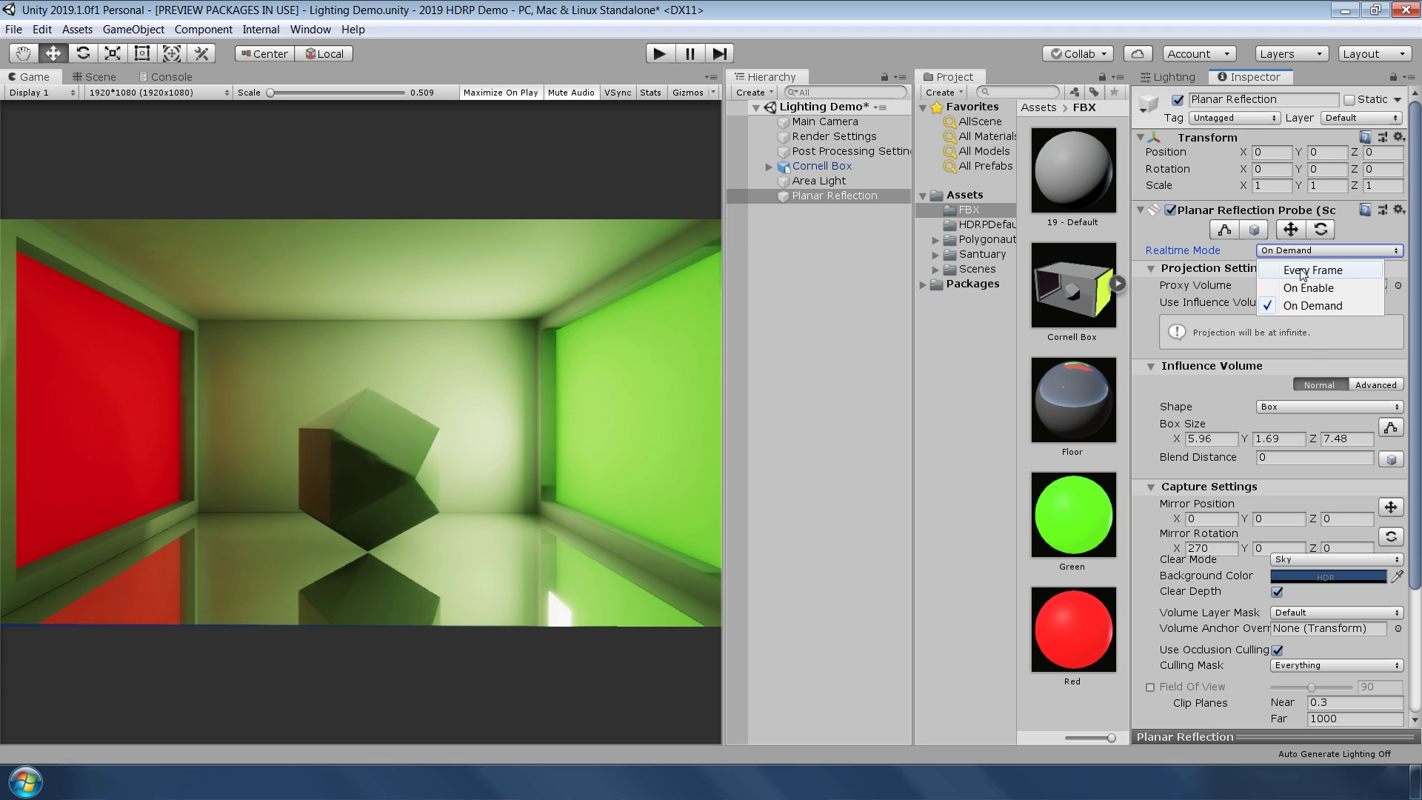
left_click(1302, 271)
- Open the Floor material and adjust one of its surface settings
left_click(1072, 400)
left_click_drag(1344, 383, 1319, 401)
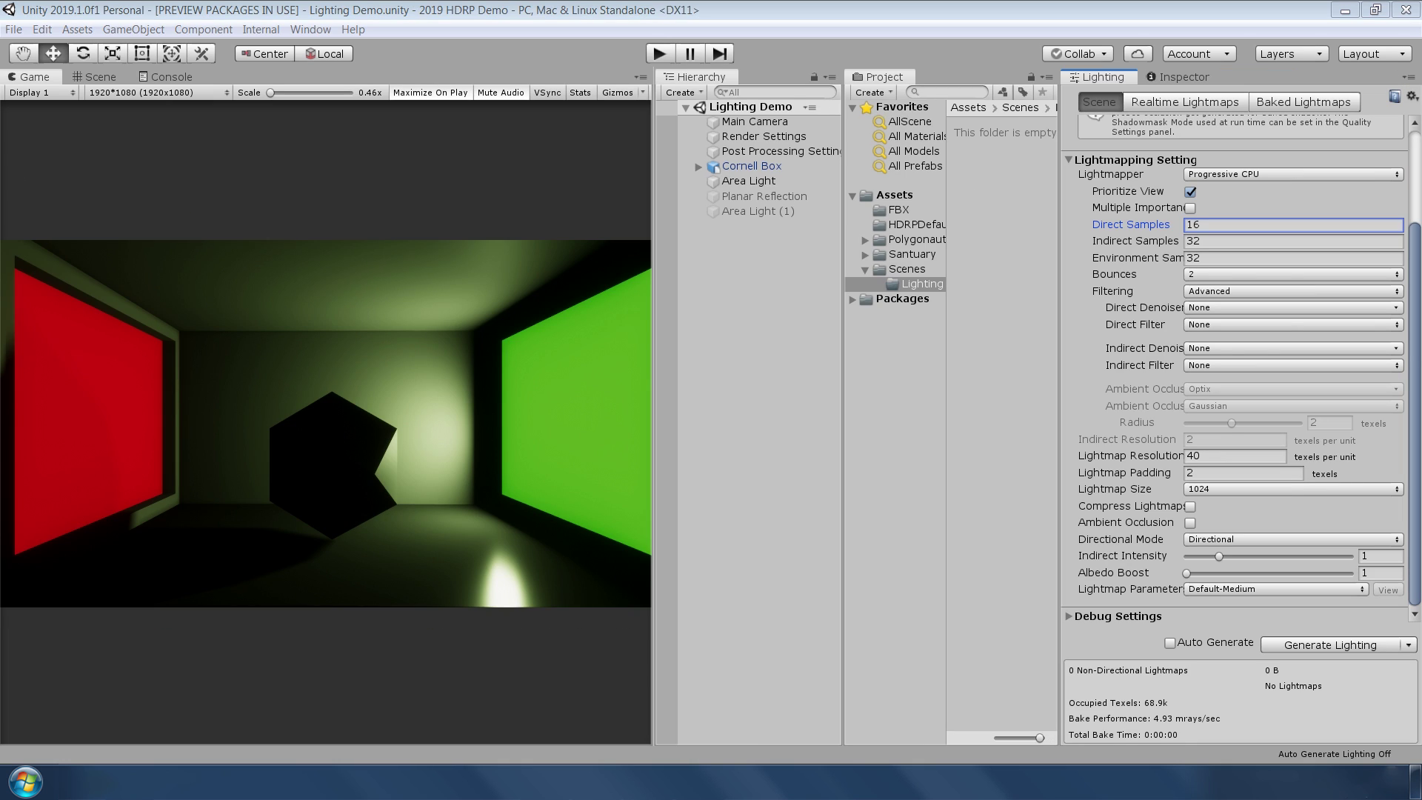
- Generate the lighting without denoising, set both the direct and indirect denoisers to Optix, and generate it again
left_click(1326, 646)
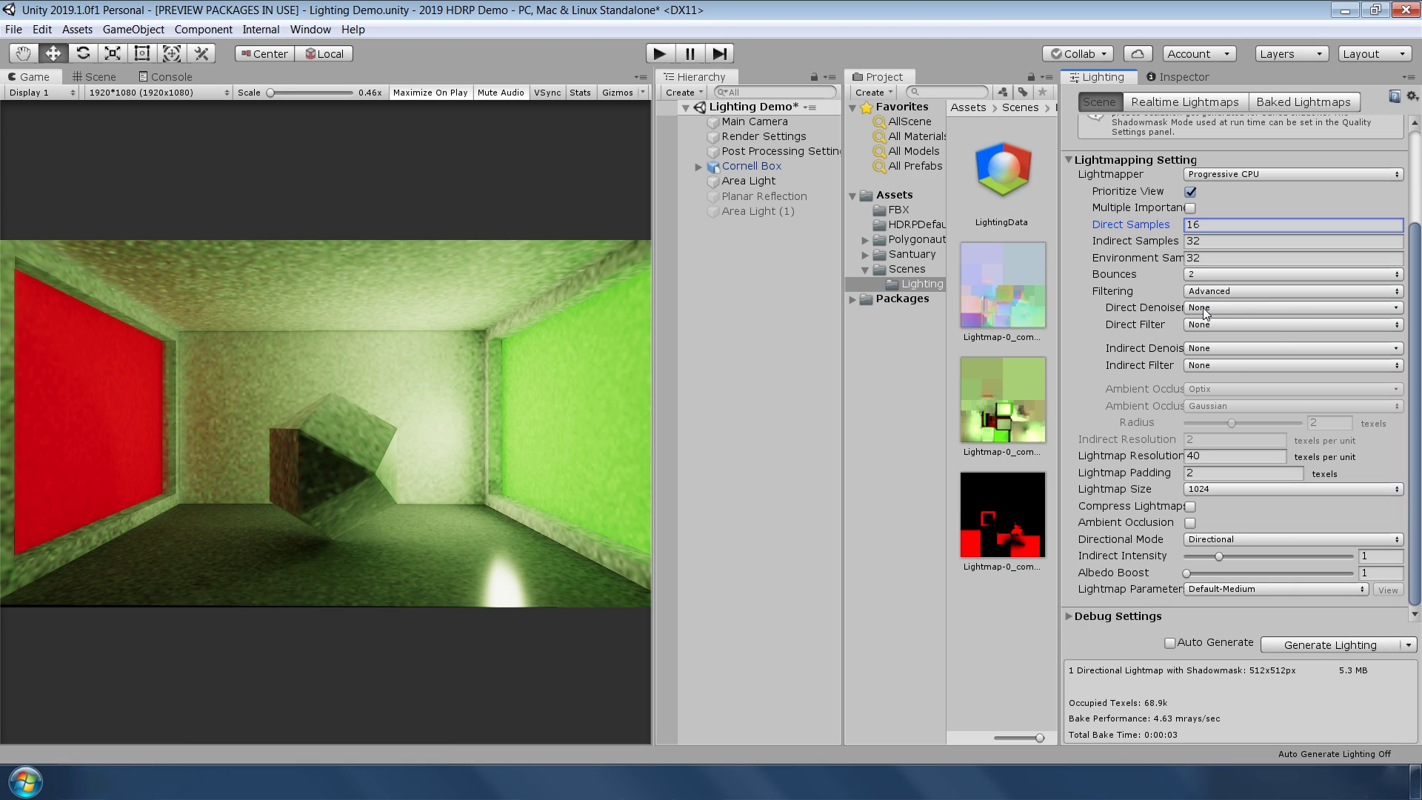
left_click(1216, 309)
left_click(1216, 326)
left_click(1210, 350)
left_click(1219, 368)
left_click(1305, 646)
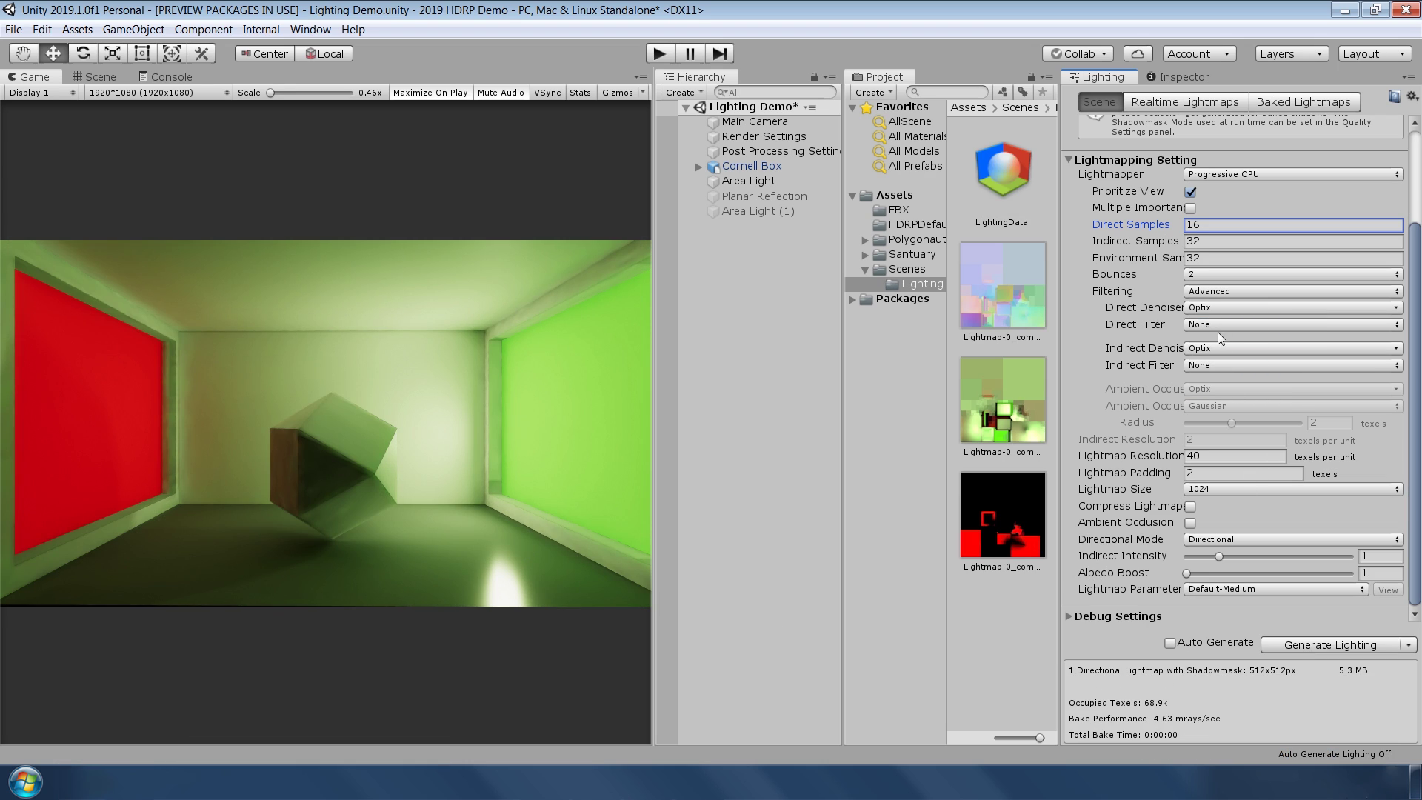
- Set the direct and indirect lightmap filters to Gaussian and view the available lightmapper options
left_click(1216, 324)
left_click(1219, 343)
left_click(1224, 381)
left_click(1221, 401)
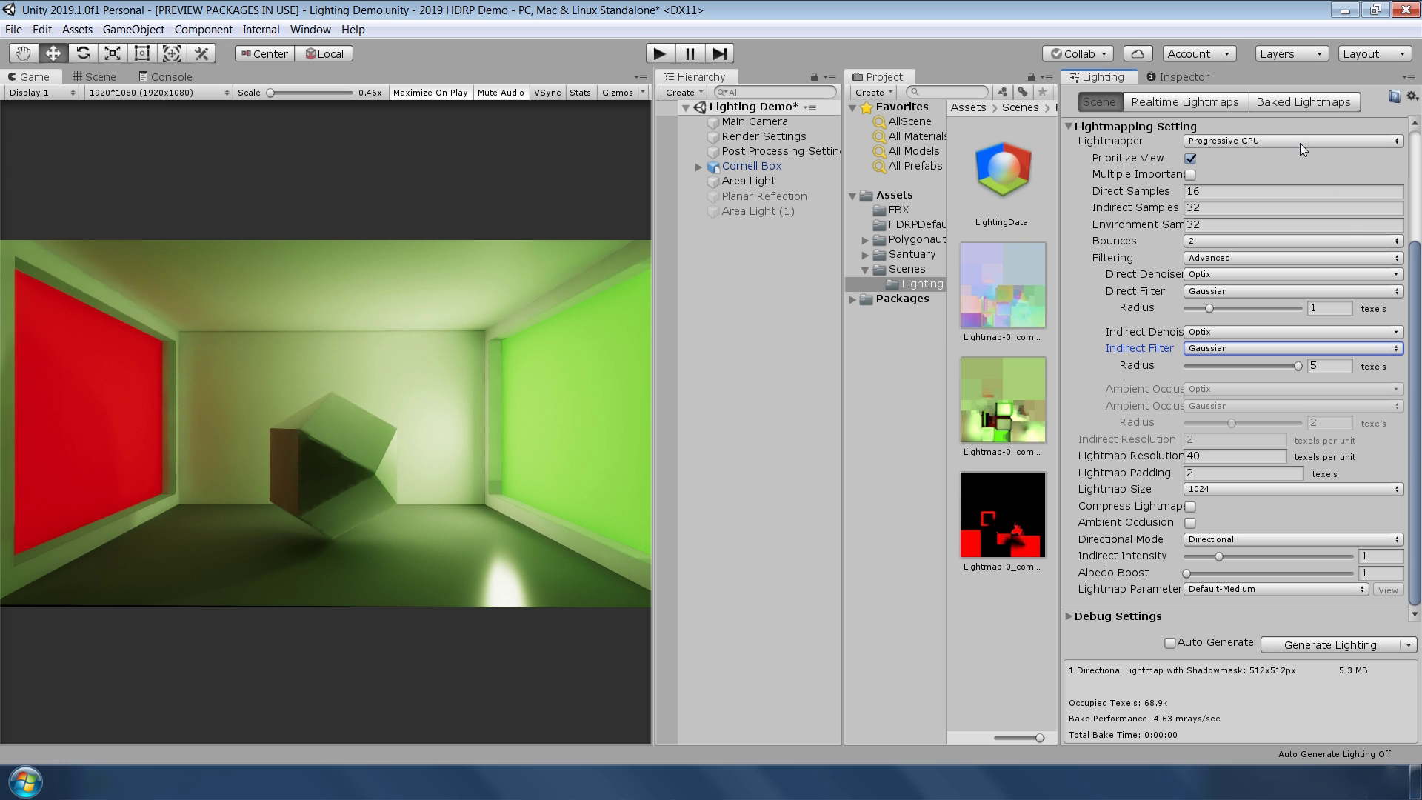
left_click(1300, 144)
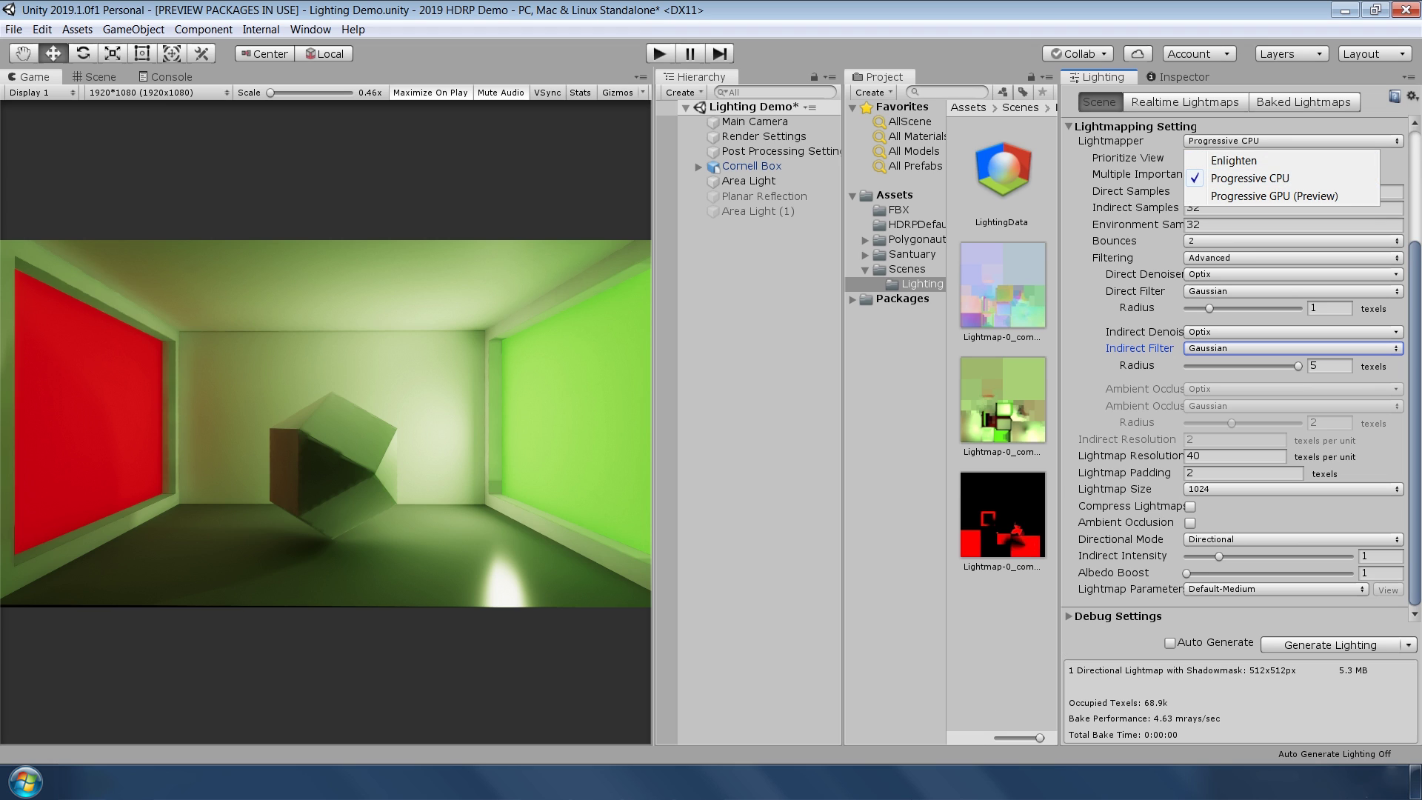
key("Escape")
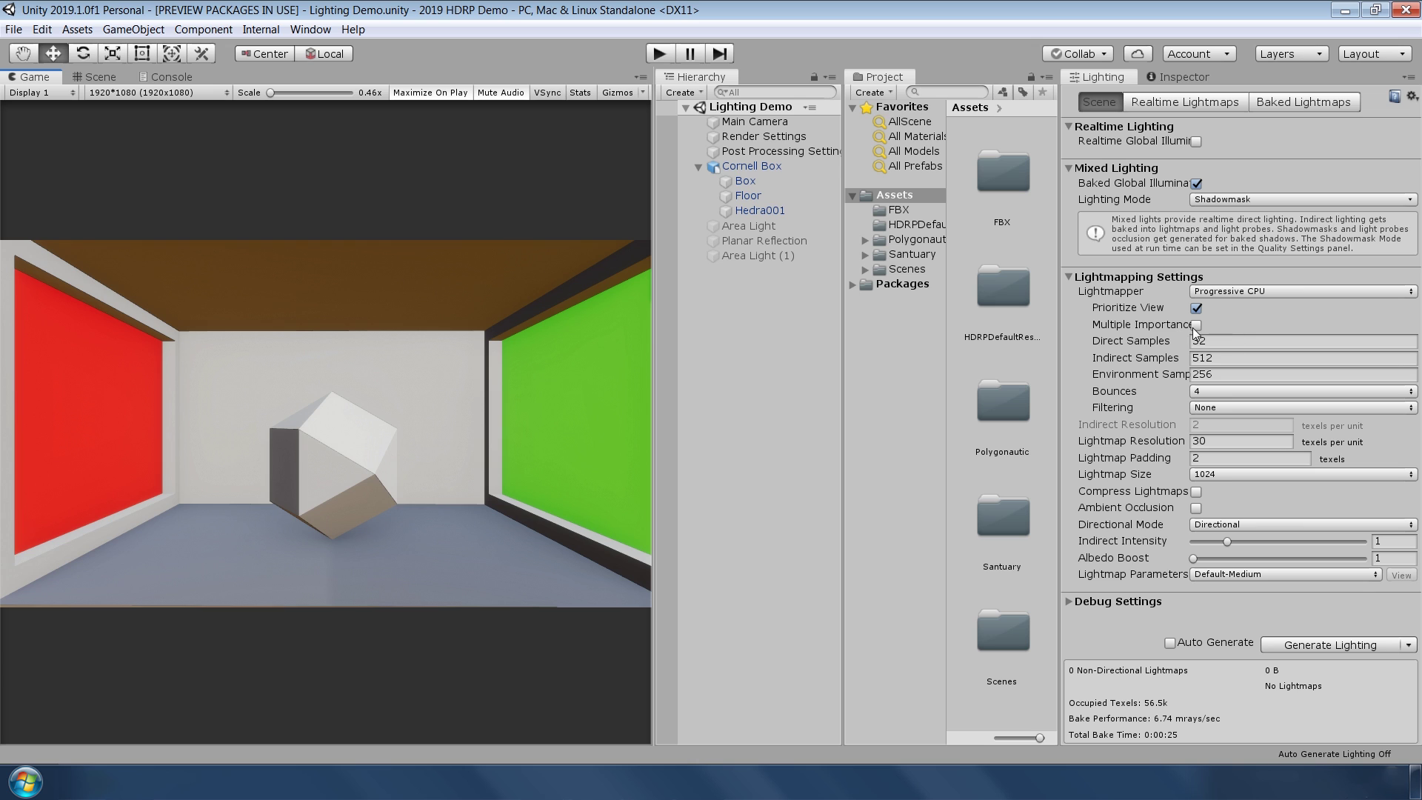
- Bake the Cornell box with Multiple Importance Sampling off, view the surrounding sky, and bake again with it on
left_click(1323, 645)
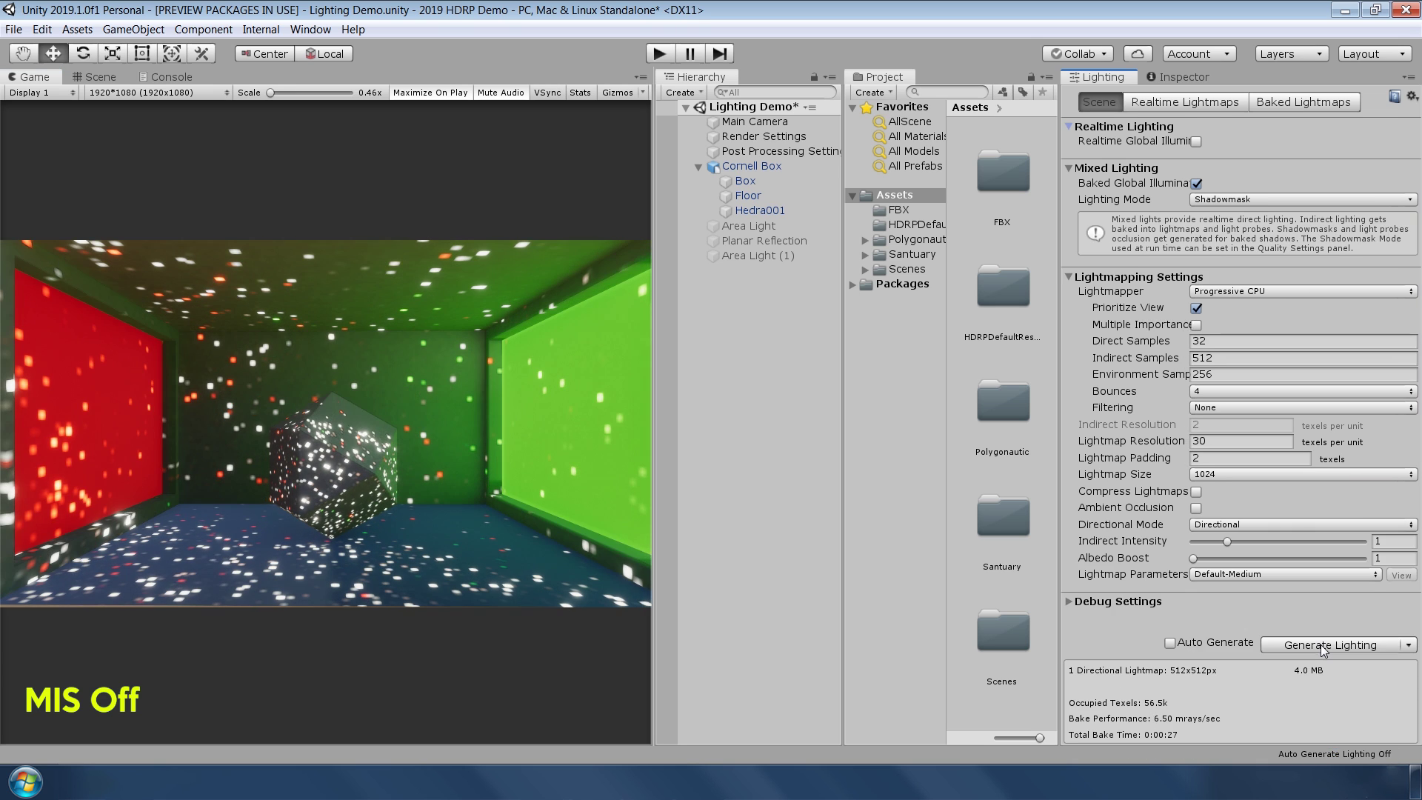
left_click(1197, 326)
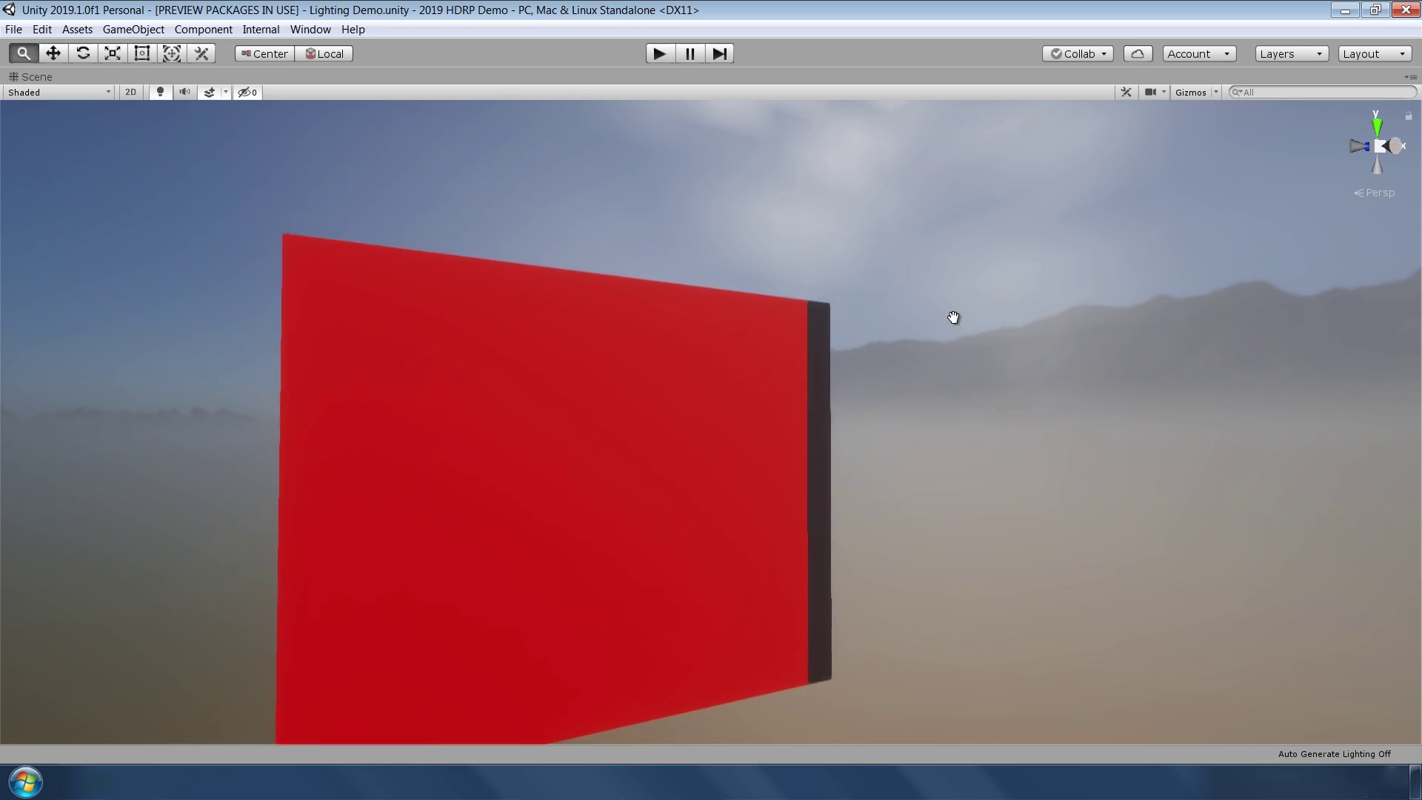
left_click_drag(953, 318, 406, 353, "alt")
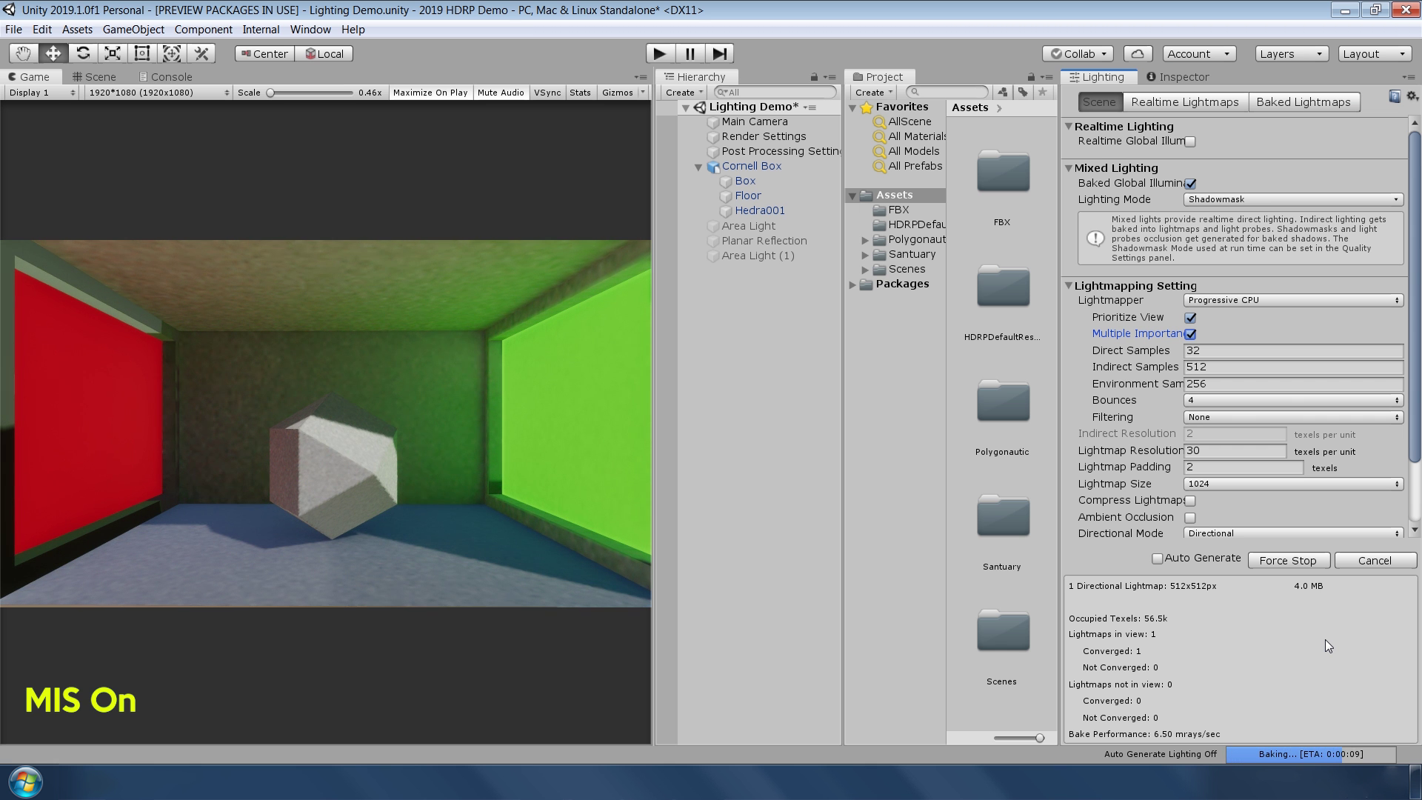
- Set the lightmap filtering to Advanced and review its options
left_click(1244, 407)
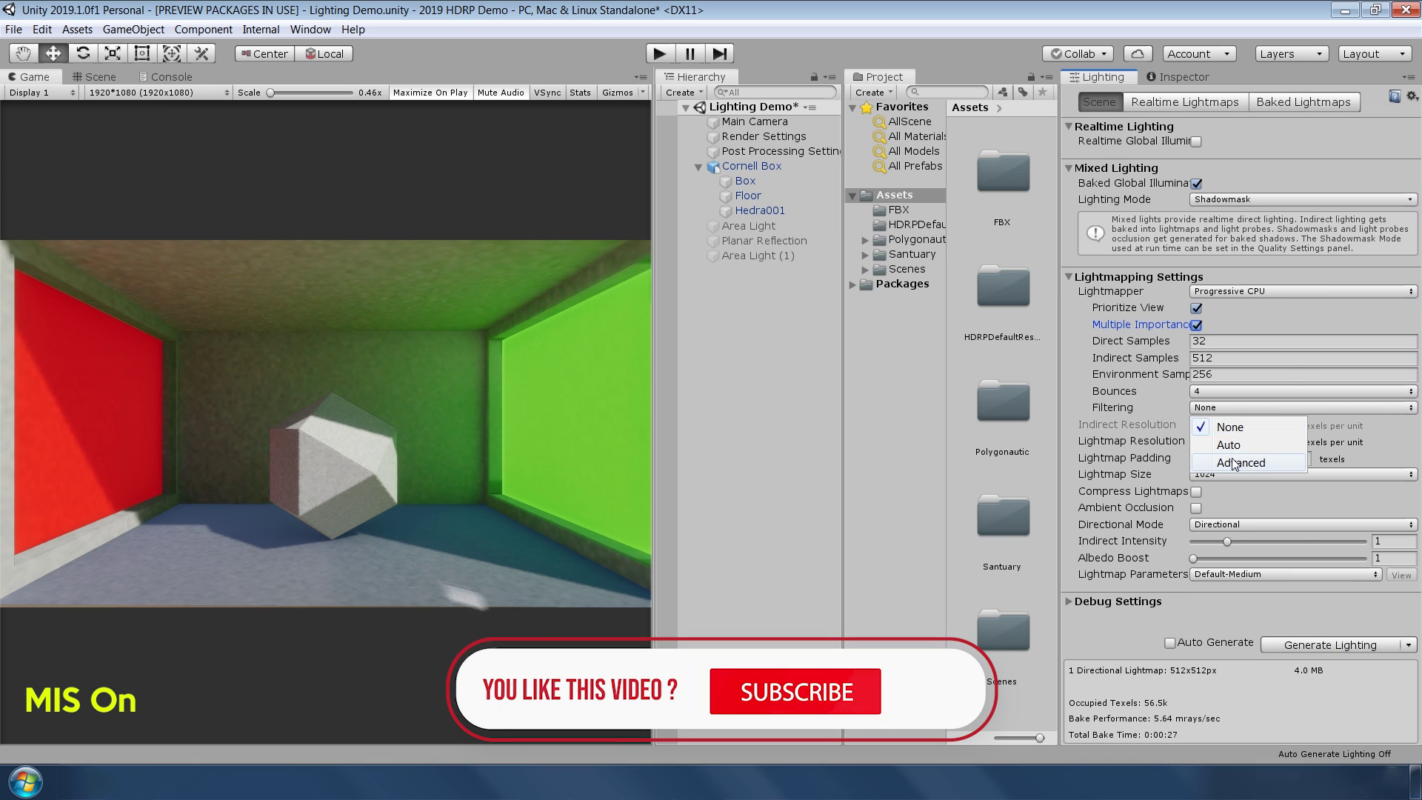
left_click(1235, 463)
scroll(1244, 482, "down", 4)
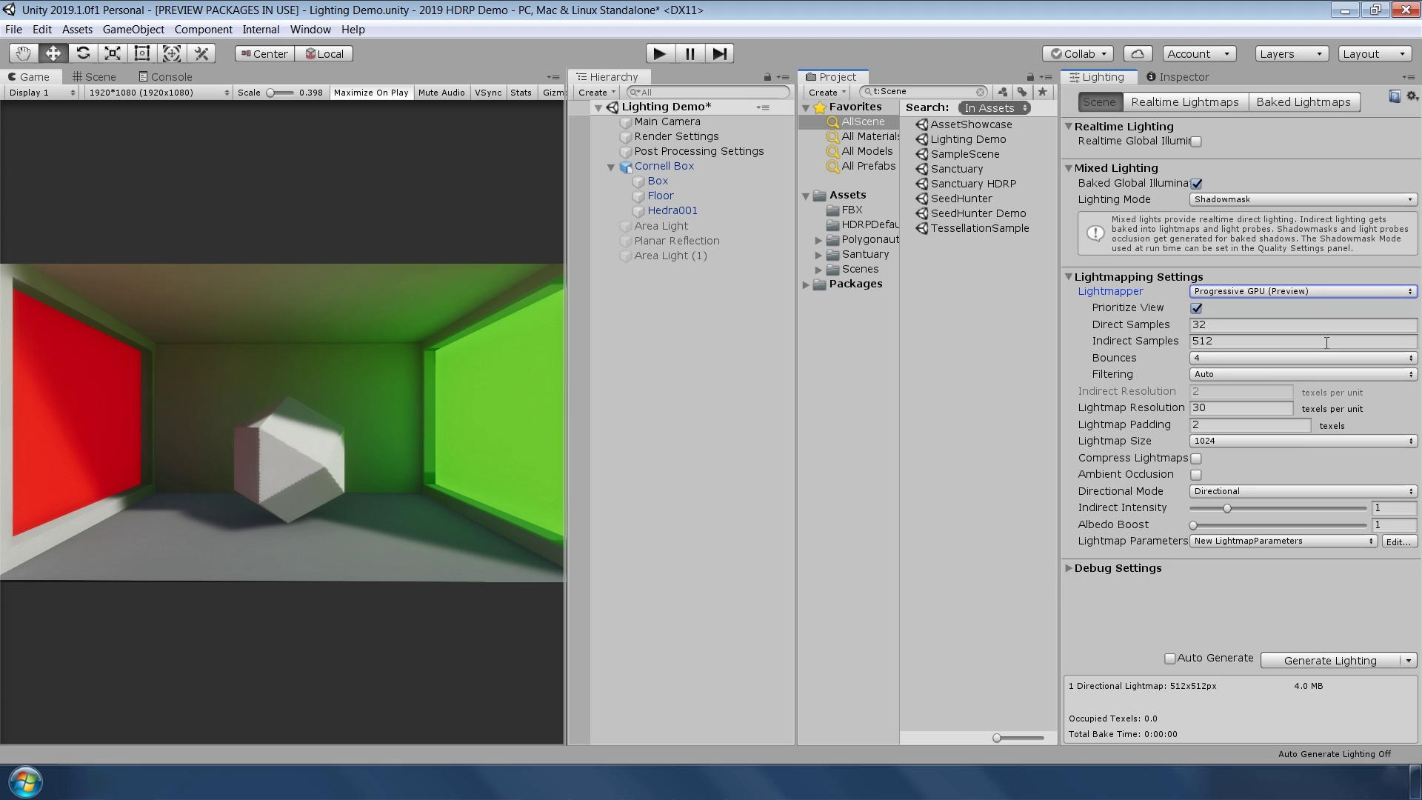
- Select the Box object of the Cornell Box and open its Mesh Renderer's Cast Shadows options
left_click(658, 181)
left_click(1185, 78)
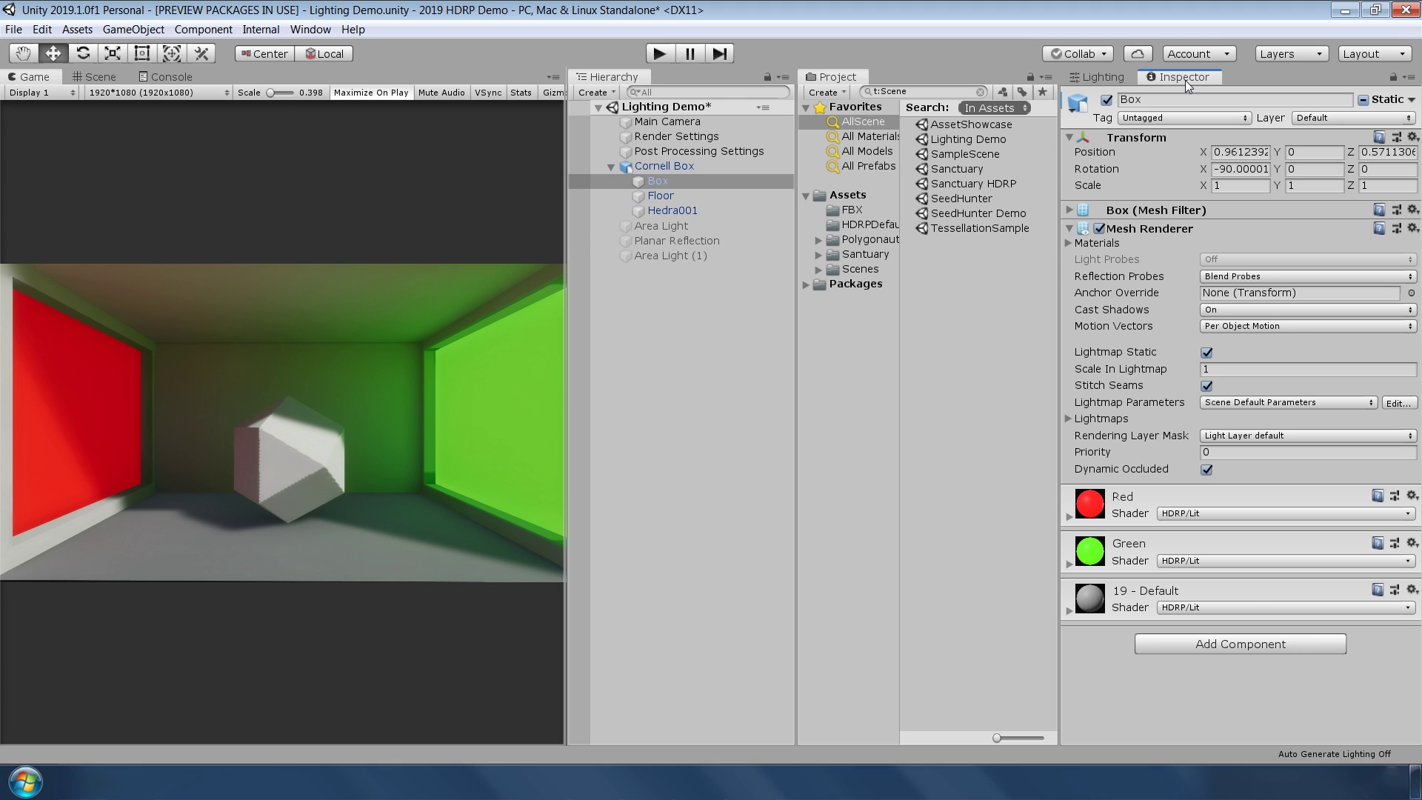
left_click(1259, 309)
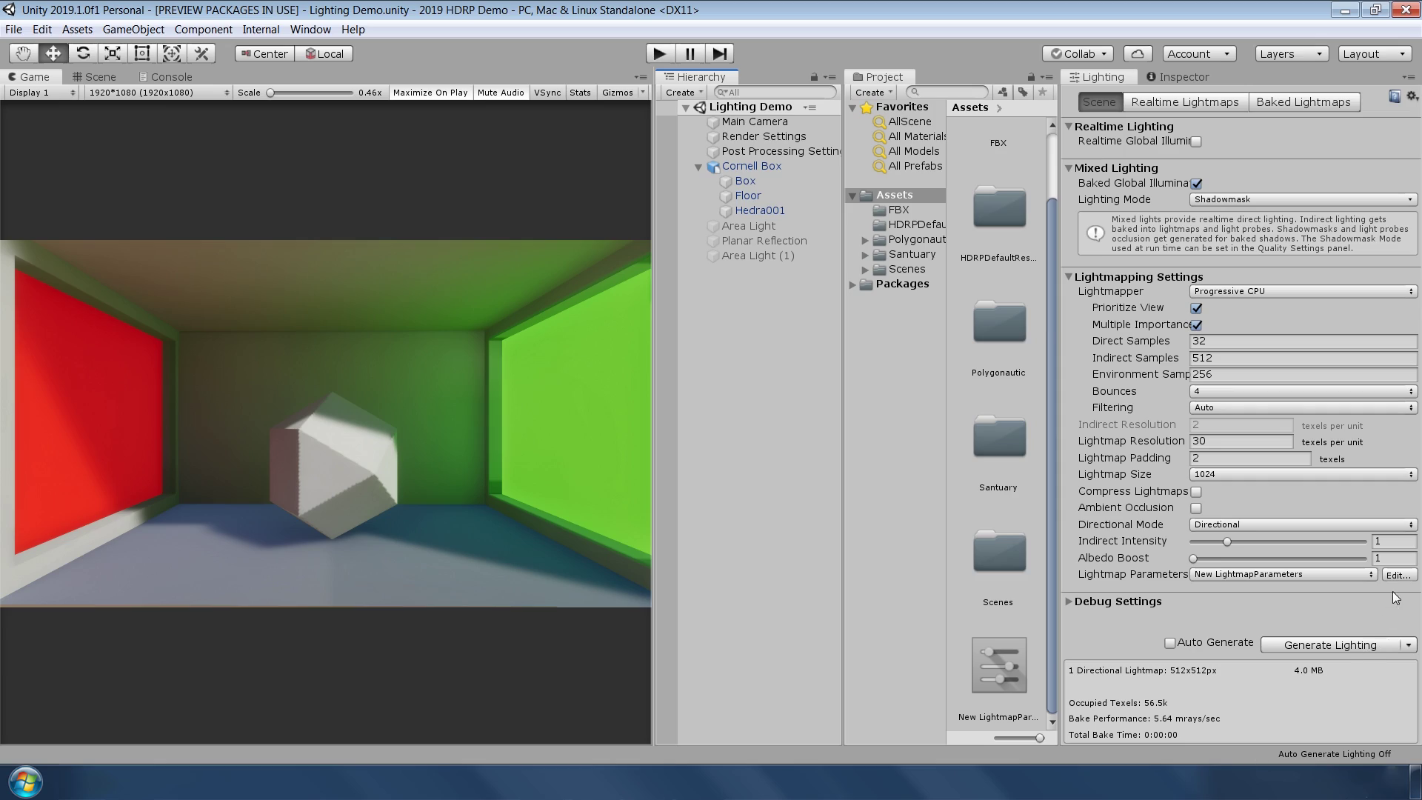
- Edit the New LightmapParameters asset and enable Limit Lightmap Count under Baked GI
left_click(1398, 576)
left_click(1206, 405)
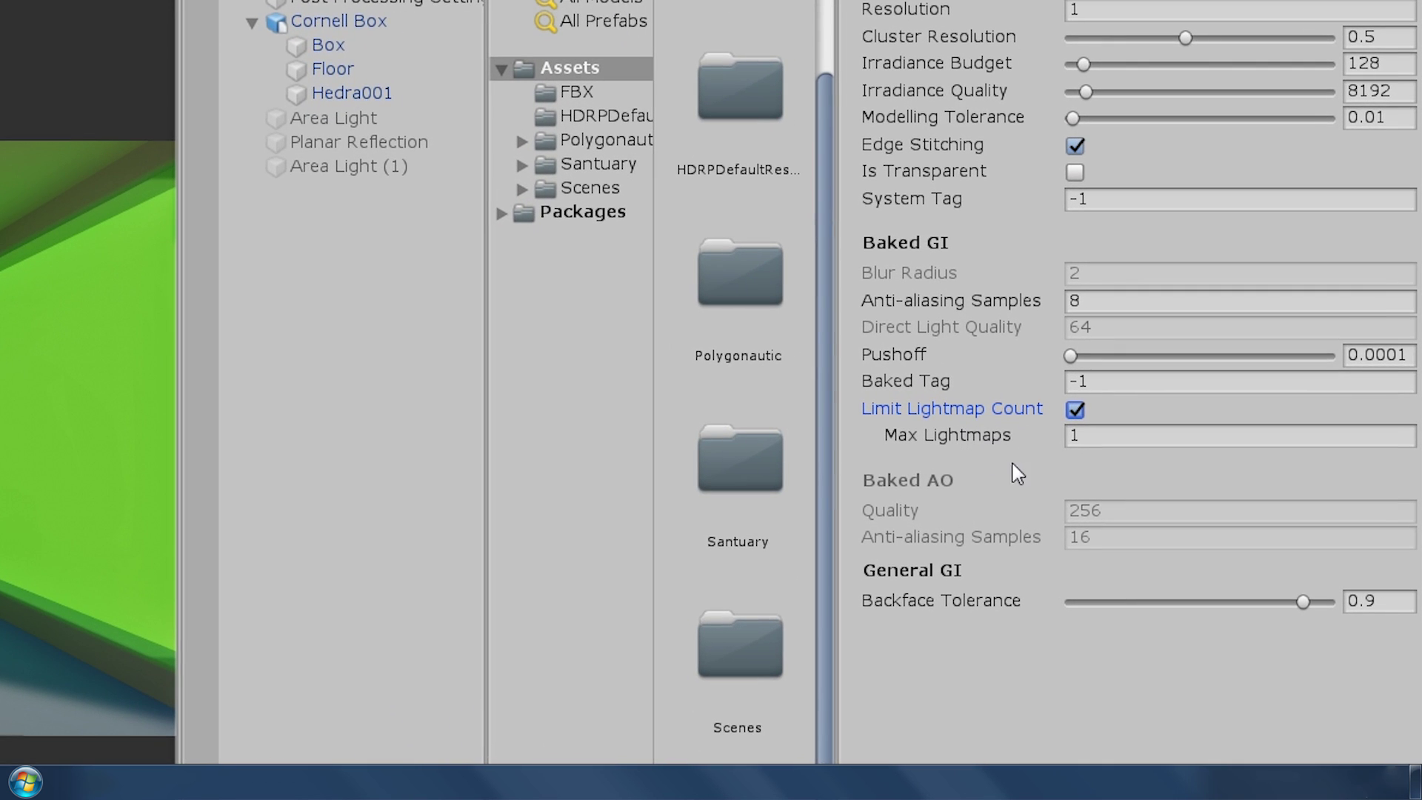
mouse_move(1037, 449)
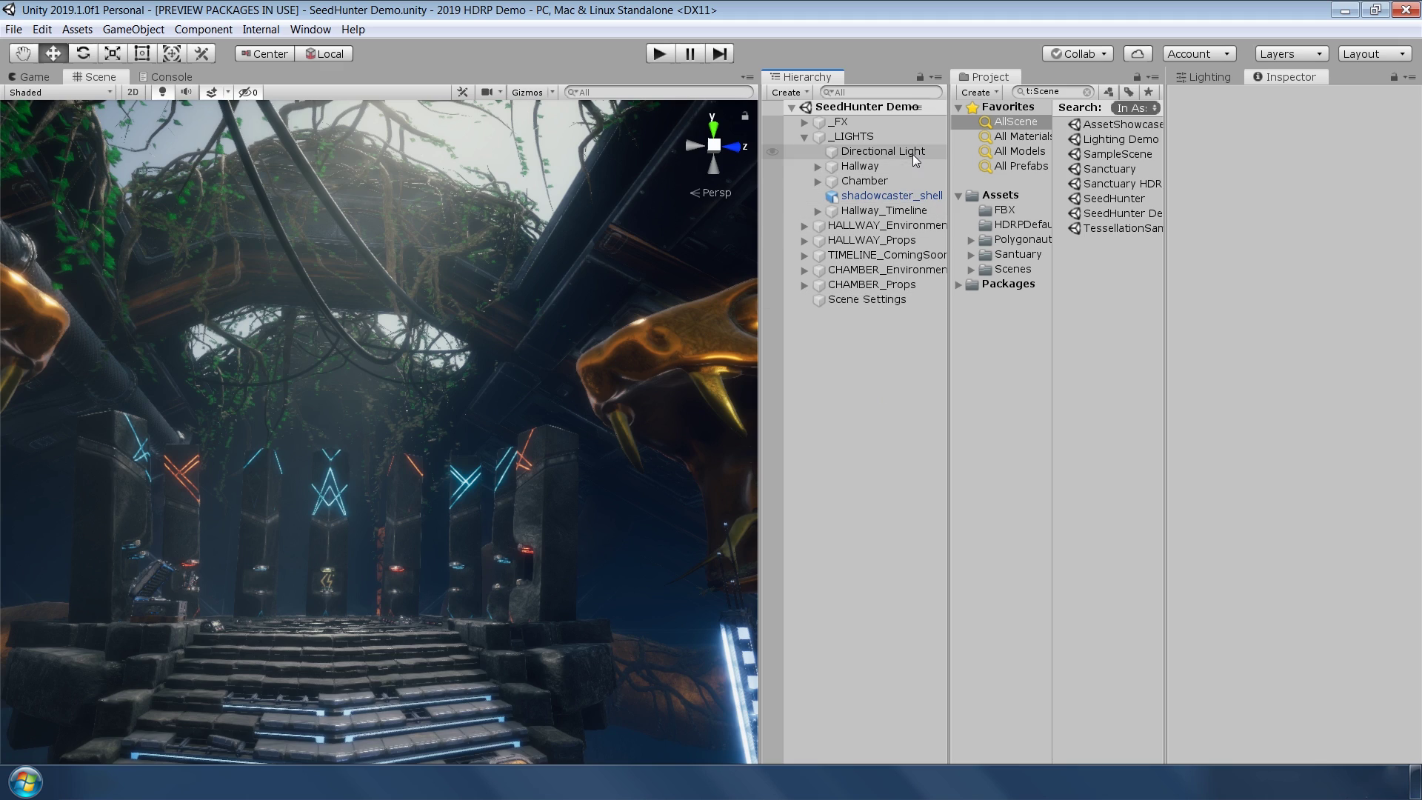
- Select the Directional Light under _LIGHTS in the SeedHunter Demo scene and increase its emission intensity to relight the chamber
left_click(912, 152)
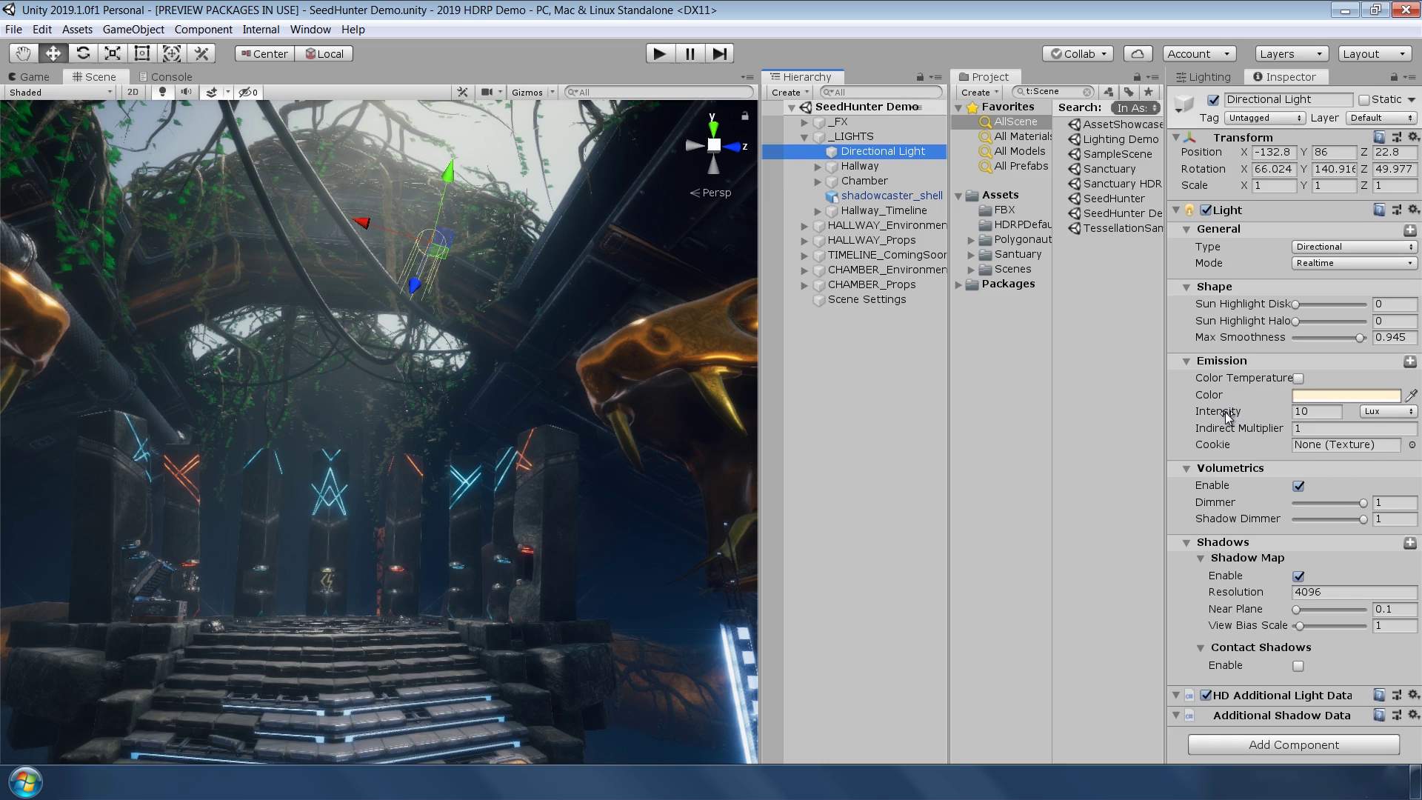
left_click_drag(1231, 417, 1326, 428)
right_click_drag(519, 534, 519, 421)
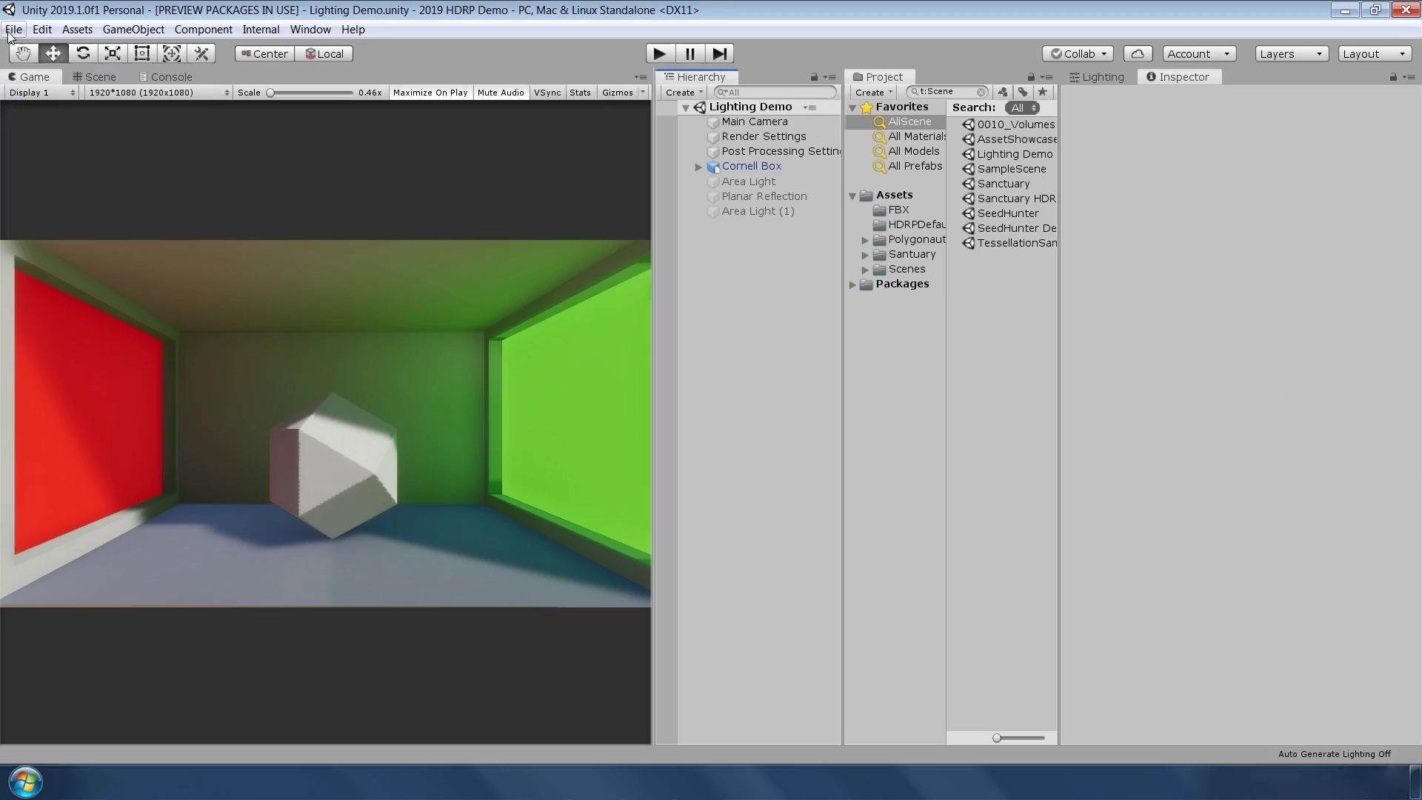
- Create a new untitled scene and open its Lighting settings
left_click(13, 29)
left_click(29, 47)
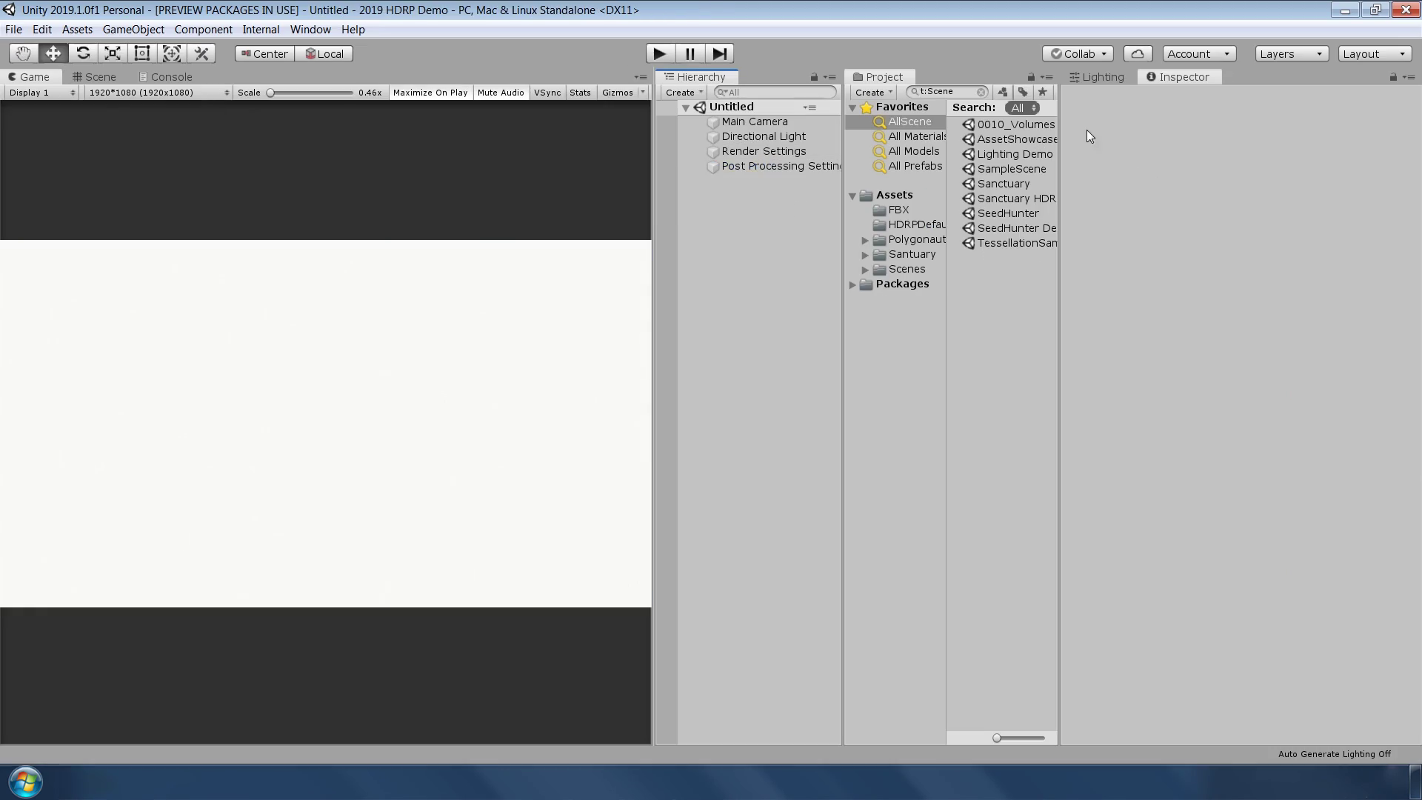
left_click(1101, 80)
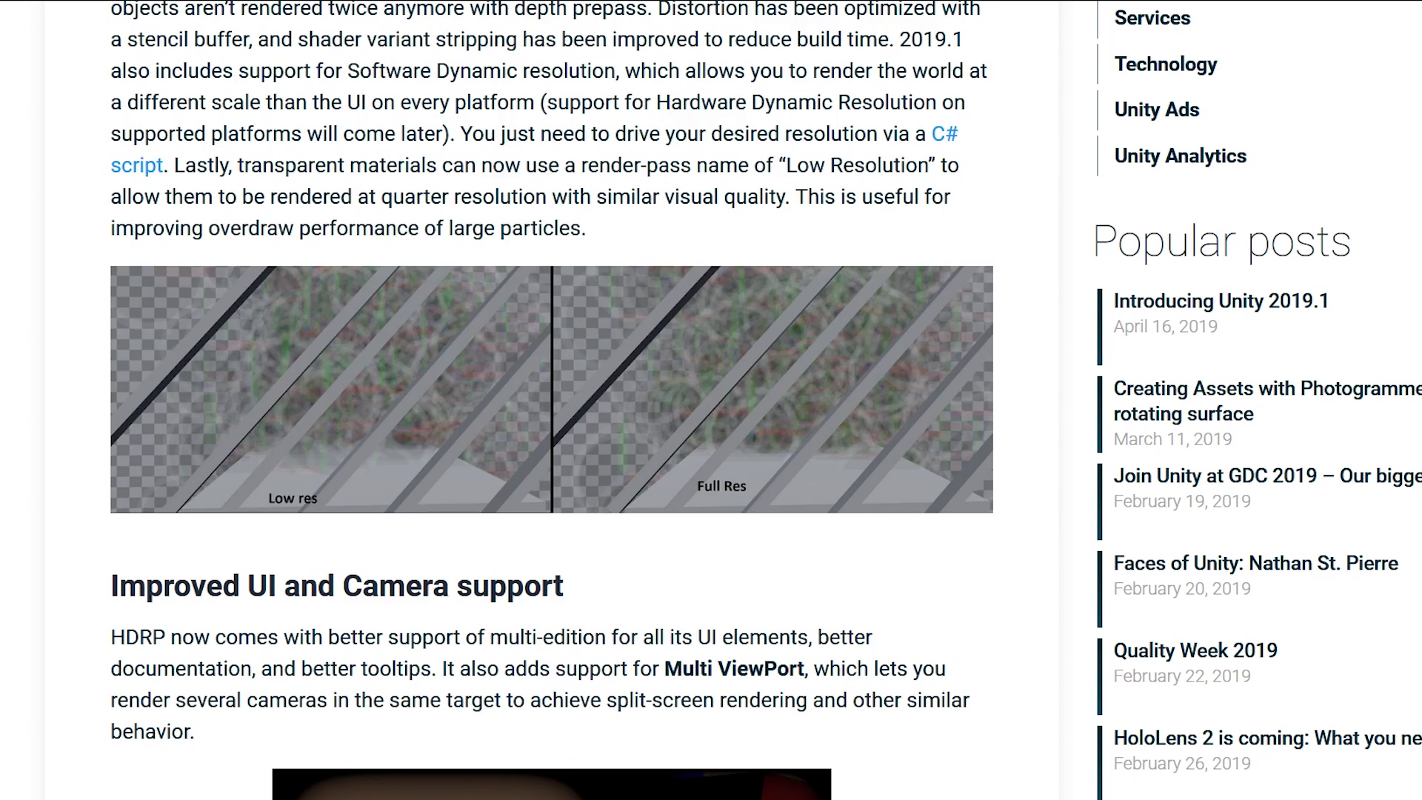
- Skim the HDRP blog post in the web browser, covering camera support, debug mode, the Render Pipeline Wizard and the Hair Master Node
scroll(518, 400, "down", 20)
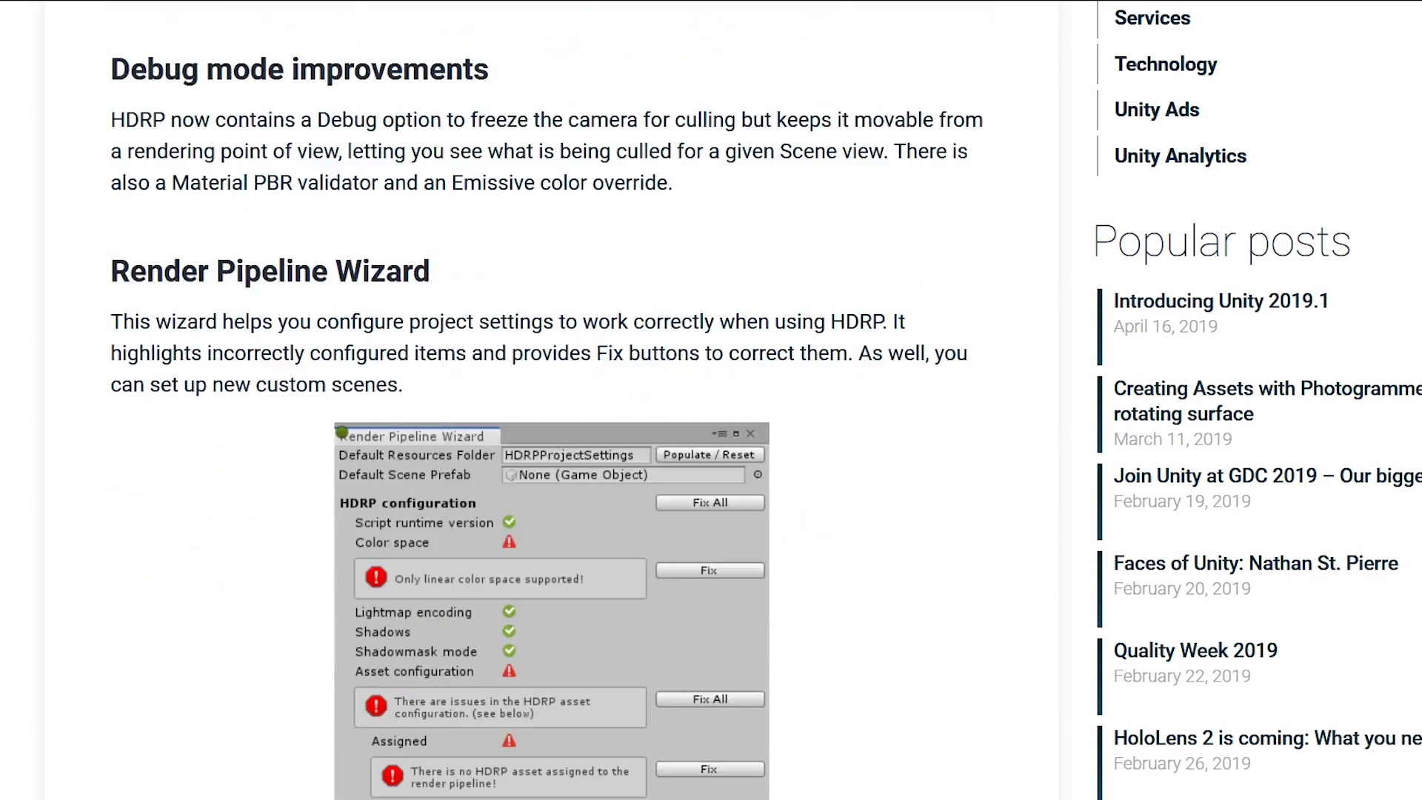
scroll(551, 400, "down", 20)
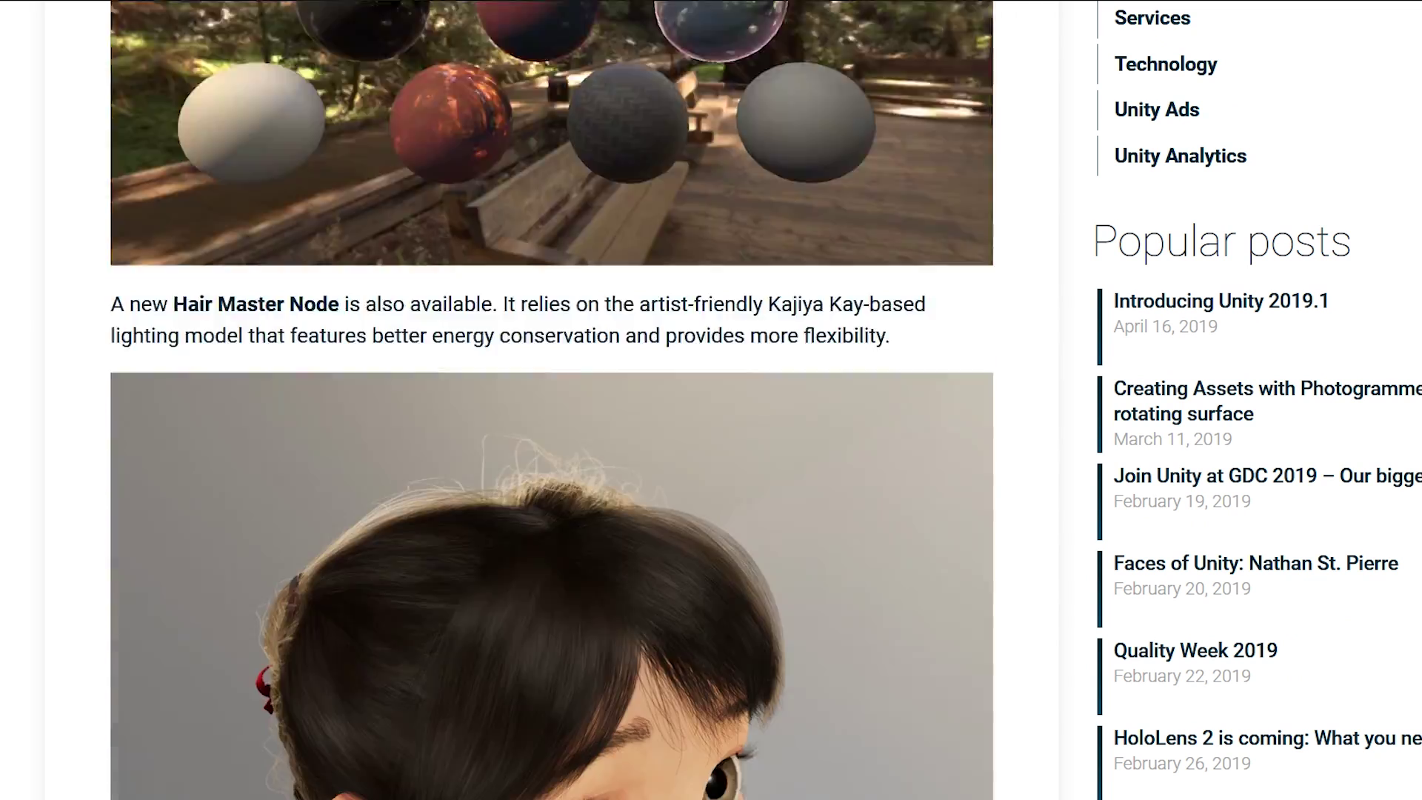
scroll(552, 400, "down", 15)
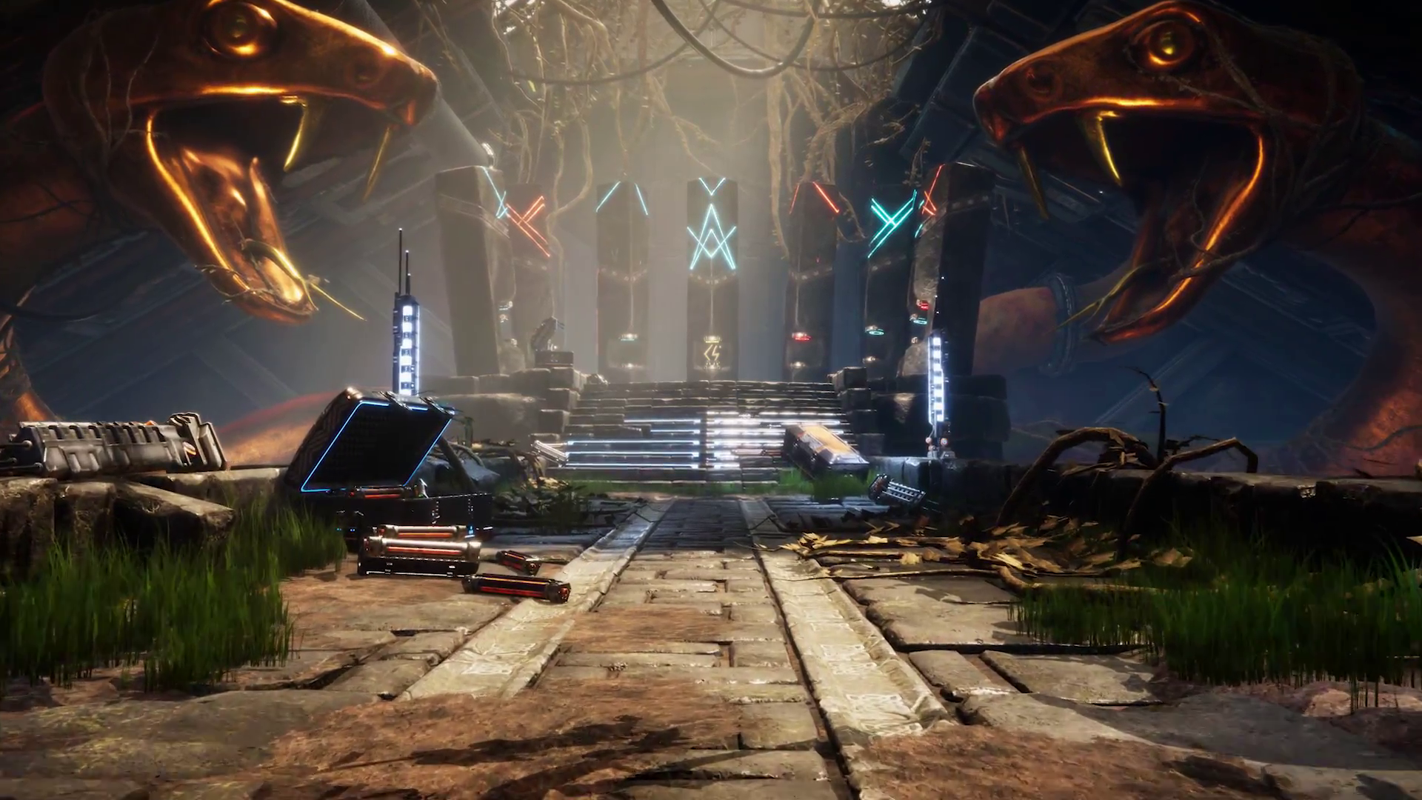